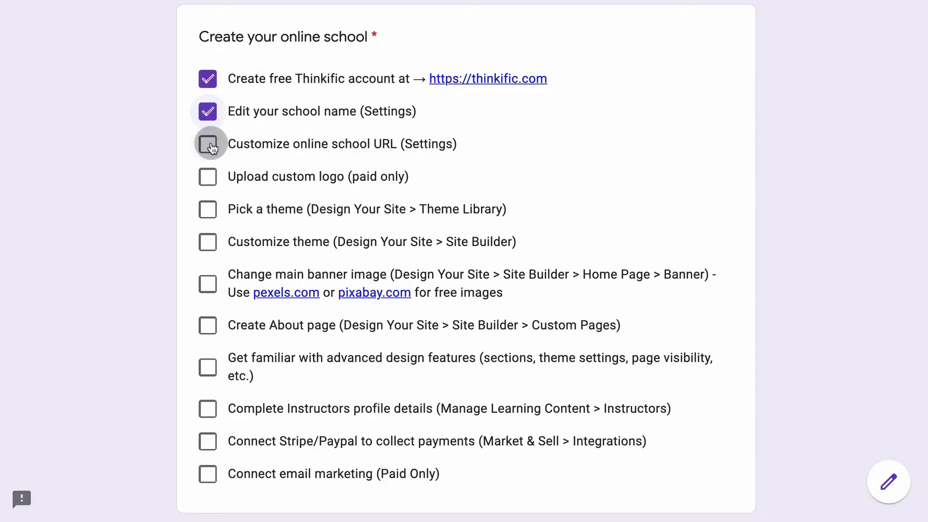
Check off "Customize online school URL" in the checklist and open the school's Thinkific site URL for editing.
click(209, 144)
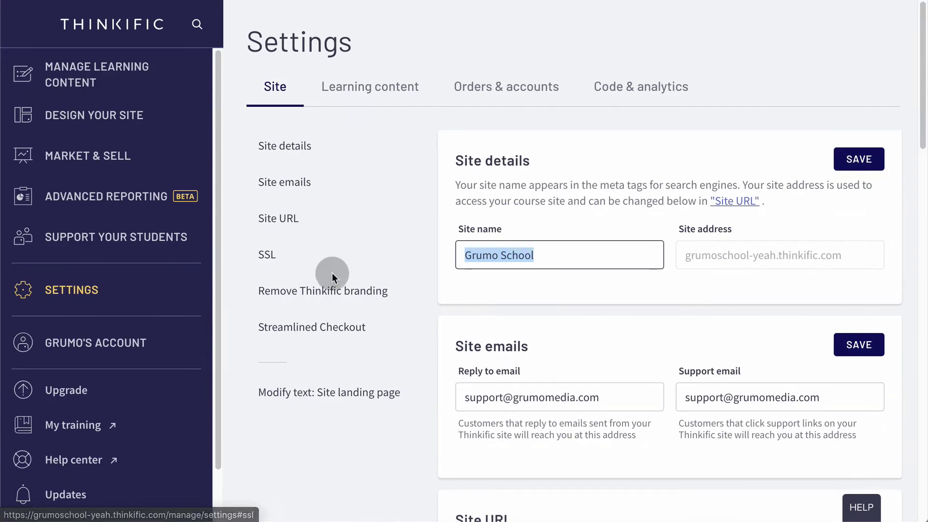
click(290, 228)
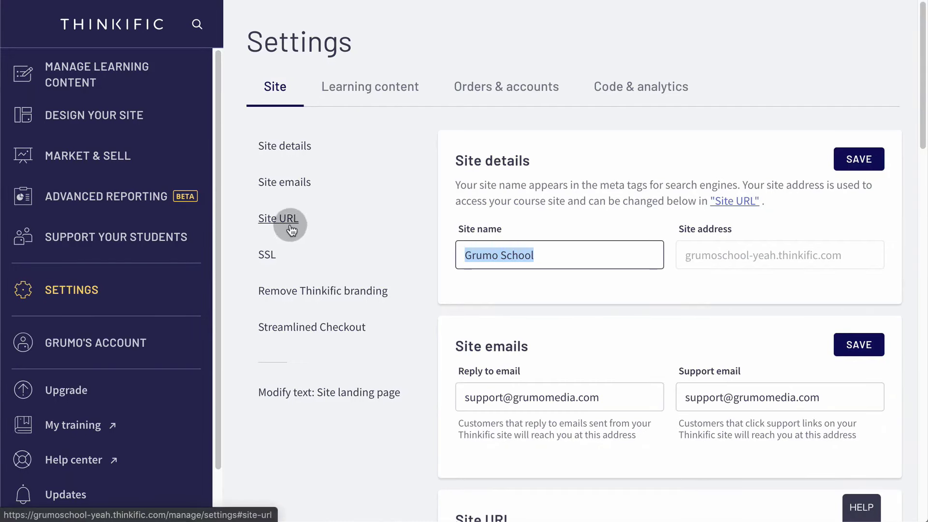
click(863, 188)
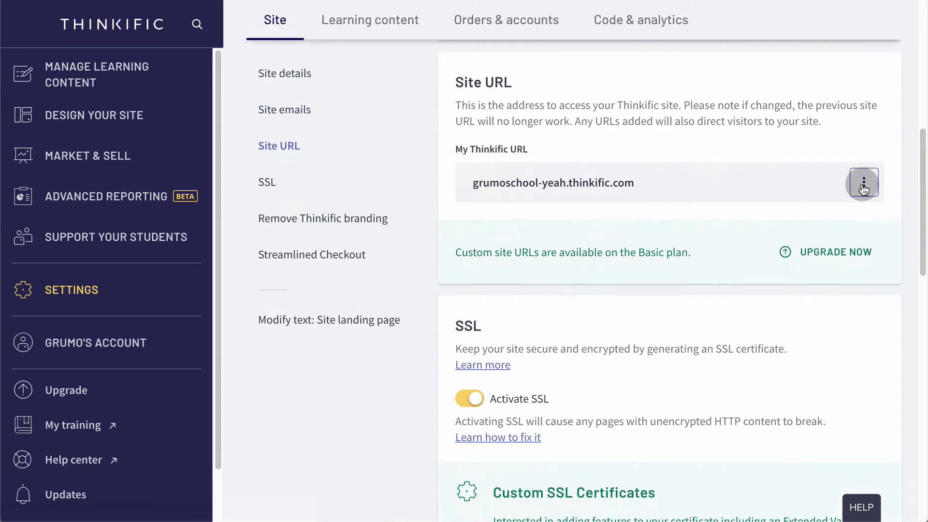
click(822, 221)
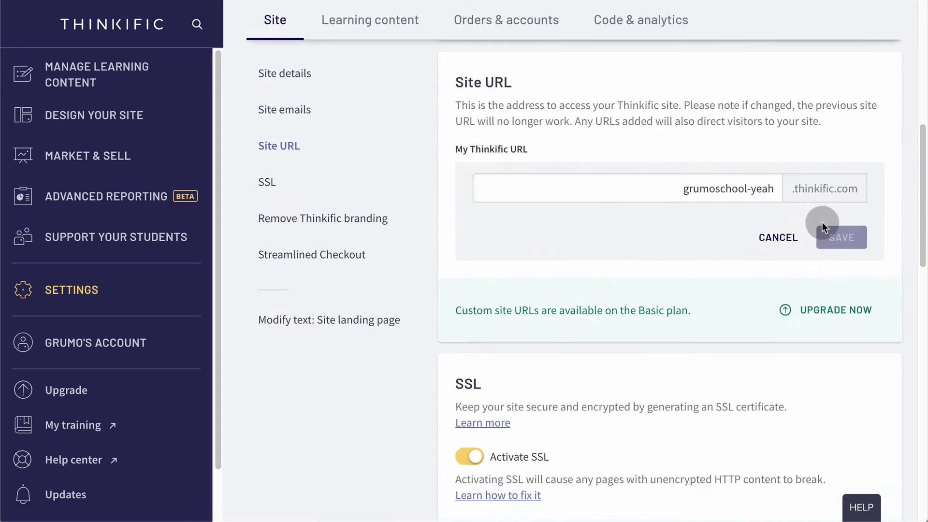
drag(773, 188, 679, 189)
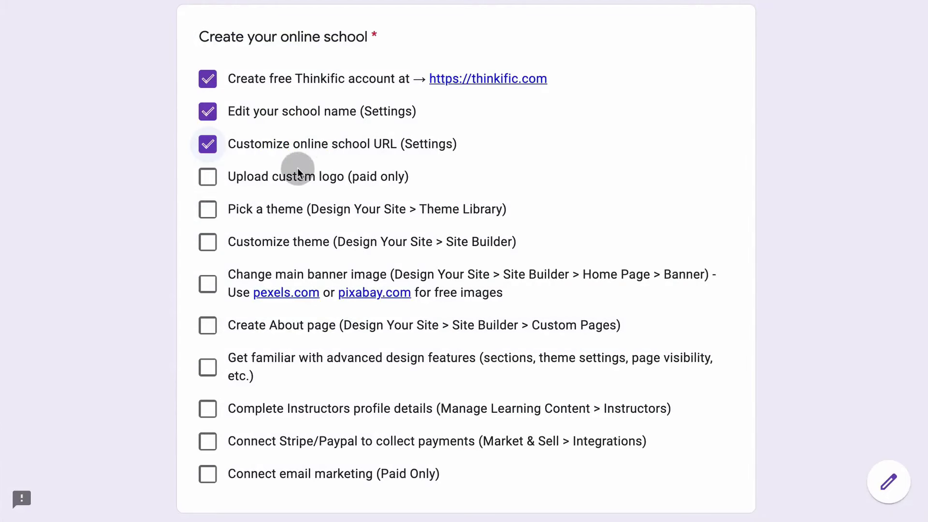
Check off "Upload custom logo" and "Pick a theme" in the checklist, and view the themes available in Thinkific's theme library.
click(208, 176)
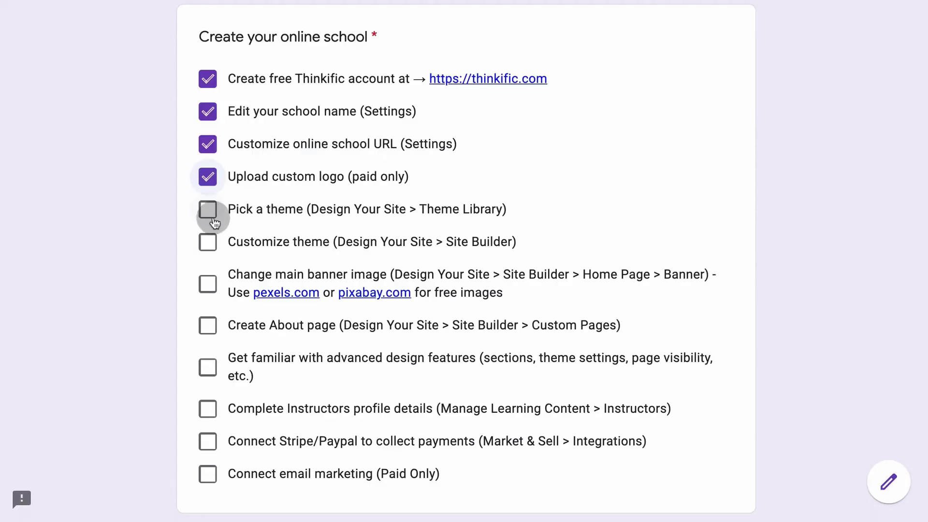
click(209, 211)
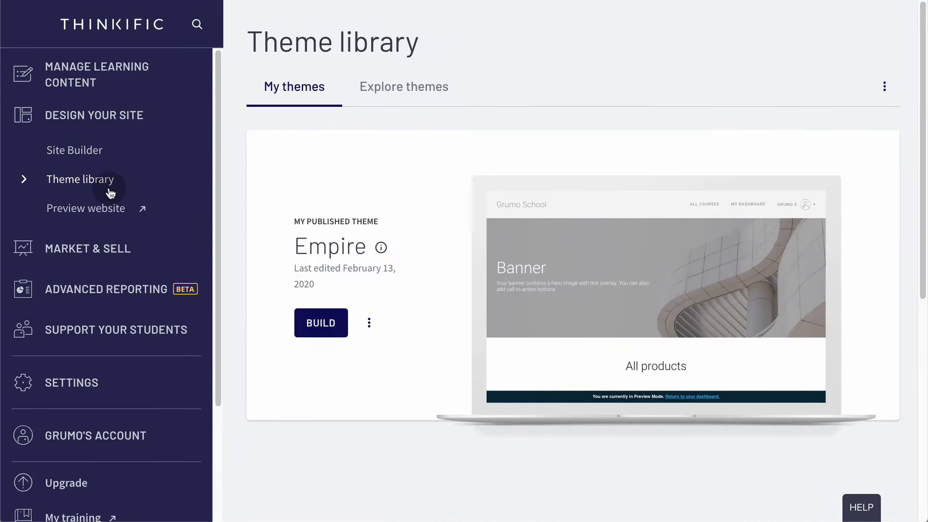
click(408, 100)
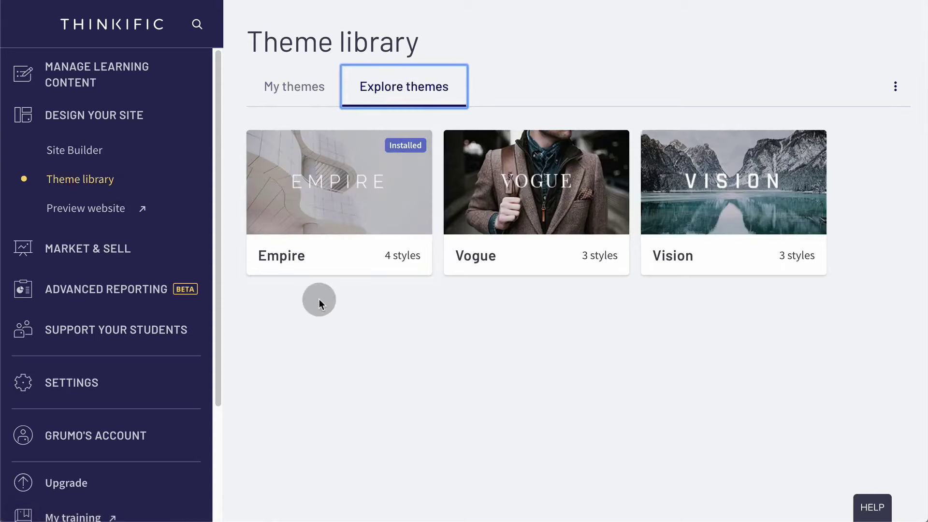
mouse_move(410, 259)
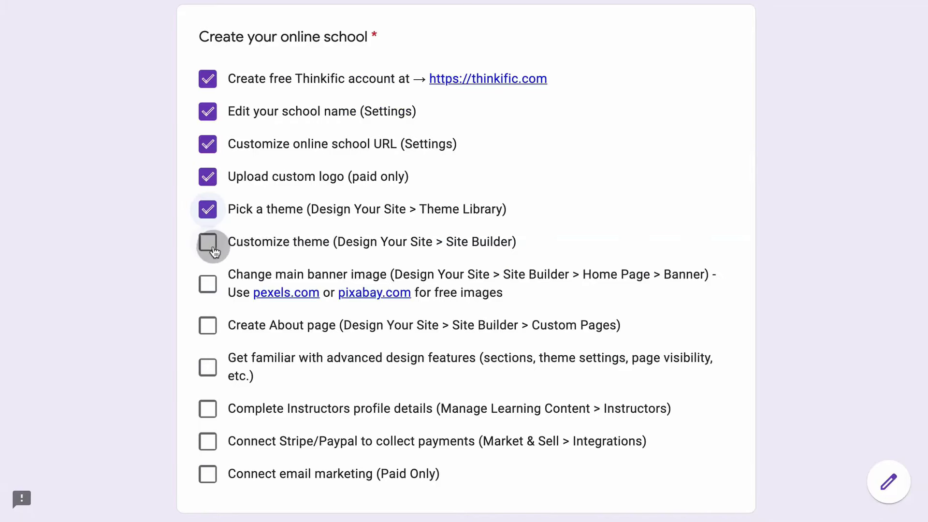
Check off the theme customization and main banner image items, and open the home page banner's hero image settings in Thinkific's Site Builder.
click(208, 242)
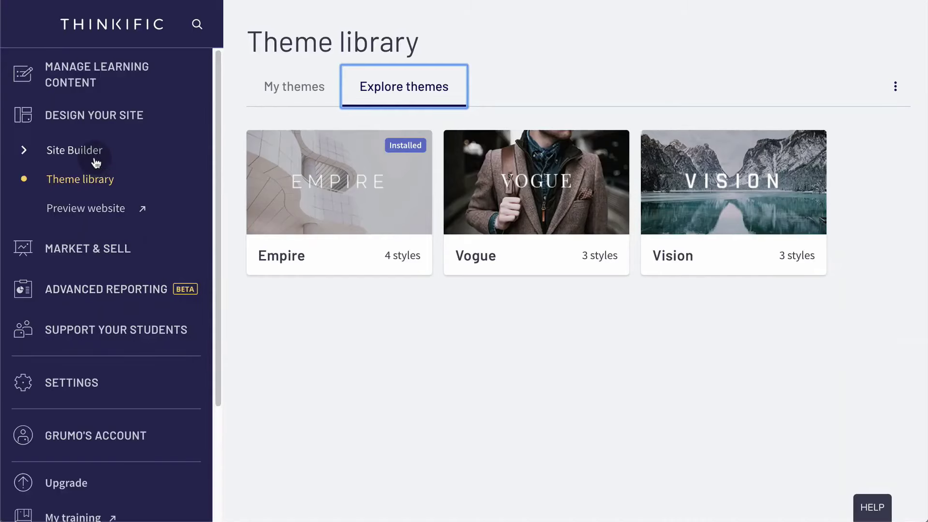
click(96, 161)
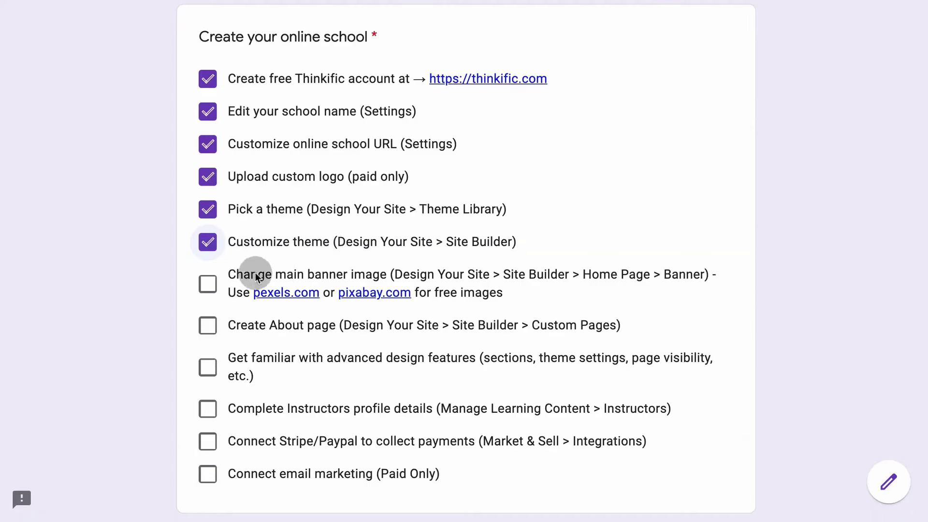
click(208, 284)
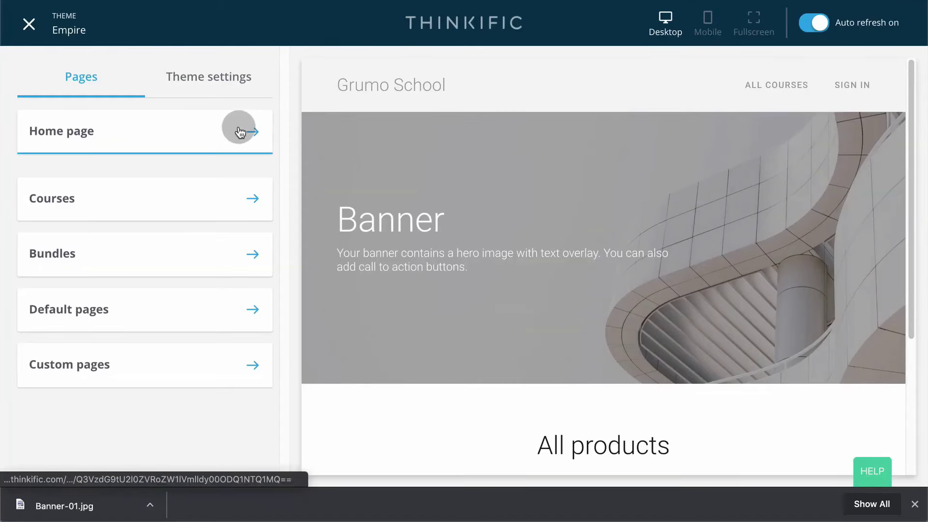
click(252, 134)
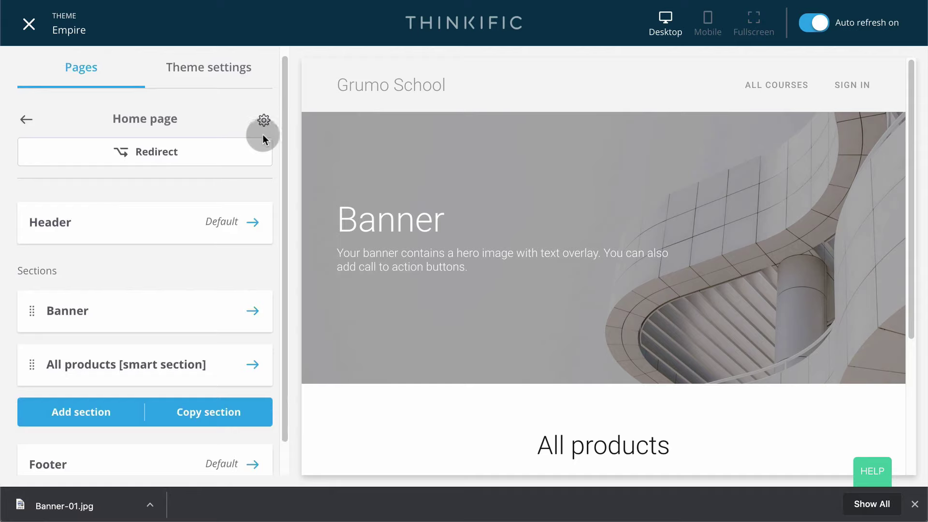
click(253, 311)
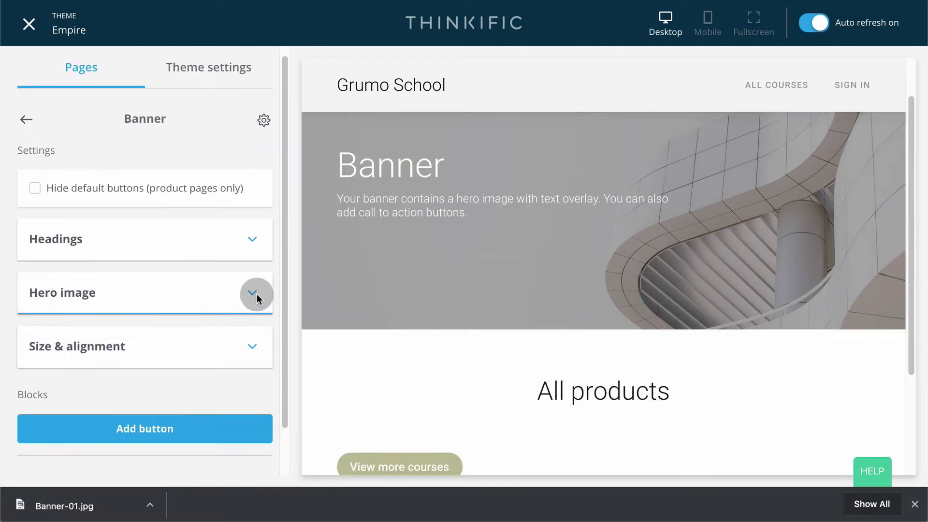
click(252, 293)
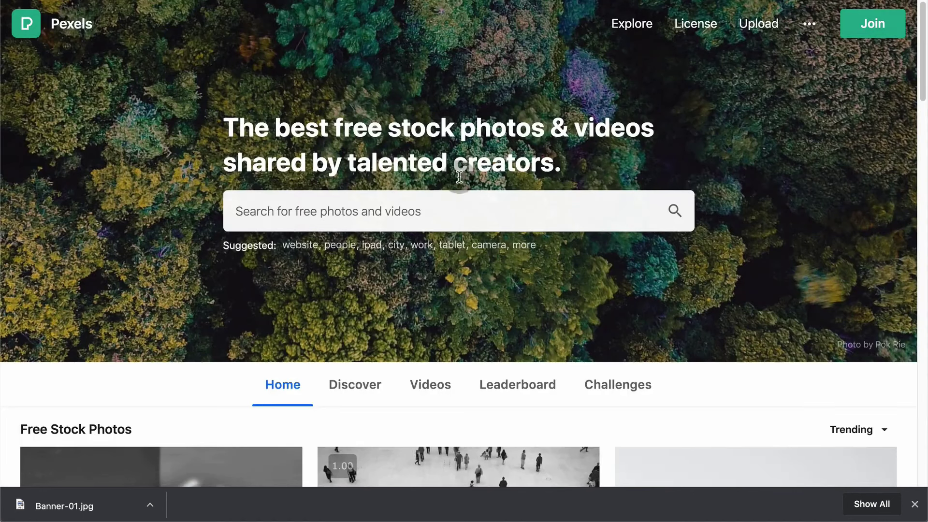
Search Pexels for free laptop images and browse the photos for a banner.
click(406, 209)
click(439, 284)
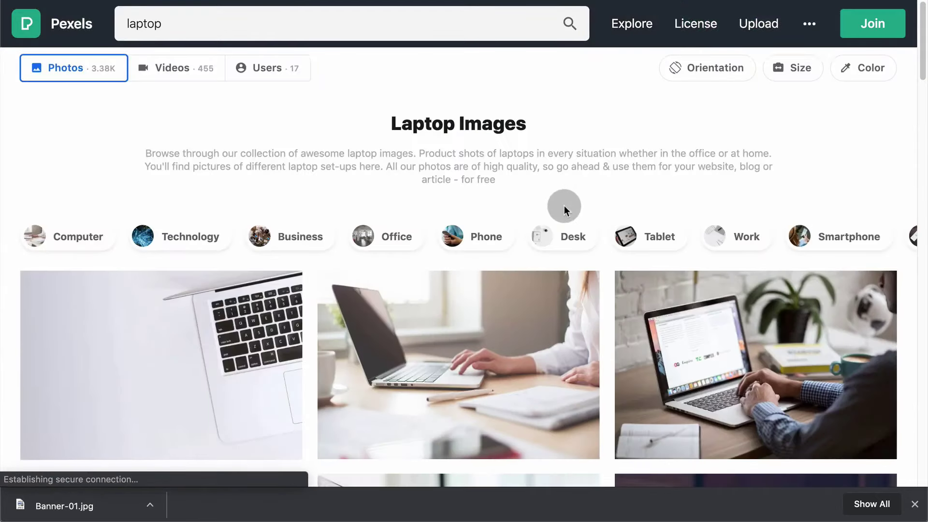
scroll(564, 206, down, 3)
scroll(563, 206, down, 2)
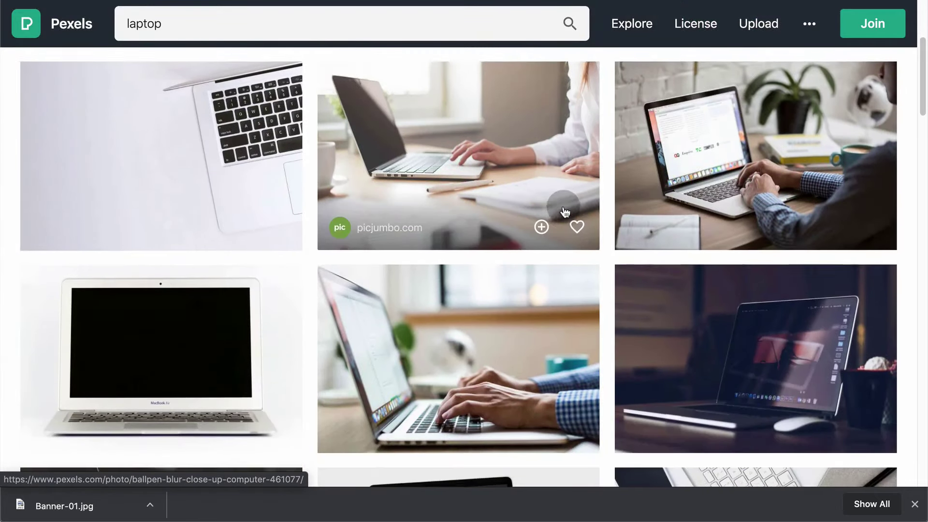
scroll(564, 205, down, 3)
click(564, 212)
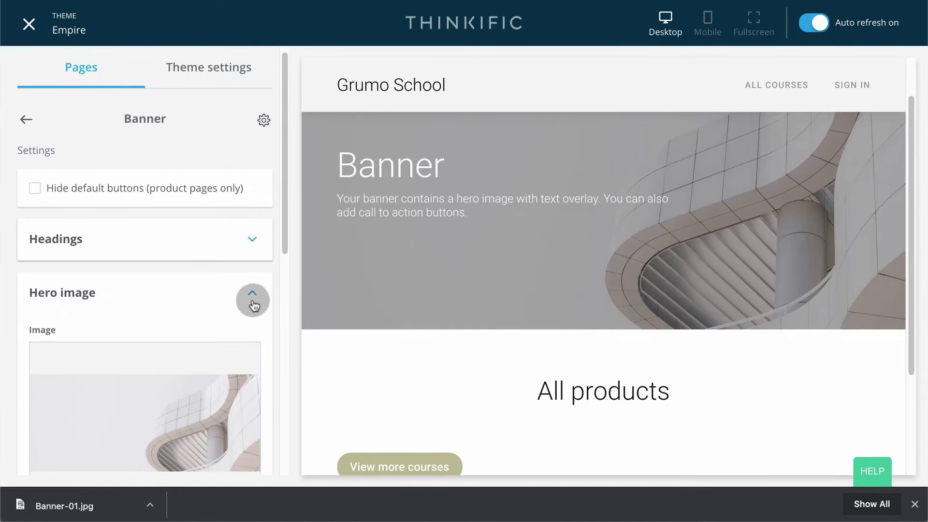
Back in Thinkific, upload Banner-01.jpg from the Downloads folder as the banner's new hero image and save the change.
scroll(198, 315, down, 4)
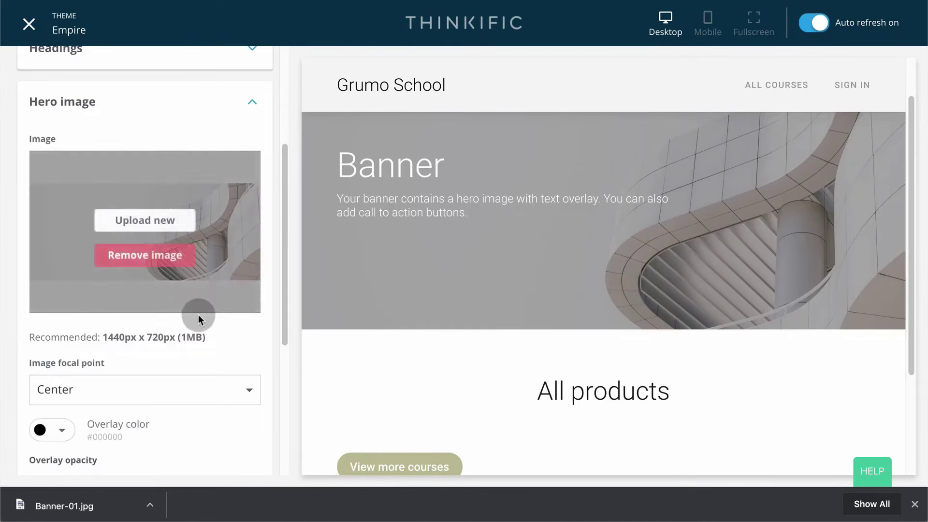
click(190, 225)
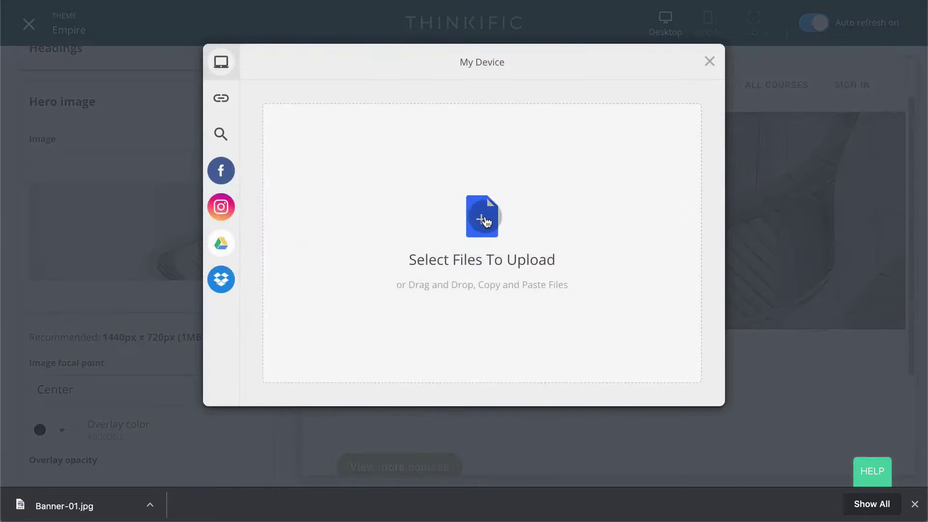
key(super+Tab)
key(super+Tab)
key(super+shift+Tab)
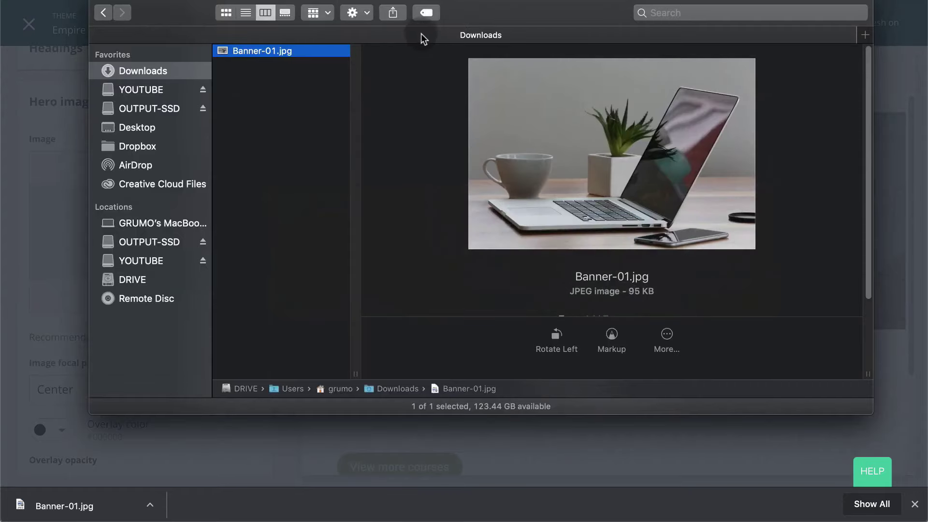
drag(315, 35, 300, 211)
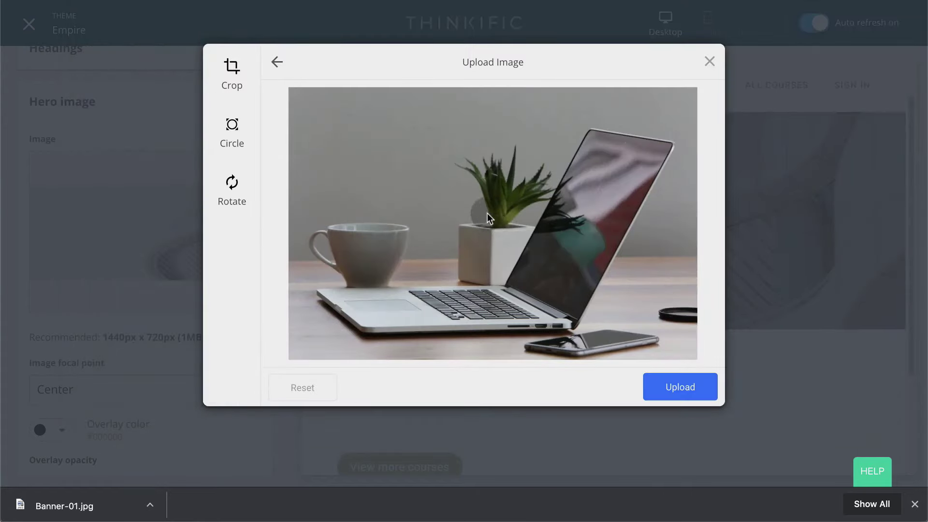
click(696, 380)
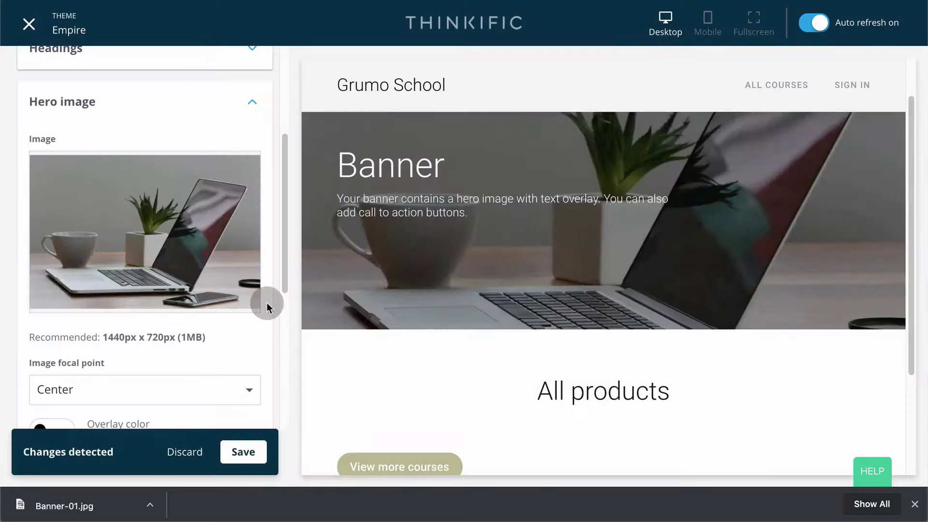
scroll(473, 282, down, 1)
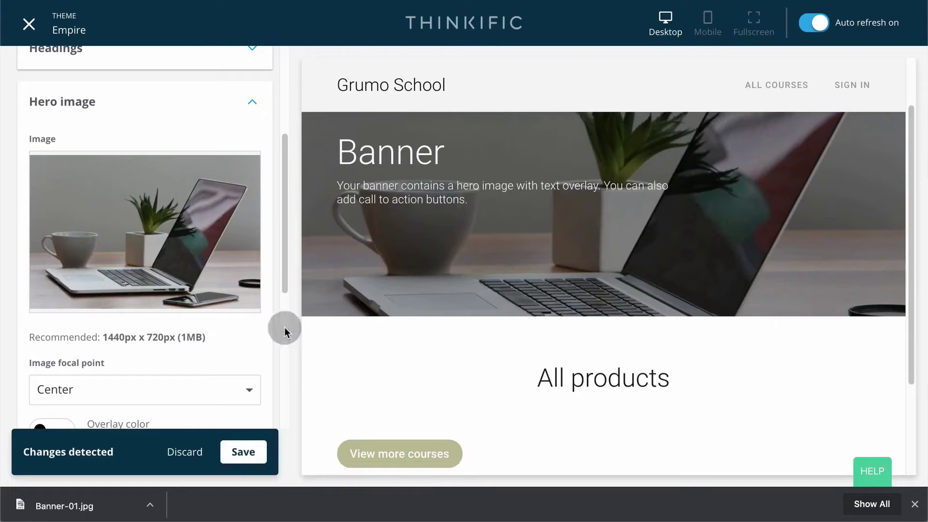
click(244, 451)
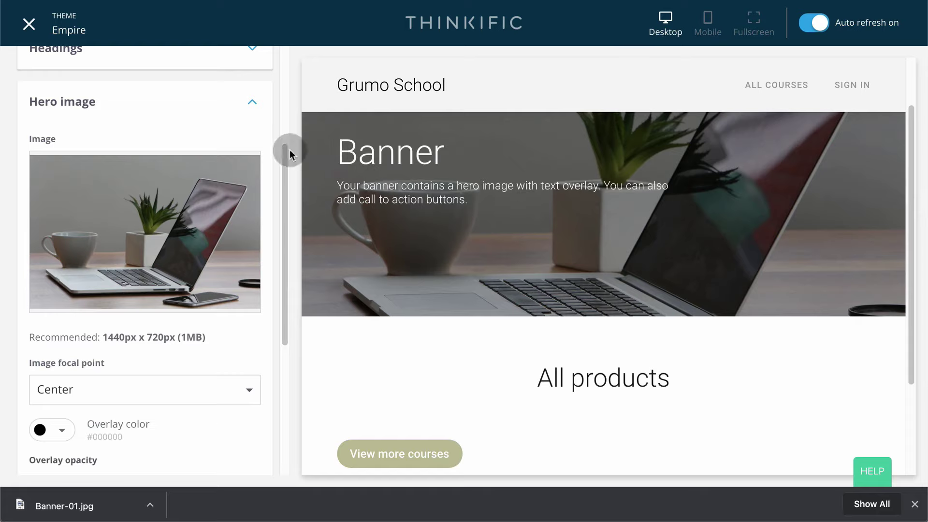
Close the hero image settings and set the banner's heading to "My School".
click(251, 101)
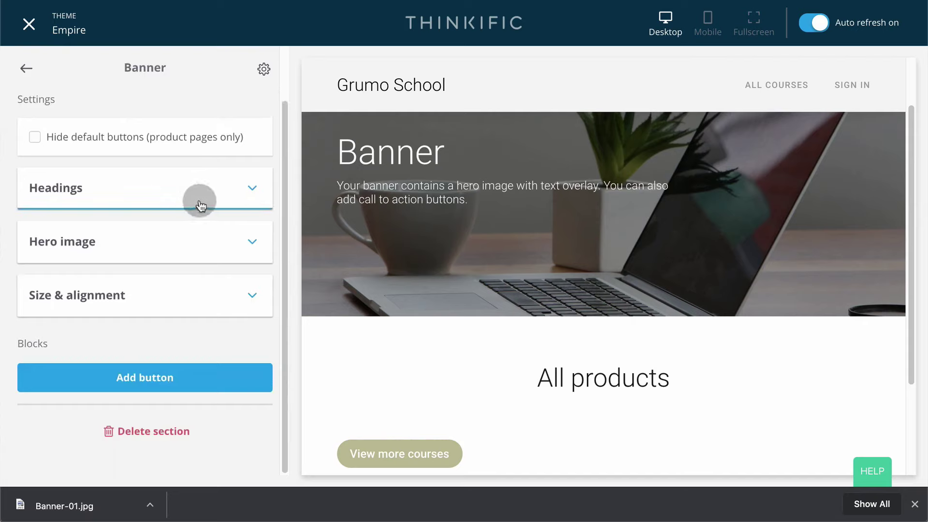
click(250, 188)
click(72, 250)
double_click(72, 250)
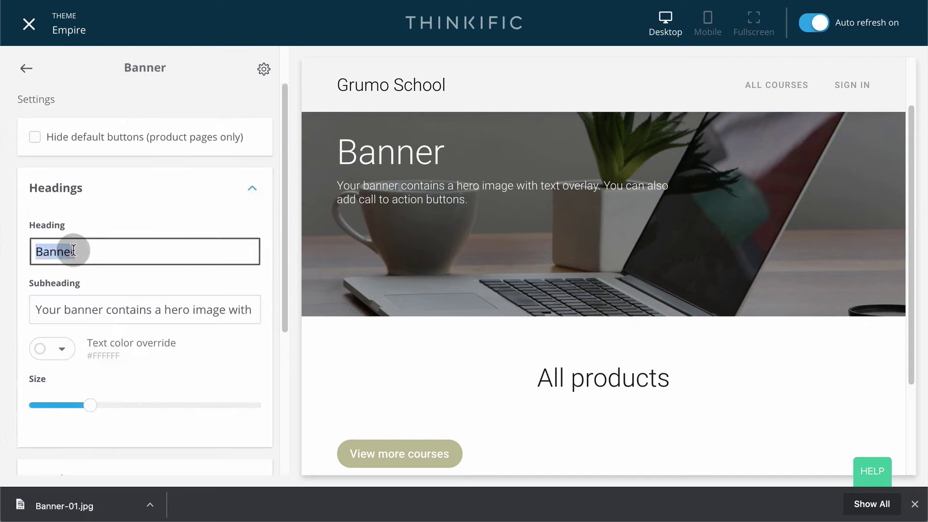
text(My School)
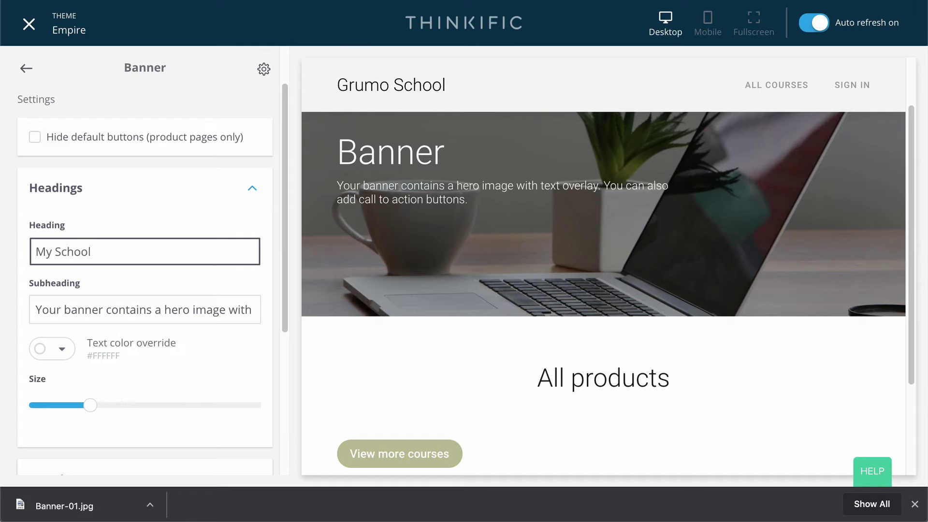
Set the banner's subheading to "I teach people how to be awesome" and save the changes.
triple_click(157, 306)
text(I teach peo)
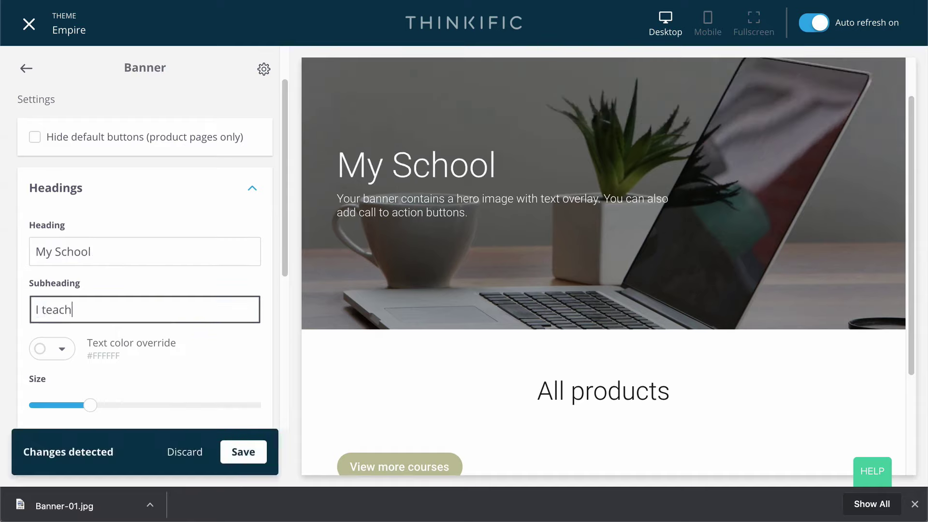
text(ple how to be awesome)
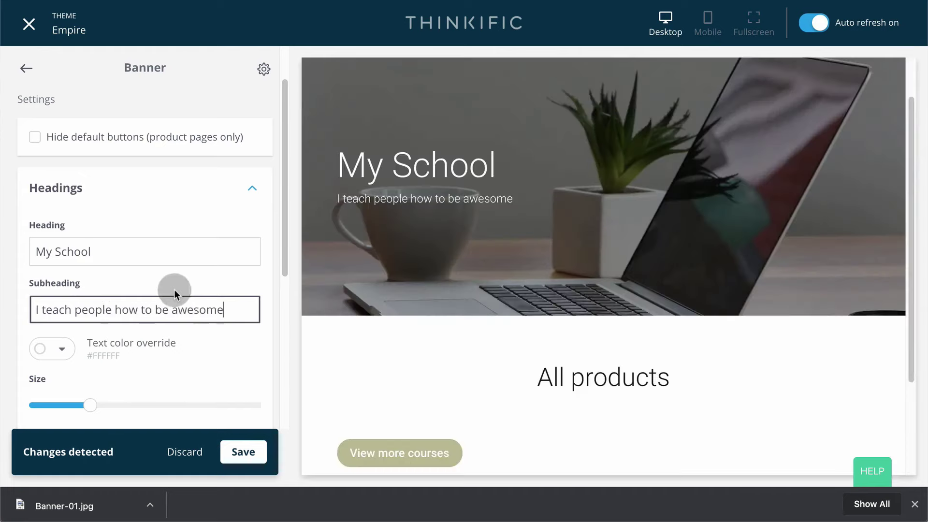
click(243, 452)
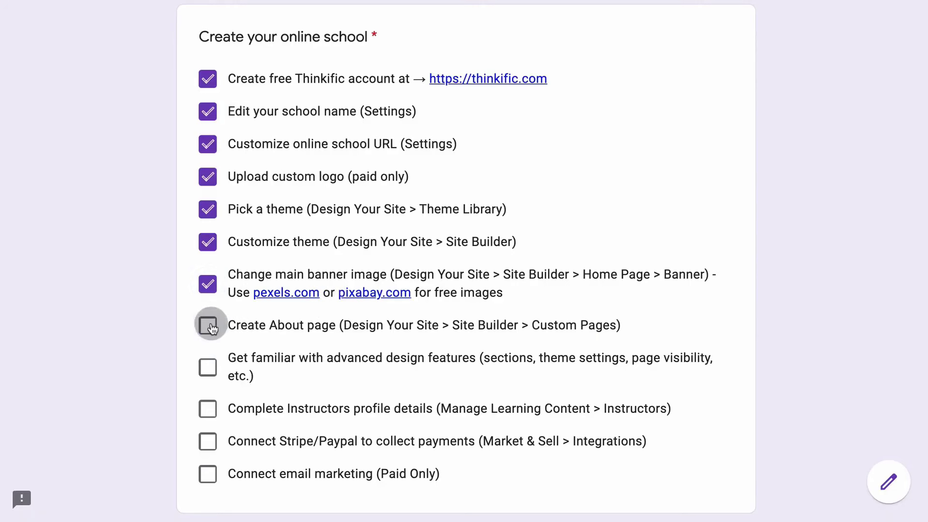
Tick the Create About page item in the checklist, then in the Thinkific site builder add a custom page titled "About".
click(212, 328)
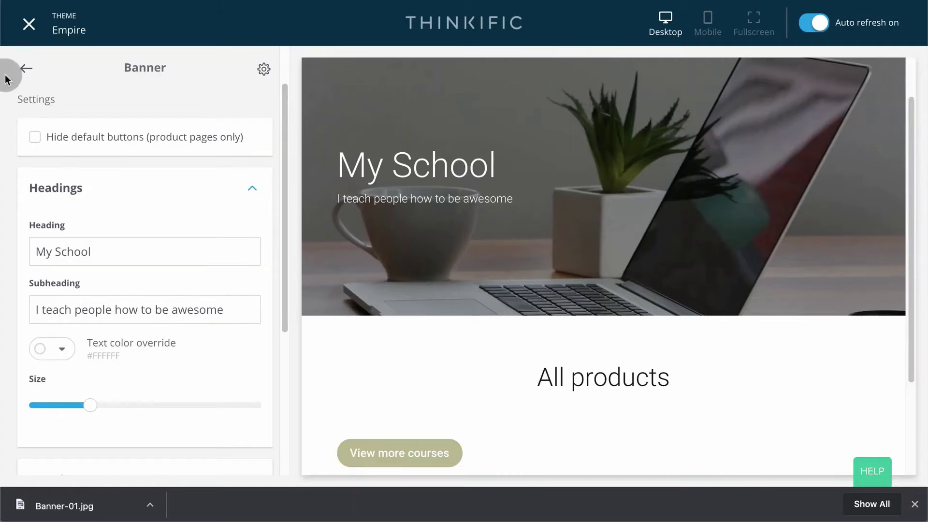
click(26, 67)
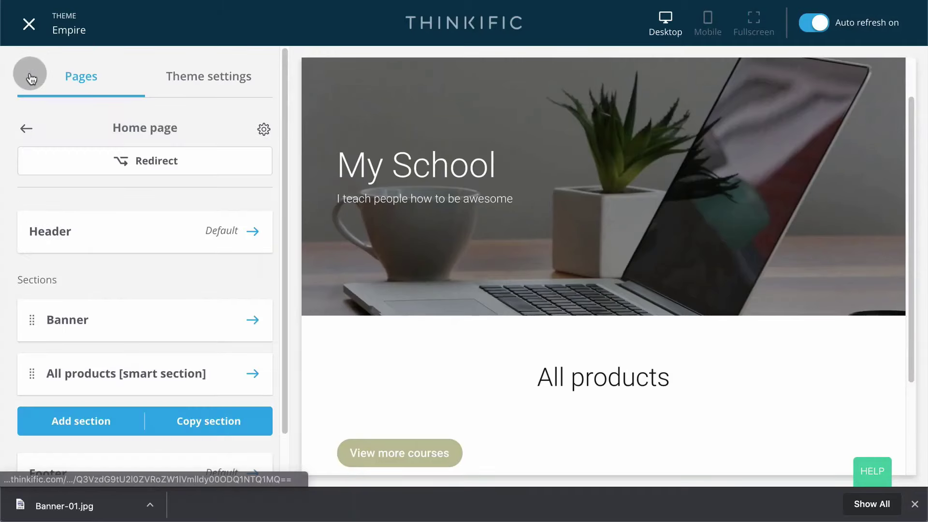
click(31, 80)
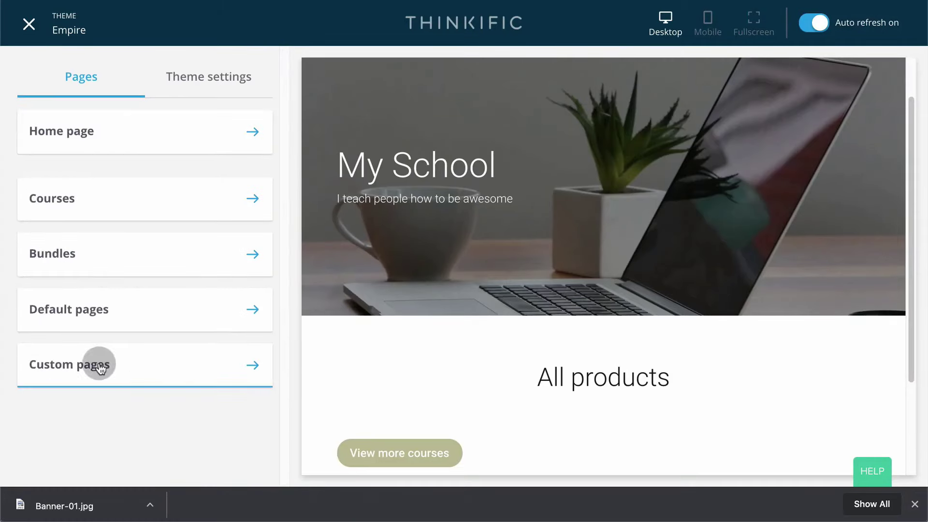
click(100, 366)
click(207, 179)
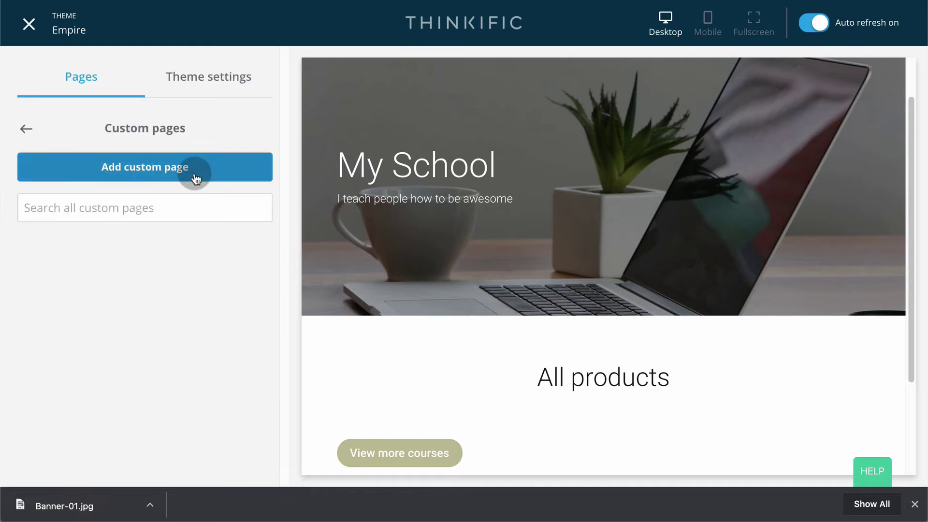
click(133, 221)
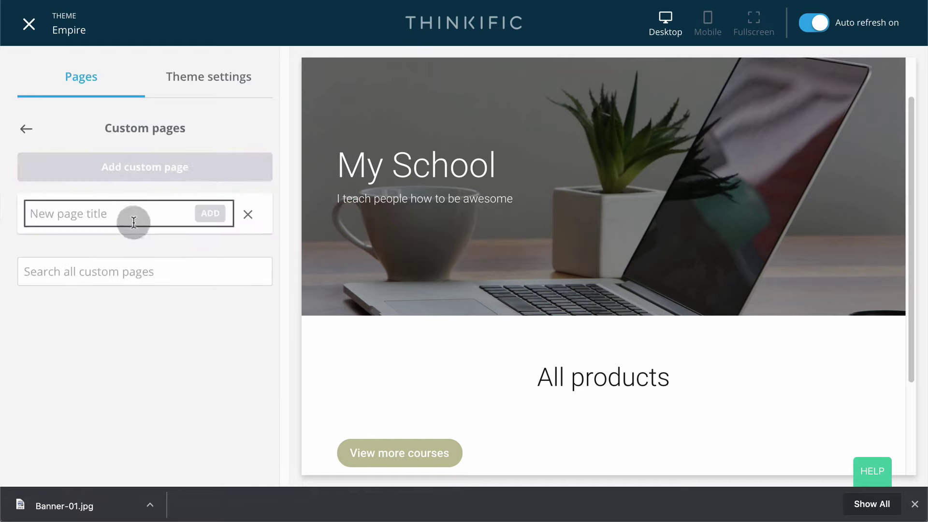
text(About)
click(217, 214)
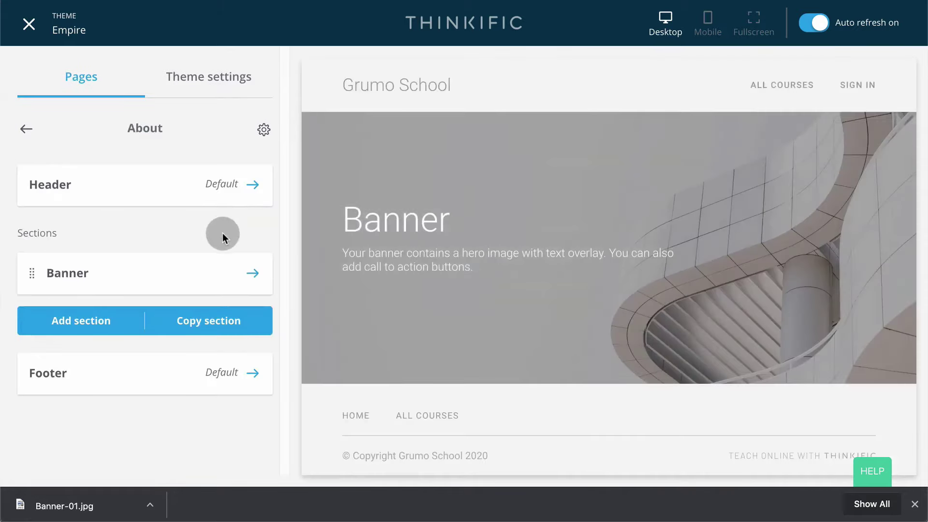
Add a Text (with CTA) section below the banner on the About page.
click(82, 321)
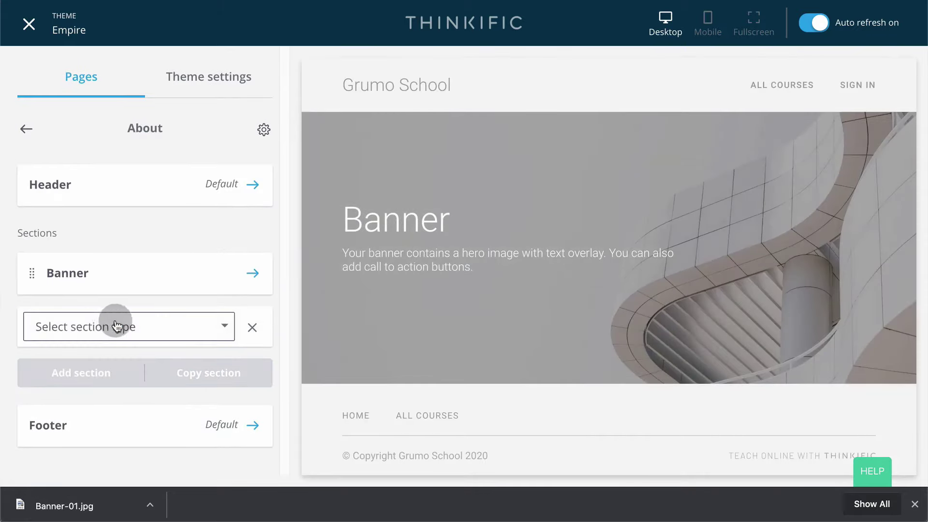
click(228, 328)
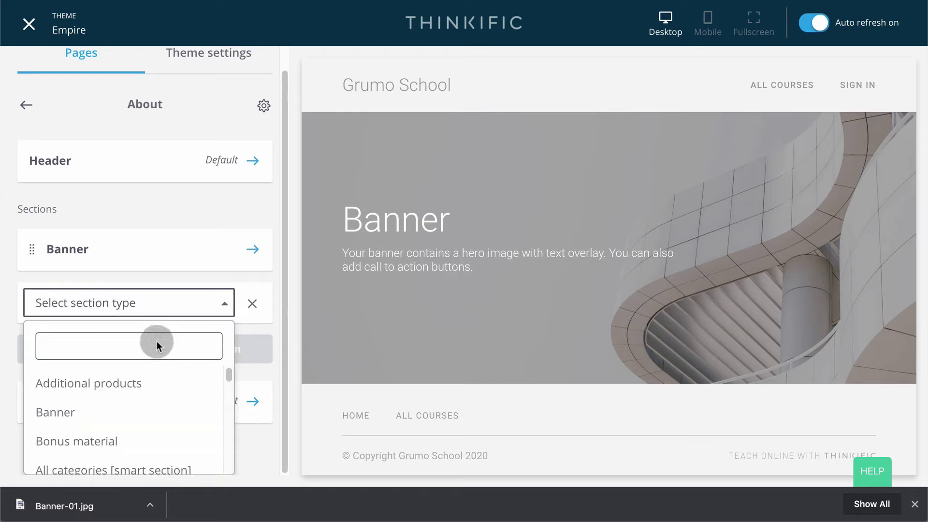
scroll(172, 379, down, 1)
scroll(172, 379, down, 5)
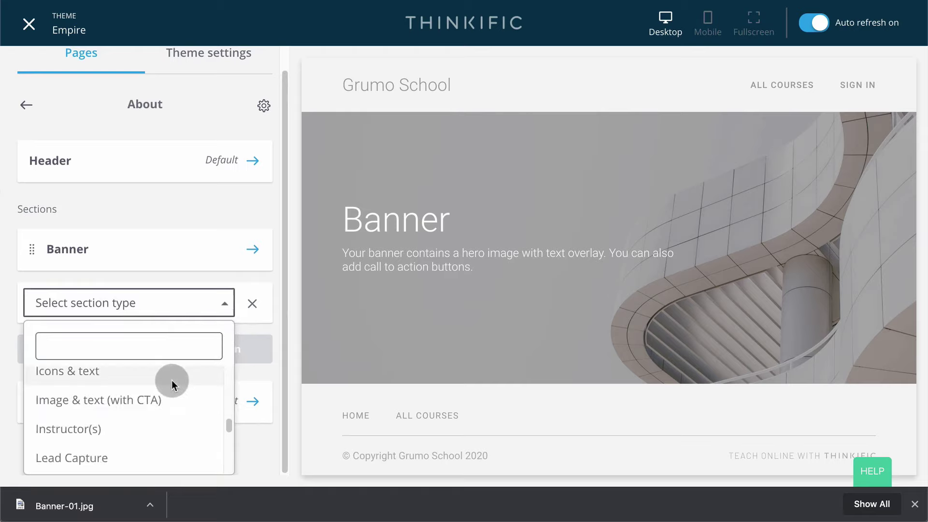
scroll(140, 387, down, 5)
click(131, 396)
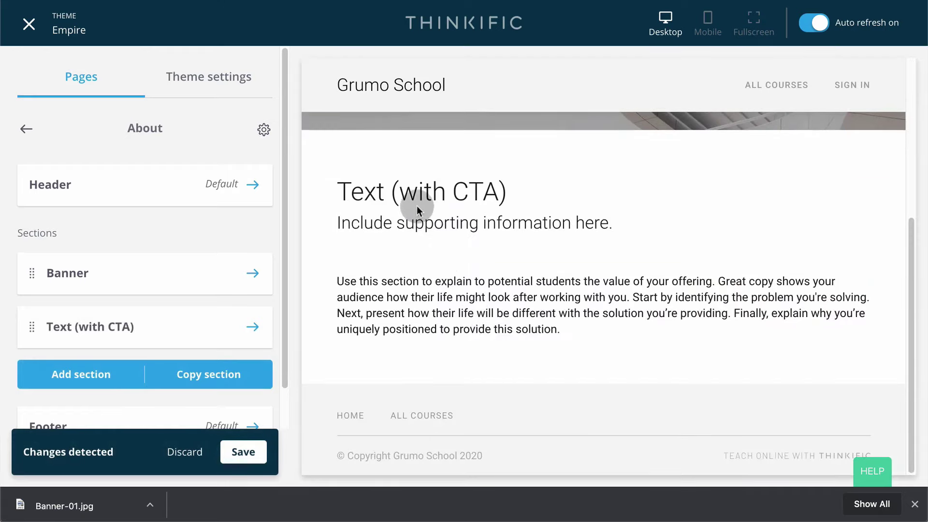
Set the Text (with CTA) section's heading to "About", save the change, and select all of the section's body text.
click(250, 327)
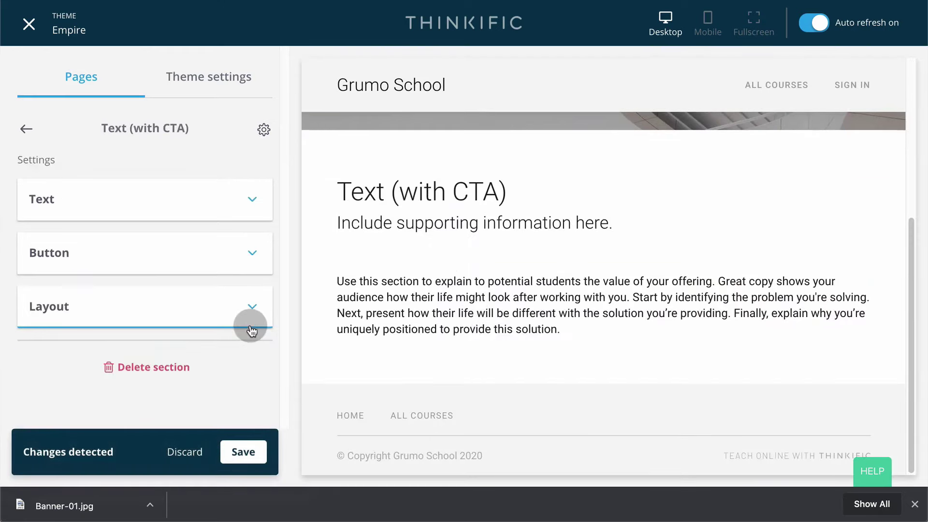
click(251, 199)
click(135, 261)
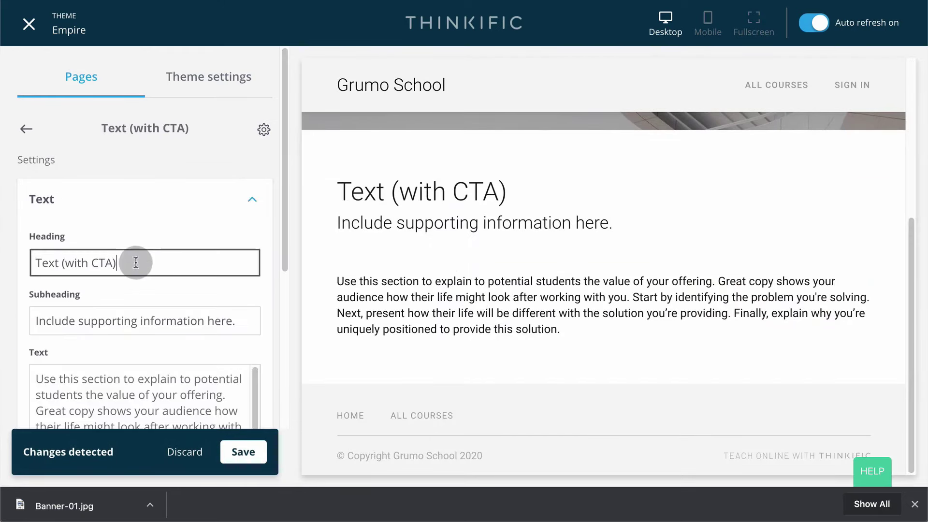
key(ctrl+a)
text(Ab)
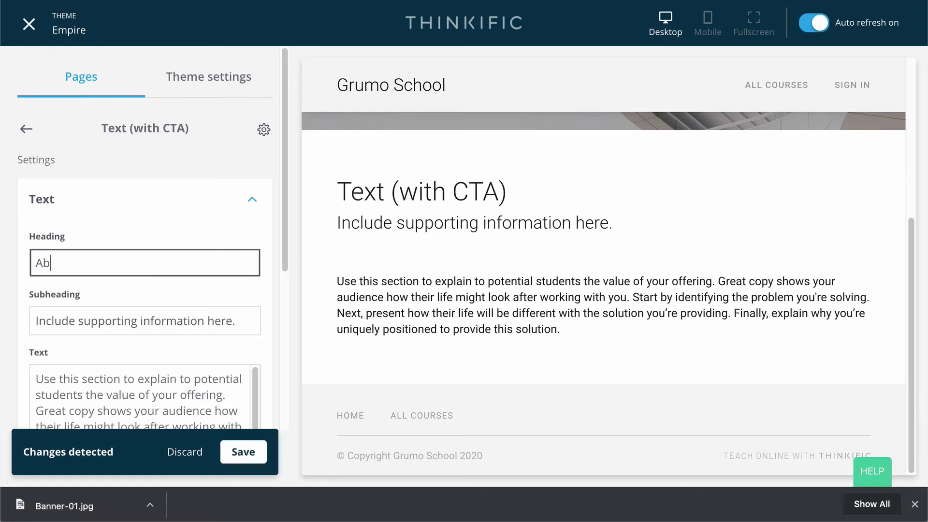
text(out)
click(244, 451)
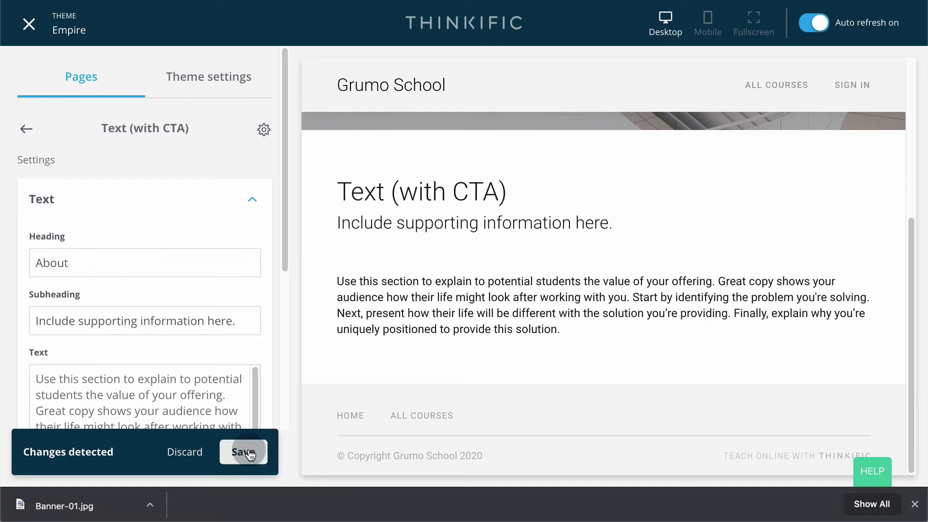
click(188, 391)
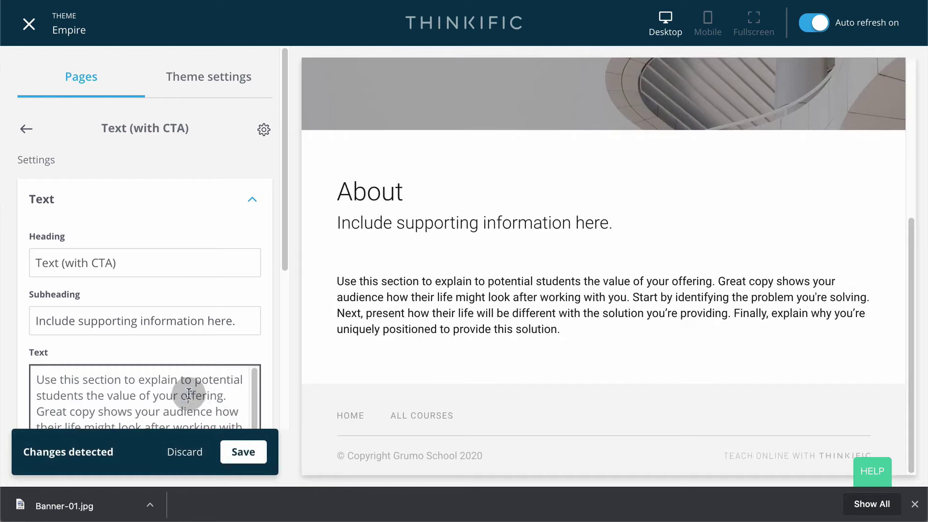
key(ctrl+a)
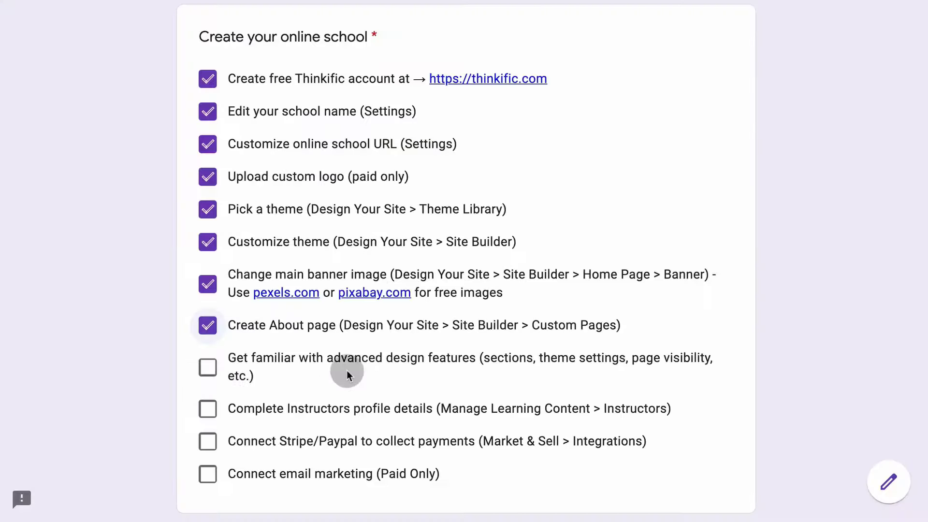
Tick the advanced design features item in the checklist, and browse the section types that can be added to the About page in Thinkific.
click(346, 370)
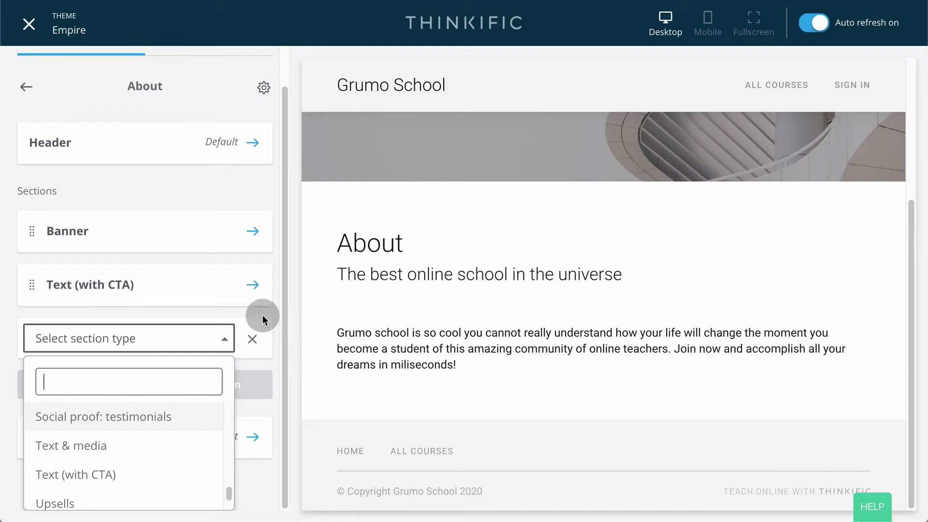
click(263, 315)
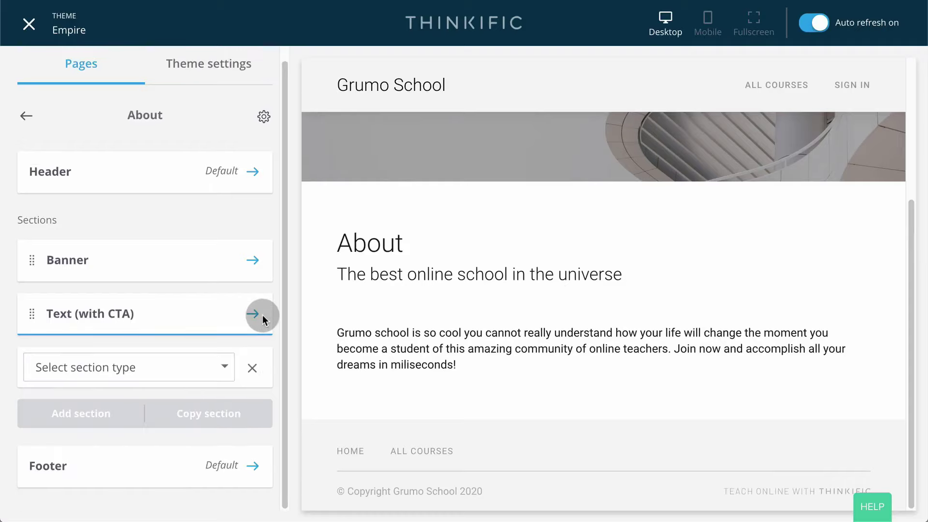
click(225, 364)
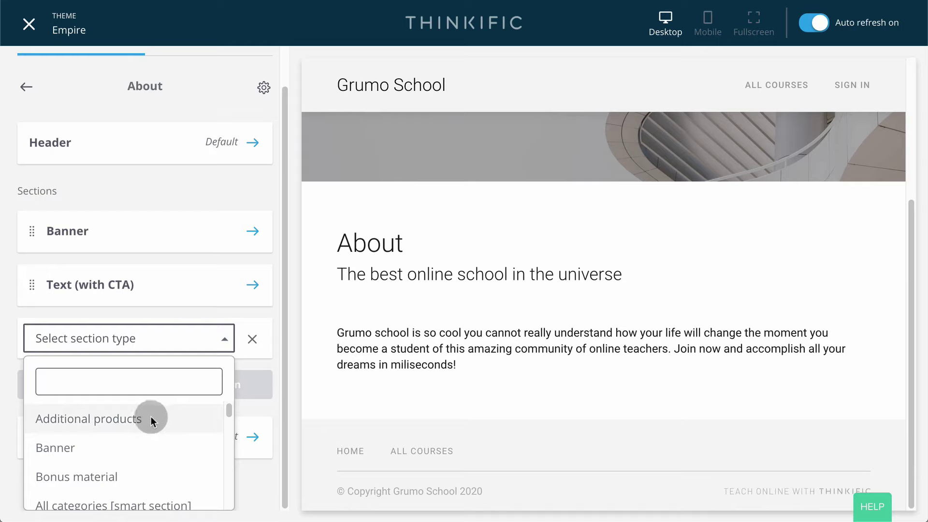
scroll(135, 445, down, 5)
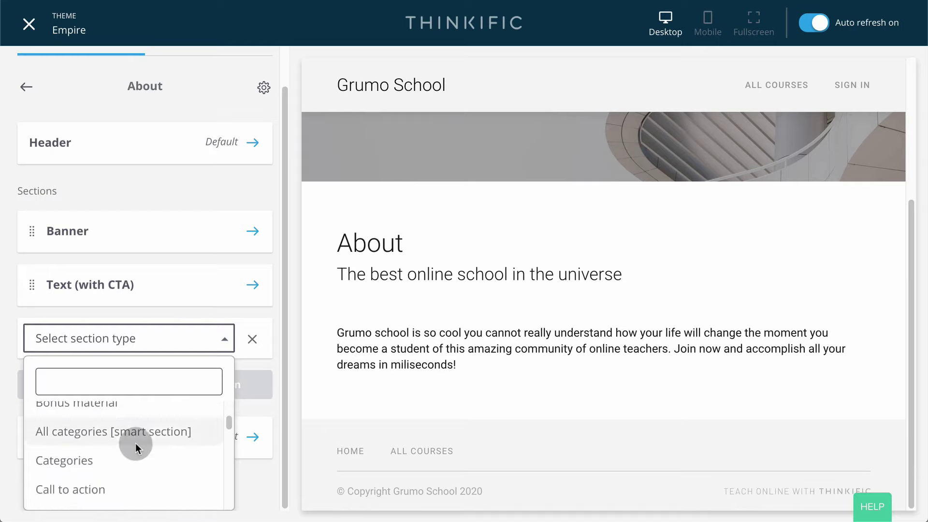
scroll(135, 444, down, 2)
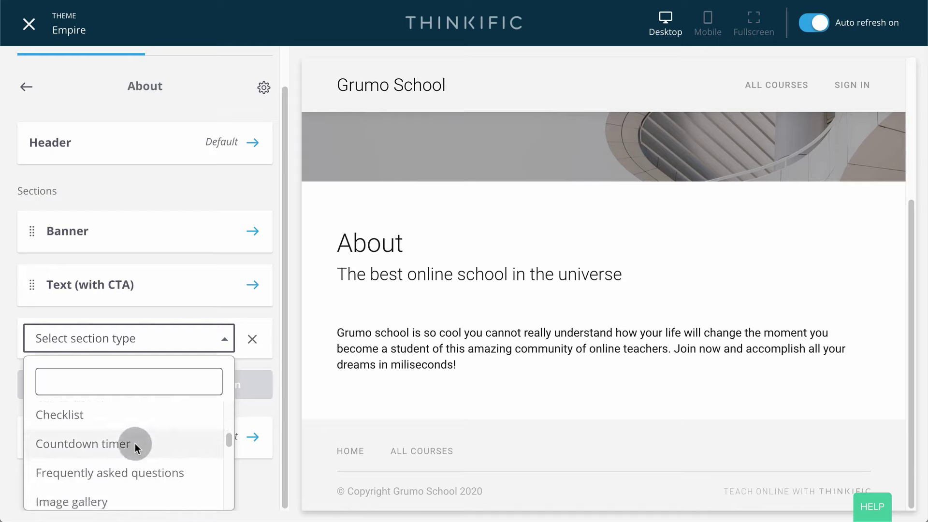
scroll(136, 454, down, 3)
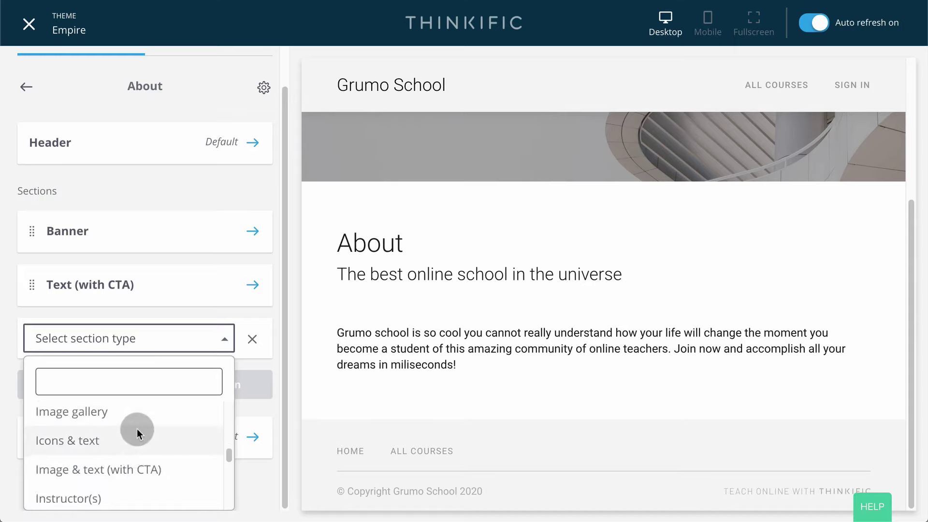
scroll(137, 429, down, 3)
scroll(137, 430, down, 1)
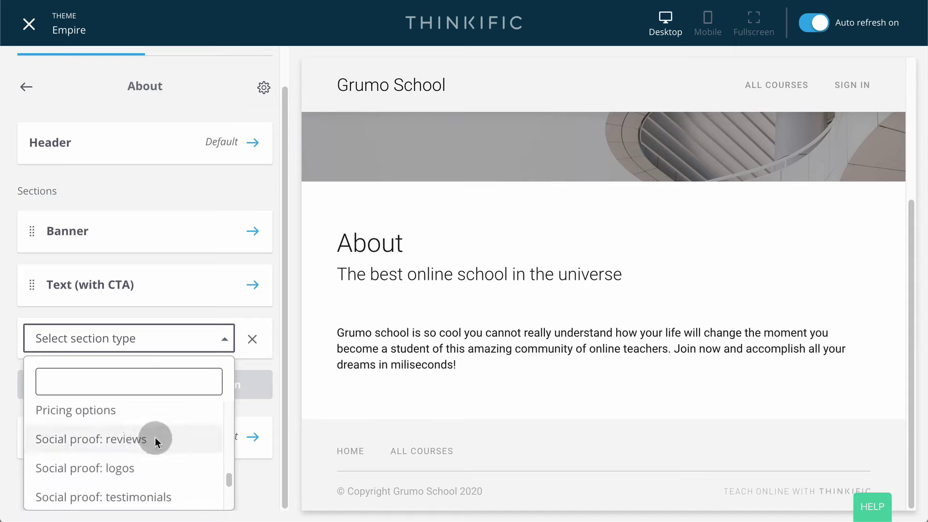
scroll(155, 437, down, 2)
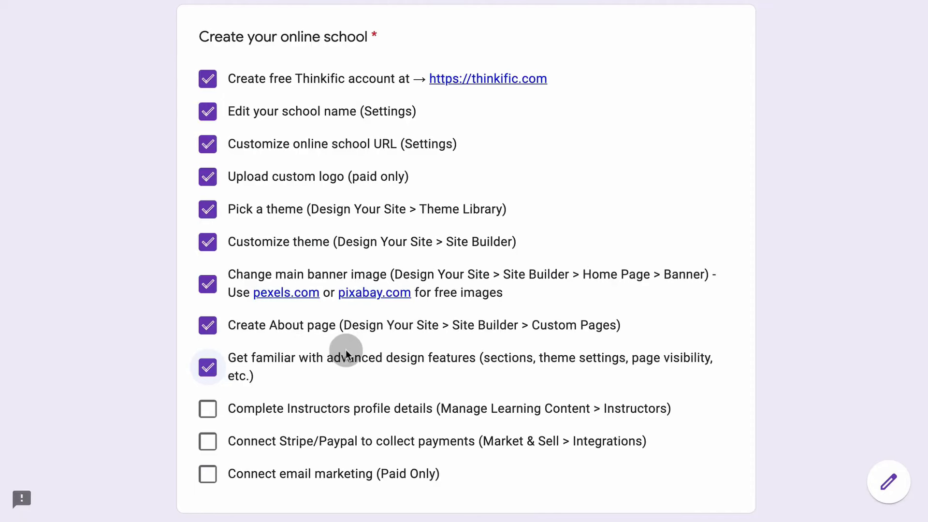
Tick the instructor profile item in the checklist, and open the senior instructor's profile in Thinkific to review the bio and image.
click(216, 413)
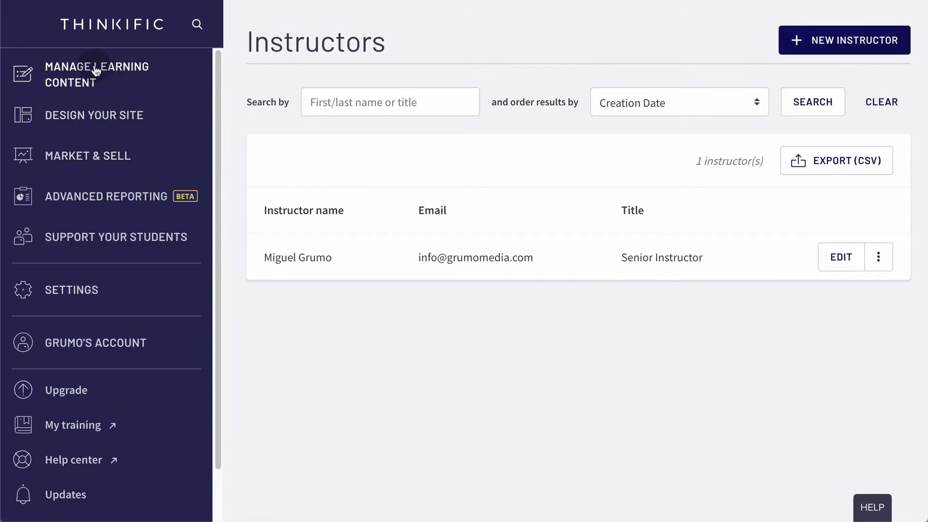
click(97, 67)
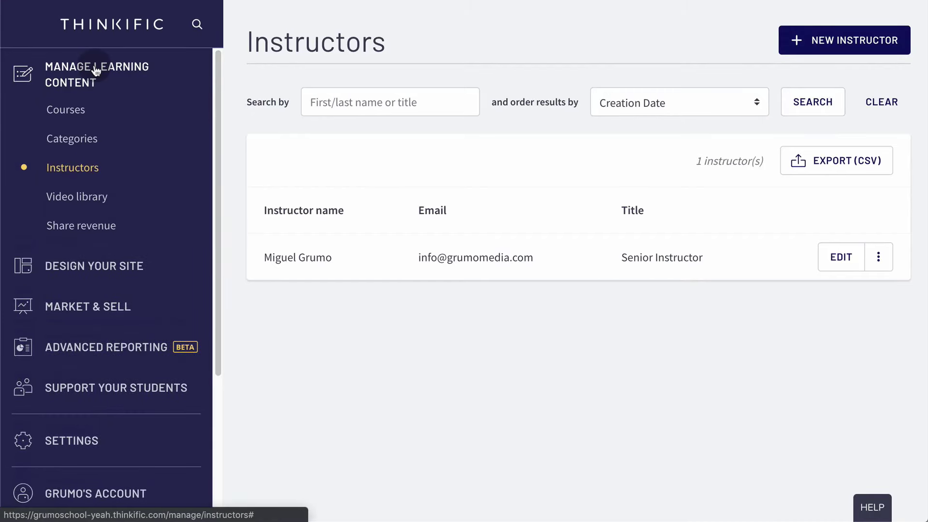
click(85, 169)
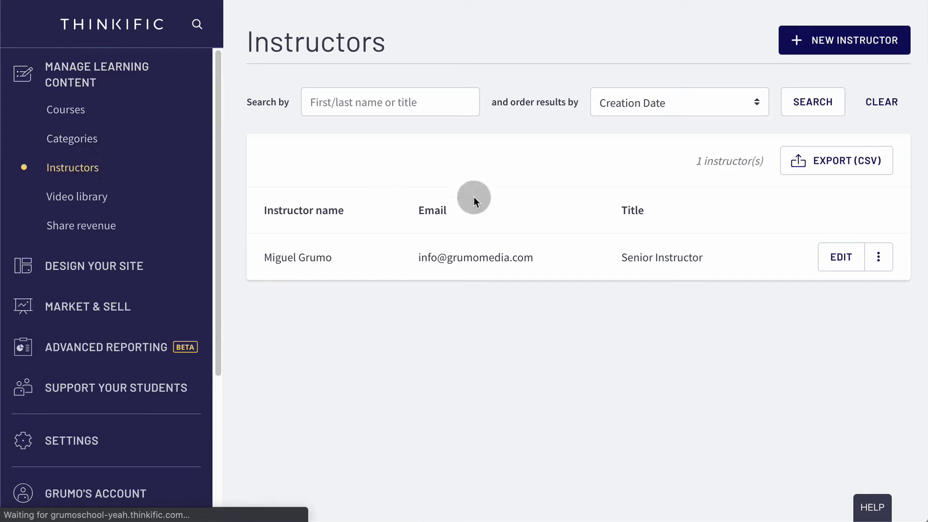
click(843, 259)
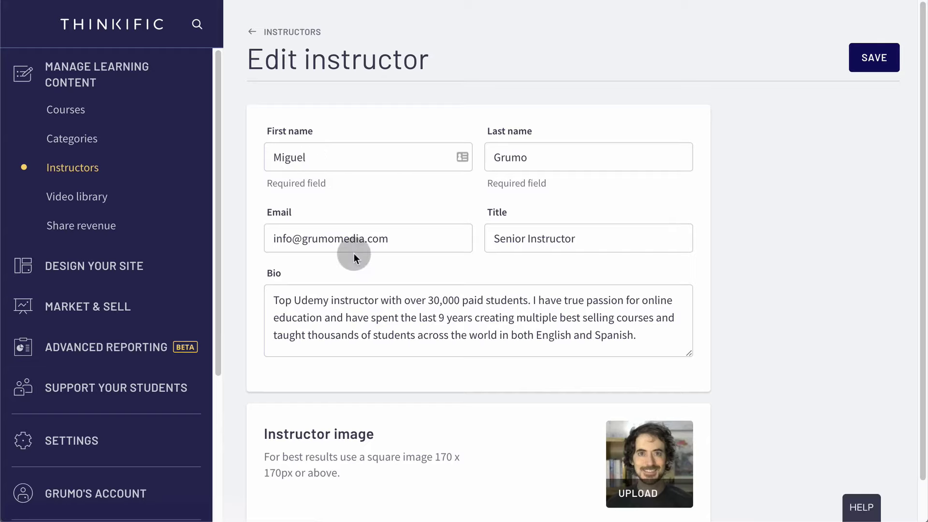
drag(270, 300, 653, 332)
scroll(730, 328, down, 1)
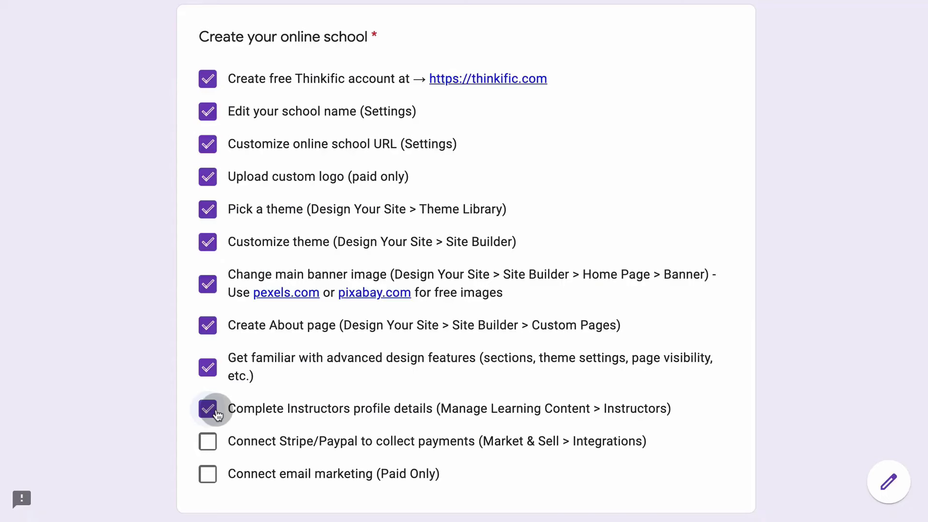
click(213, 409)
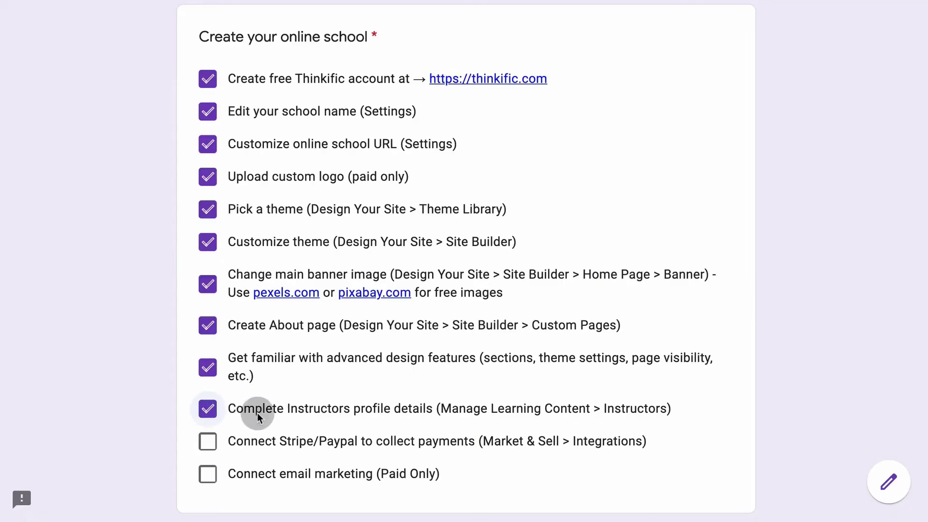
Tick the Connect Stripe/Paypal item in the checklist, and open Thinkific's Integrations page to review the Stripe and PayPal payment settings.
click(209, 442)
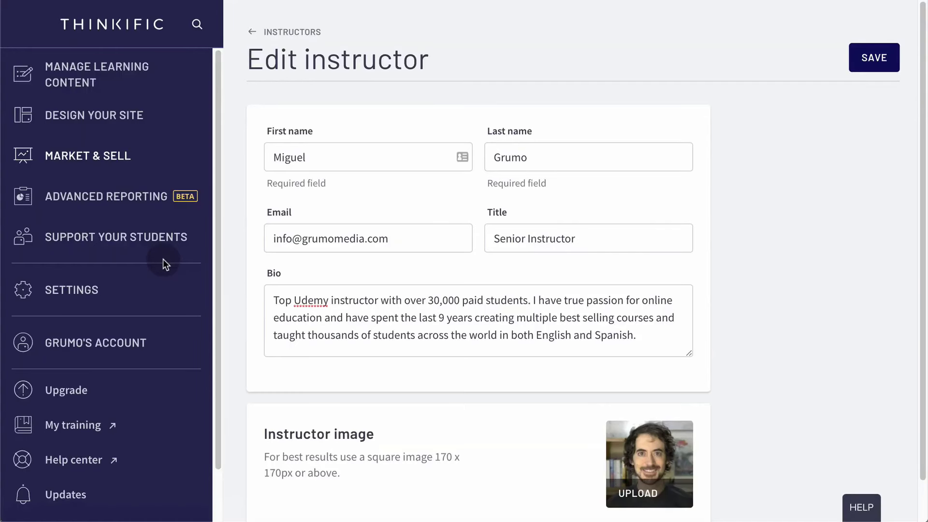
click(108, 156)
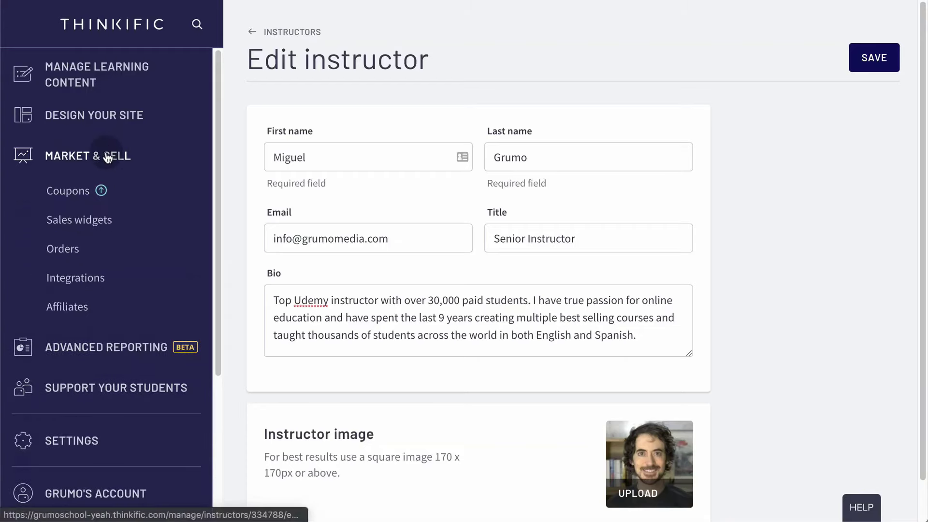
click(72, 279)
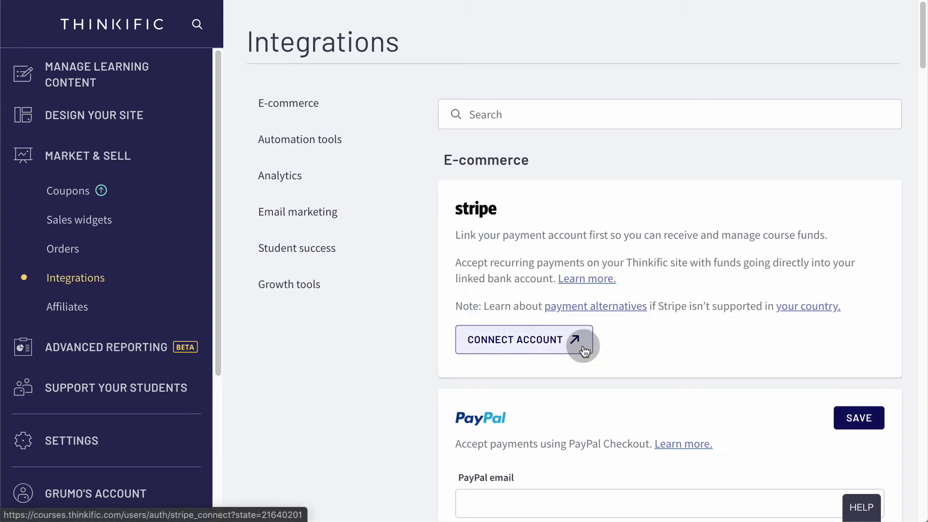
scroll(581, 342, down, 3)
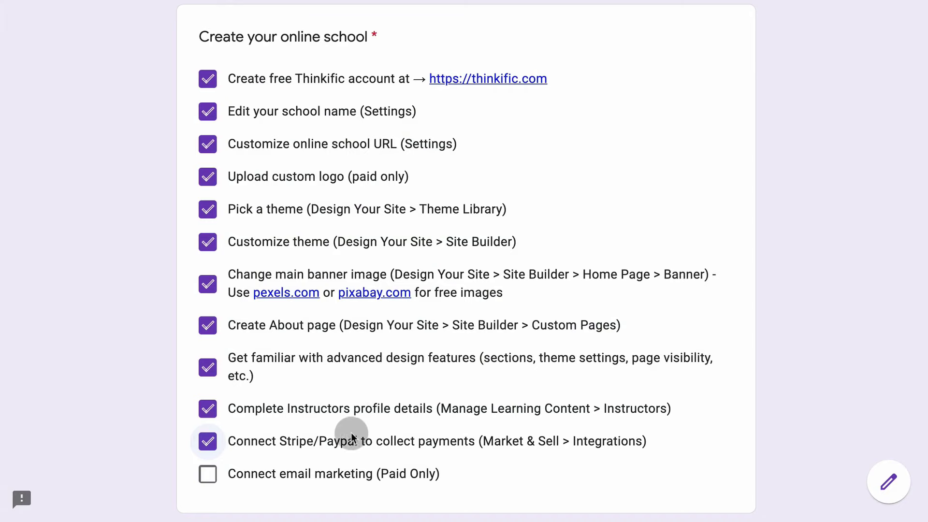
Tick the Connect email marketing item in the checklist, and review the email marketing integrations in Thinkific.
click(216, 473)
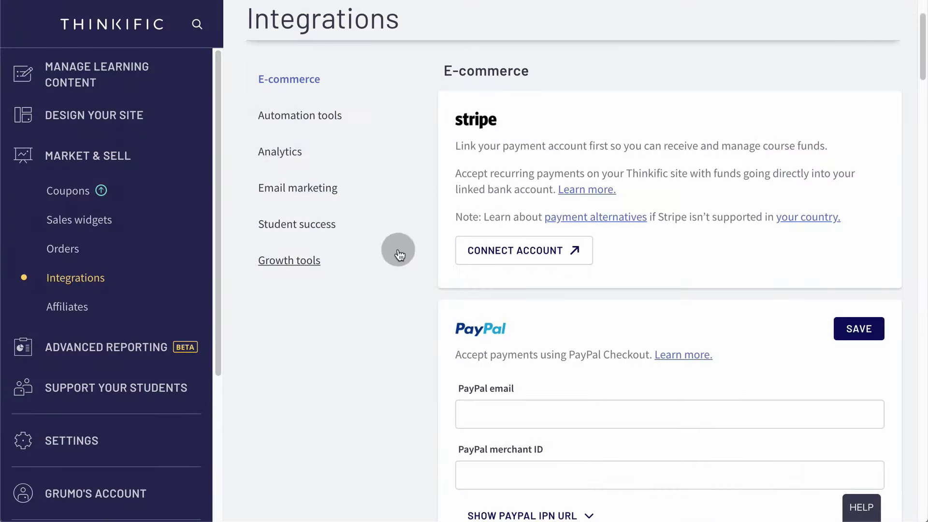
scroll(399, 250, down, 4)
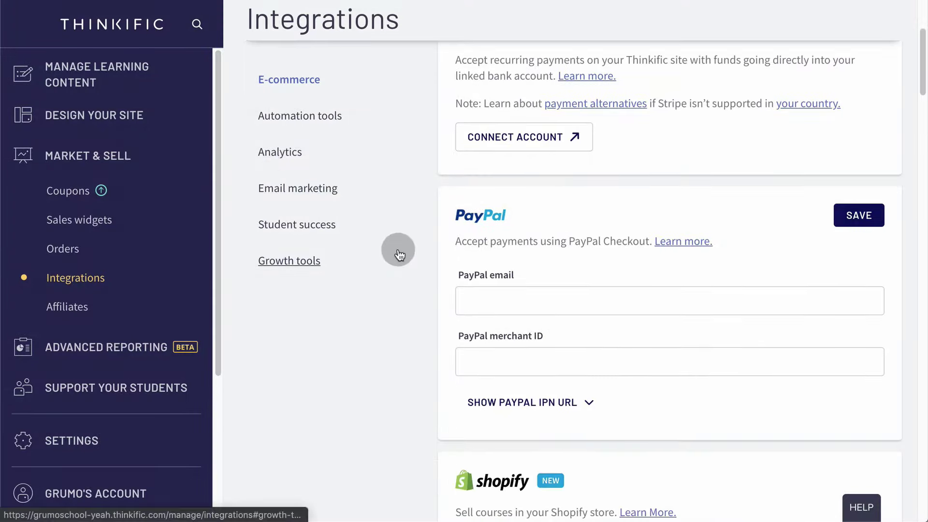
scroll(399, 250, down, 10)
scroll(399, 249, up, 5)
scroll(400, 249, up, 6)
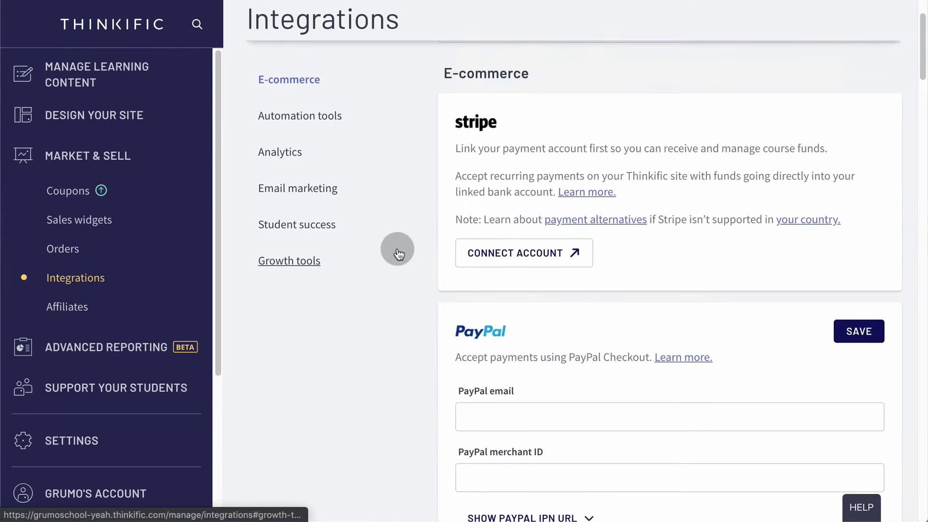
click(309, 187)
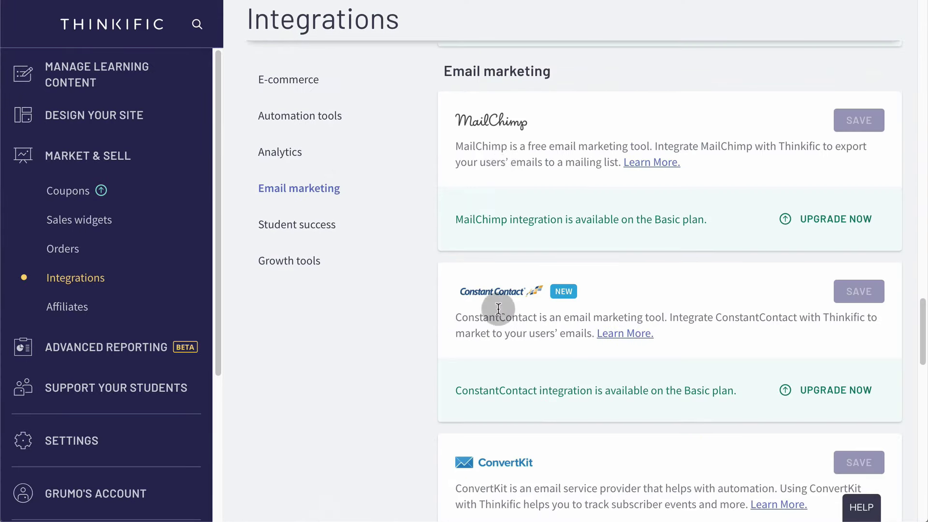
scroll(499, 308, down, 4)
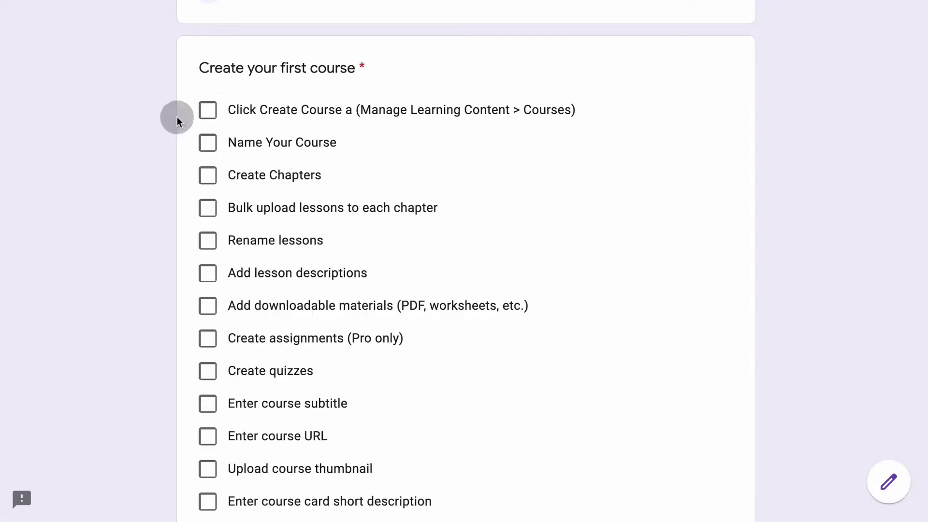
Tick the Create Course item in the checklist, and start a new course in Thinkific to browse the available course templates.
click(212, 112)
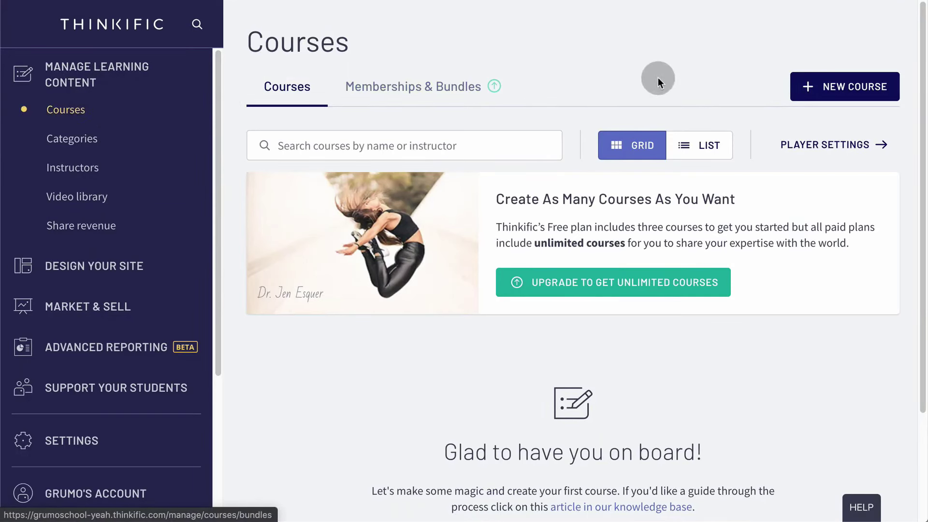
click(833, 86)
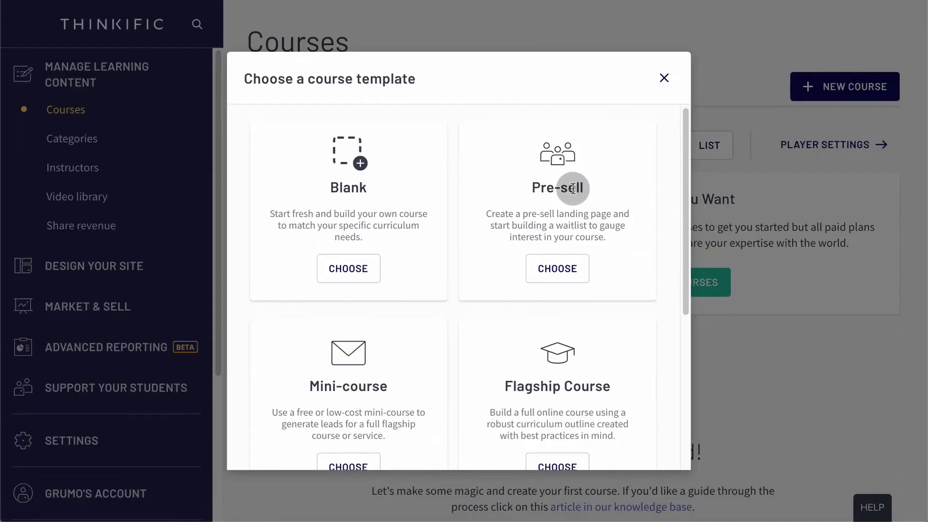
scroll(565, 191, down, 1)
scroll(623, 290, down, 3)
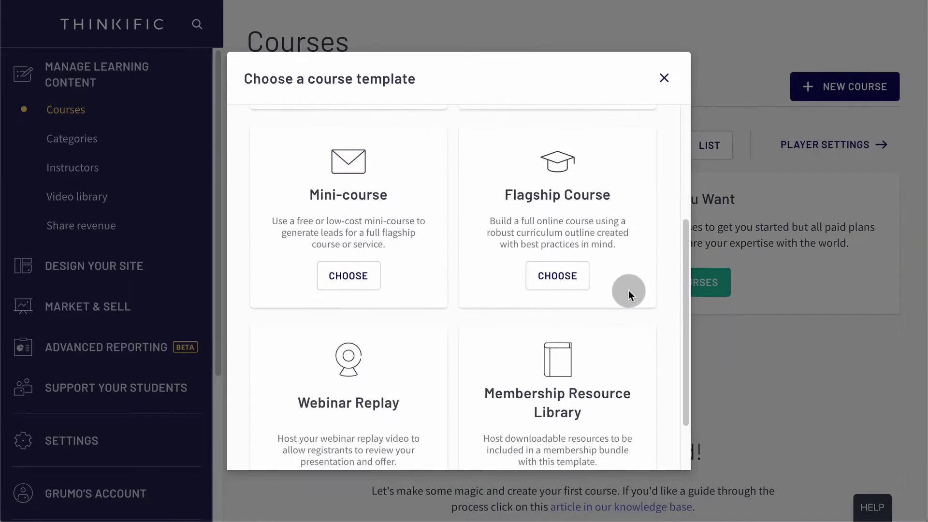
scroll(601, 318, down, 1)
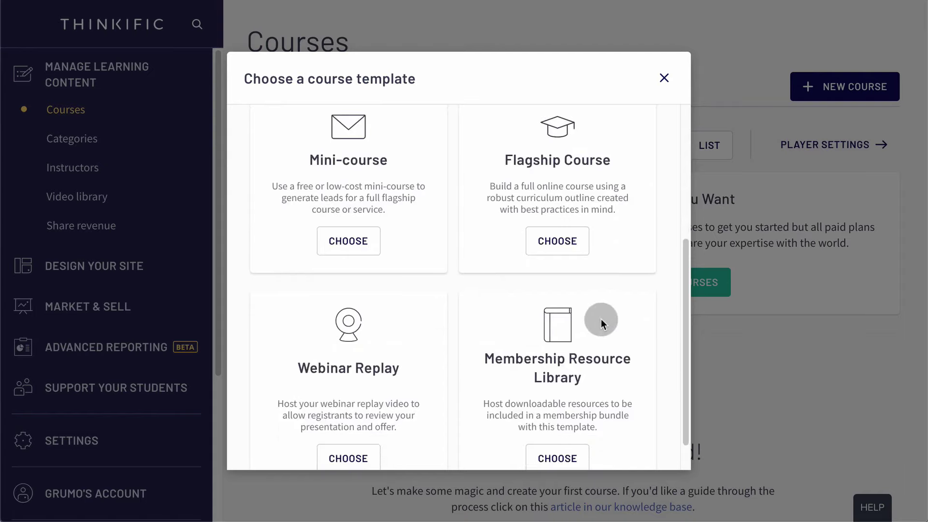
scroll(654, 305, up, 5)
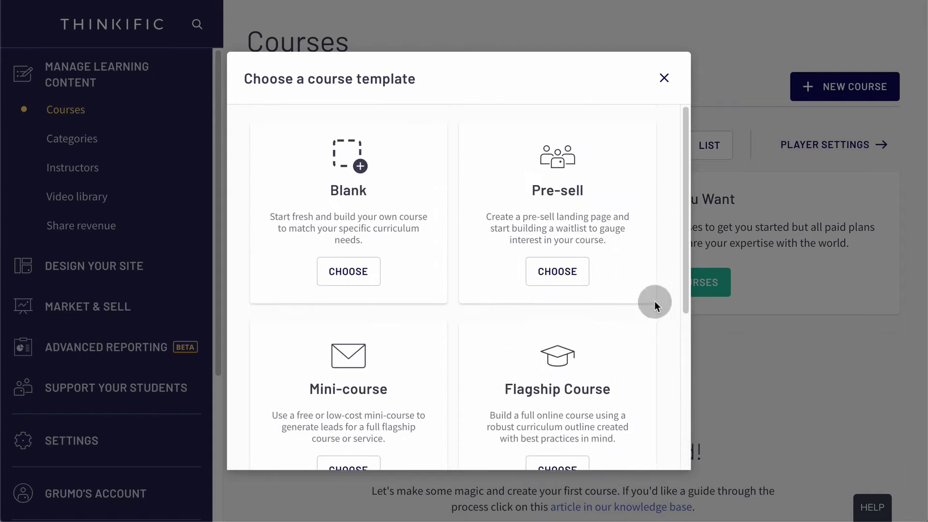
scroll(572, 321, down, 1)
scroll(572, 321, down, 3)
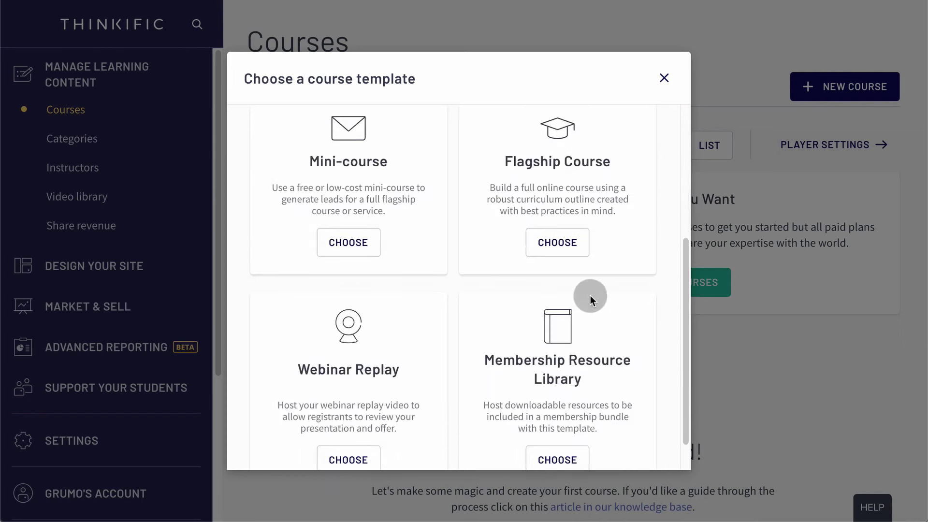
scroll(590, 297, down, 1)
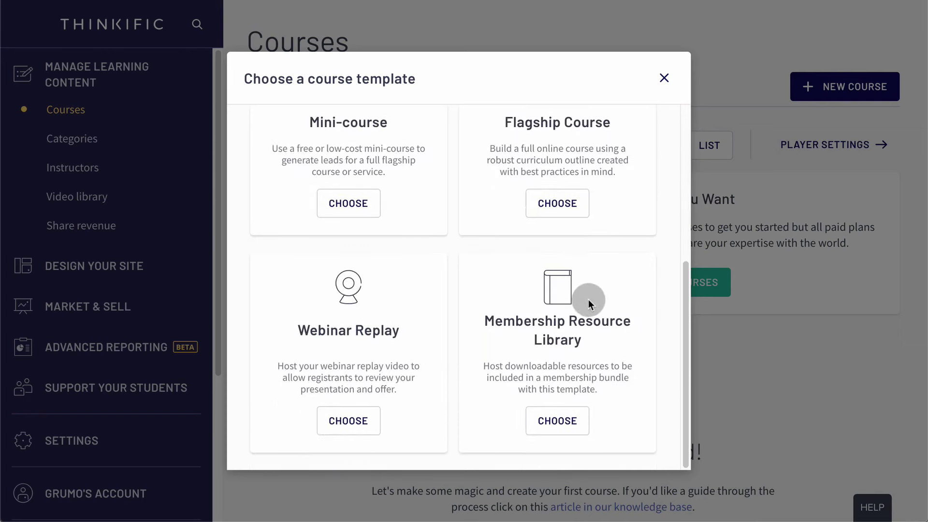
scroll(594, 292, up, 5)
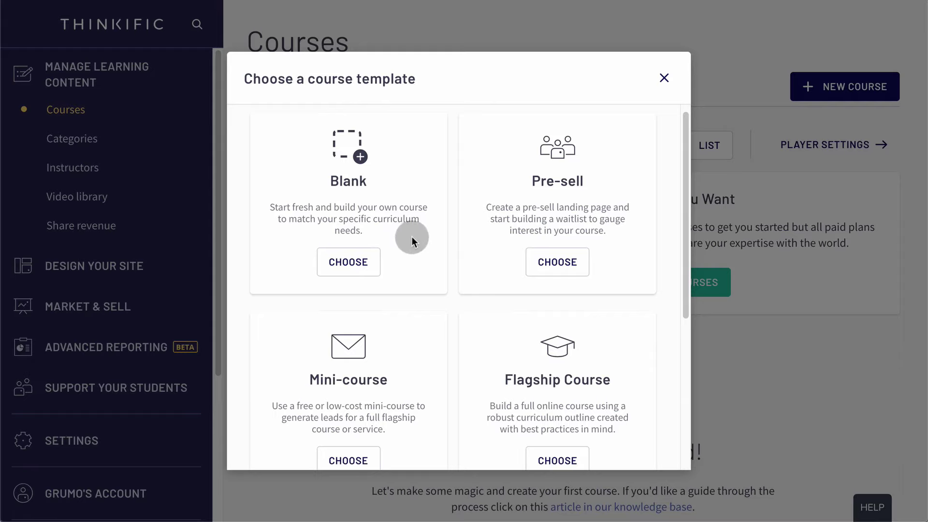
Create a course from the Blank template named "My First Course", and tick the Name Your Course item in the checklist.
click(374, 260)
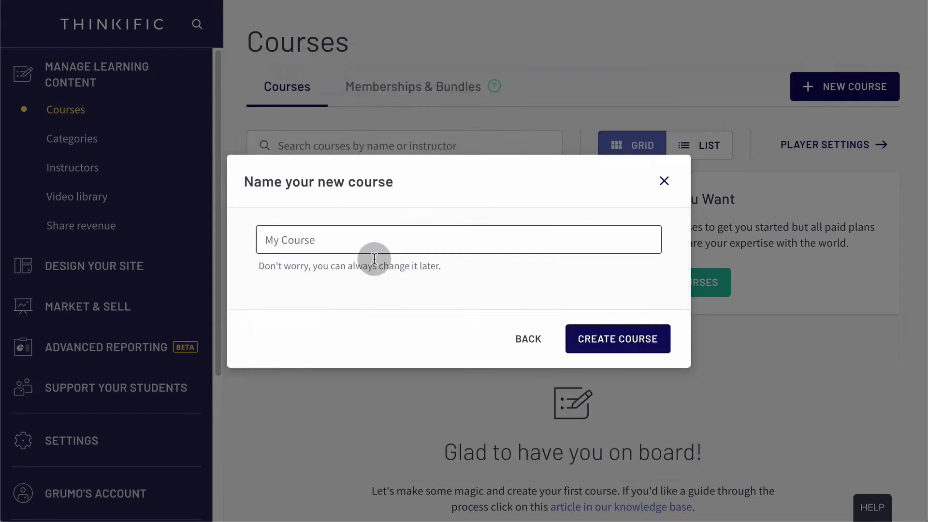
text(My First Course)
click(607, 331)
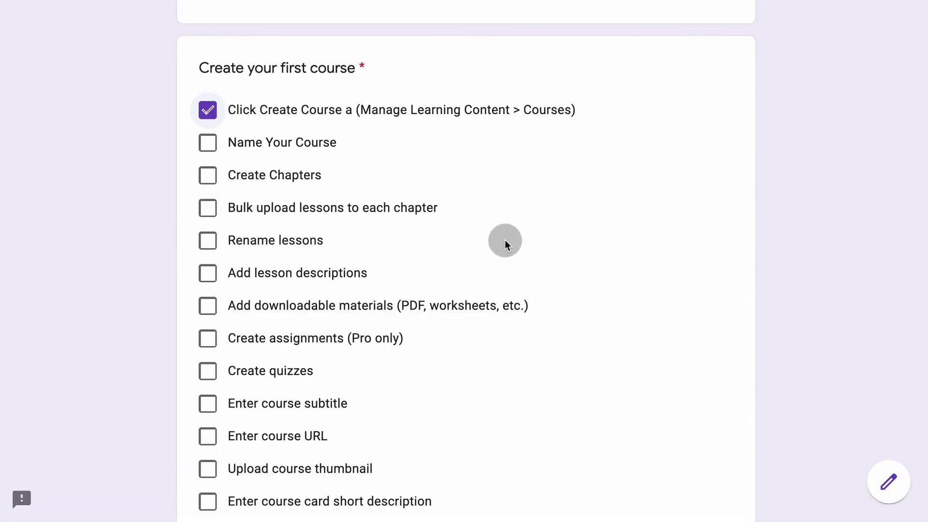
click(208, 141)
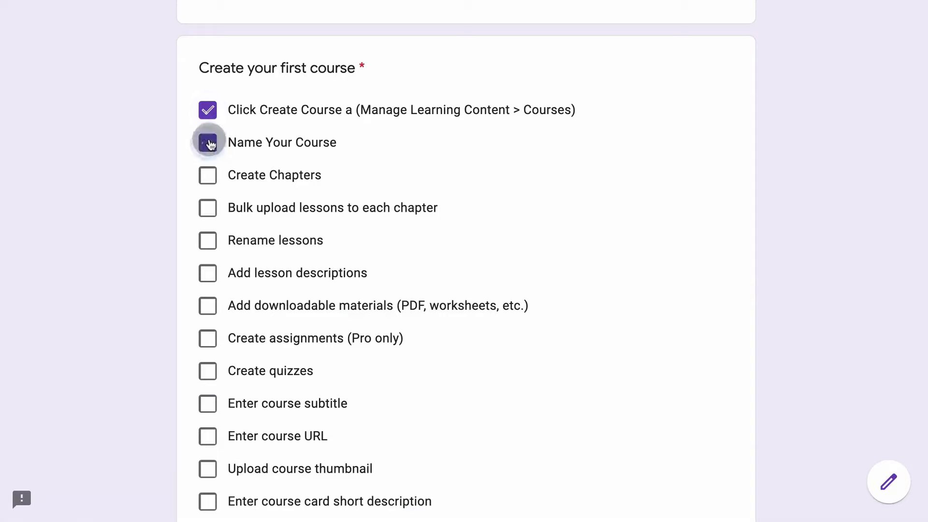
Tick the Create Chapters item in the checklist, and add a chapter titled "Chapter 01" to the course curriculum in Thinkific.
click(212, 183)
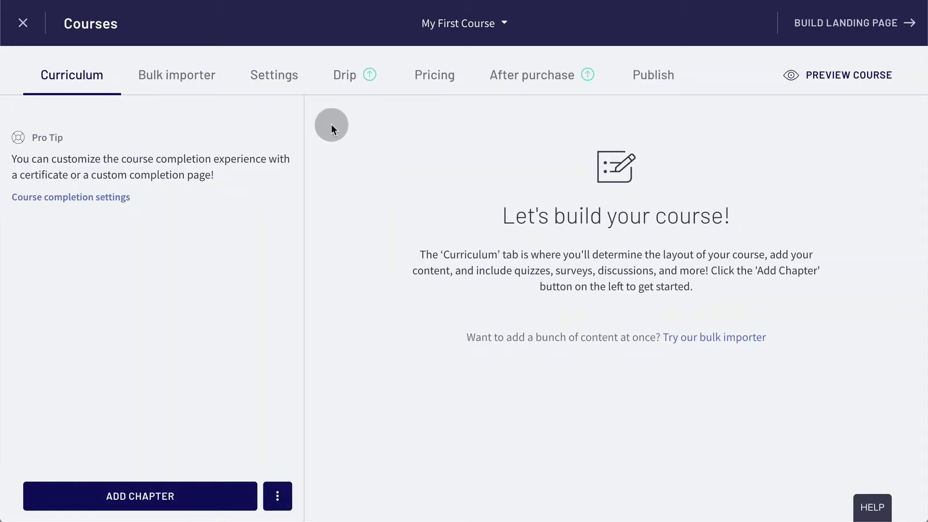
click(145, 496)
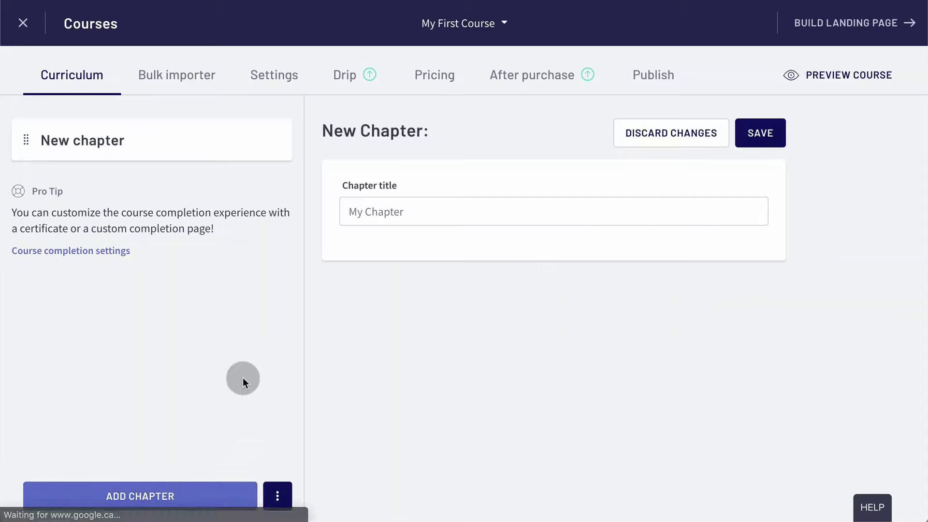
text(Chapter 01)
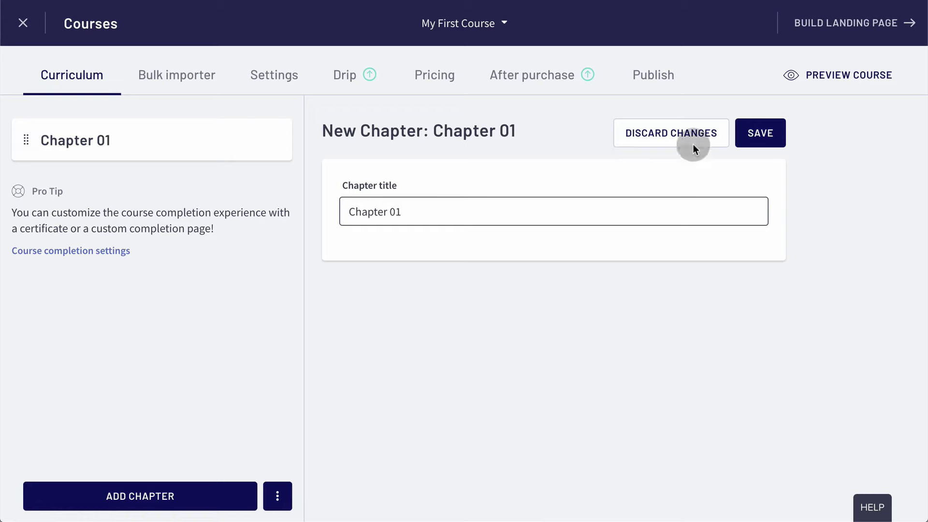
click(761, 133)
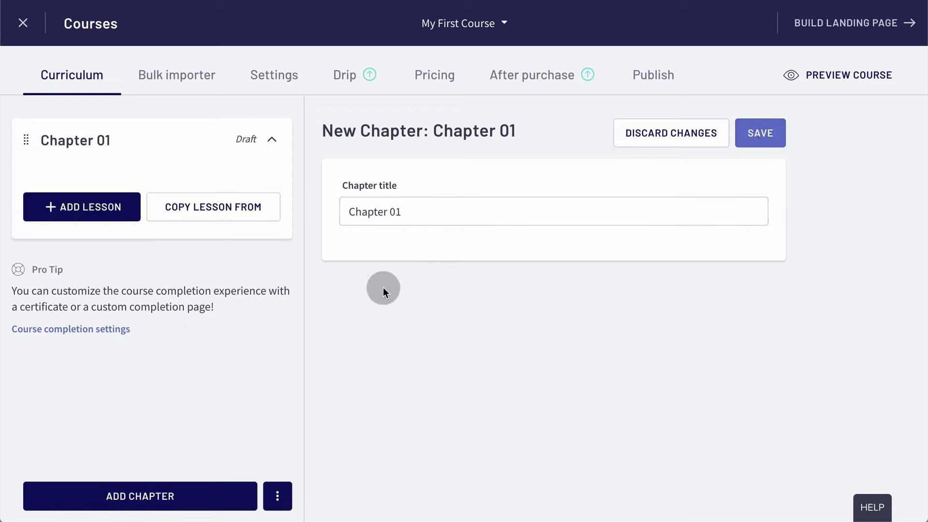
Add a second chapter titled "Chapter 02" to the course curriculum and save it.
click(157, 496)
text(Chapter)
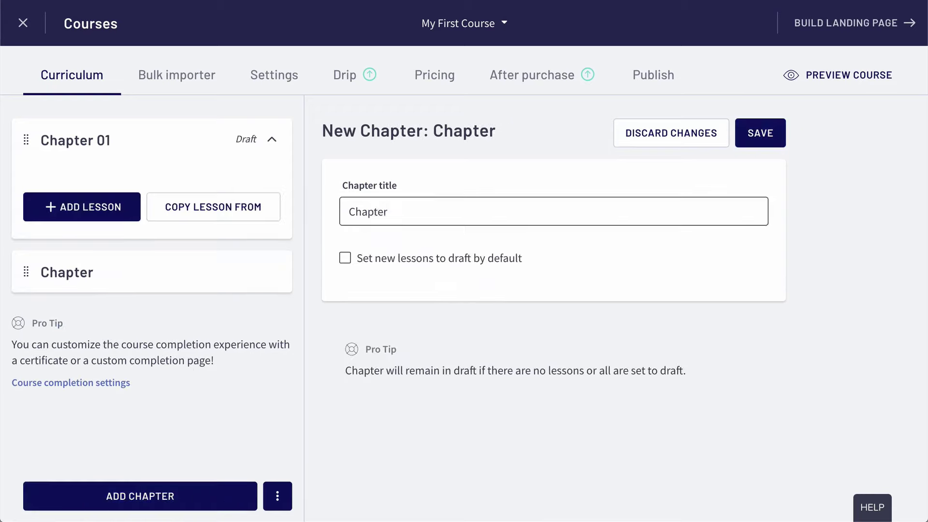
text( 02)
click(772, 145)
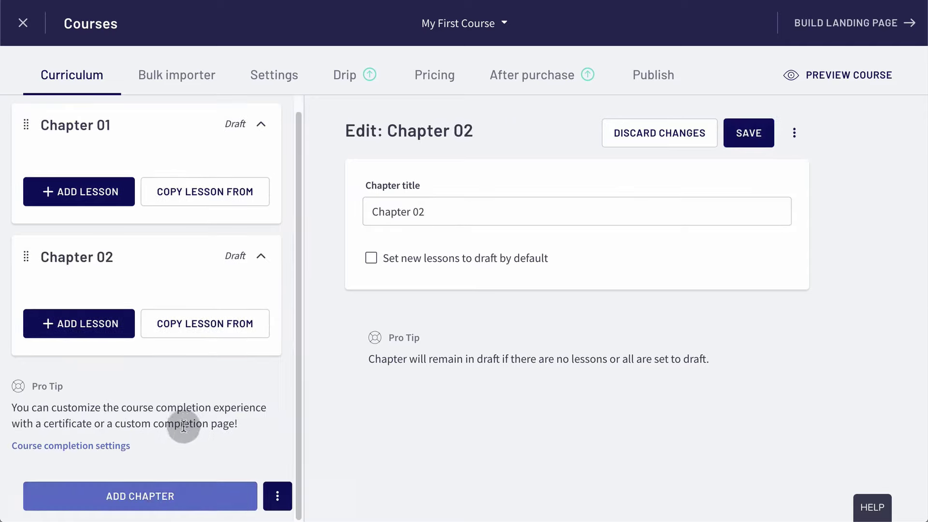
Add a third chapter titled "Chapter 03" to the course curriculum and save it.
click(155, 496)
click(435, 218)
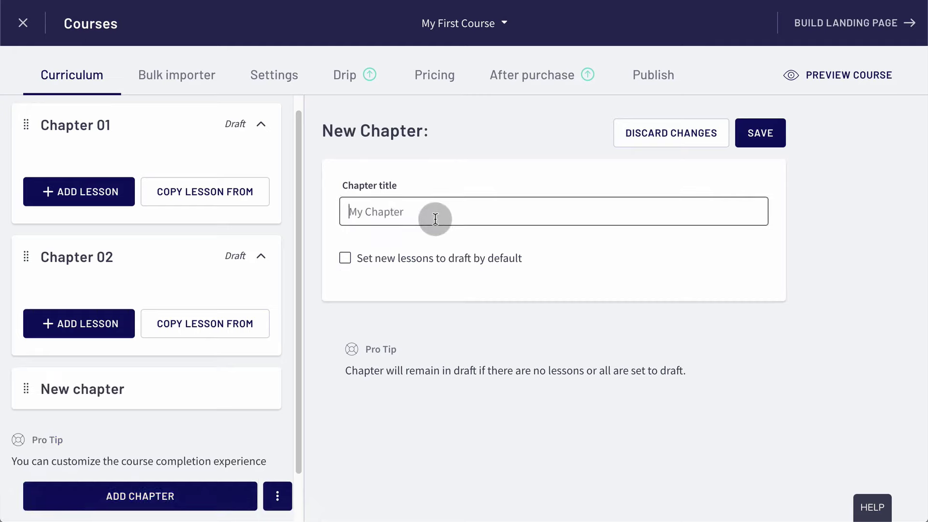
text(Chapter)
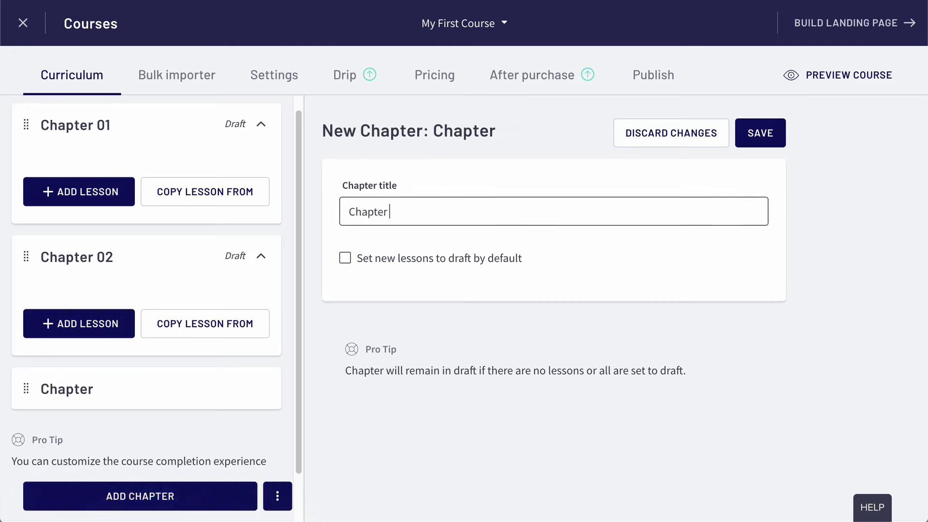
text( 03)
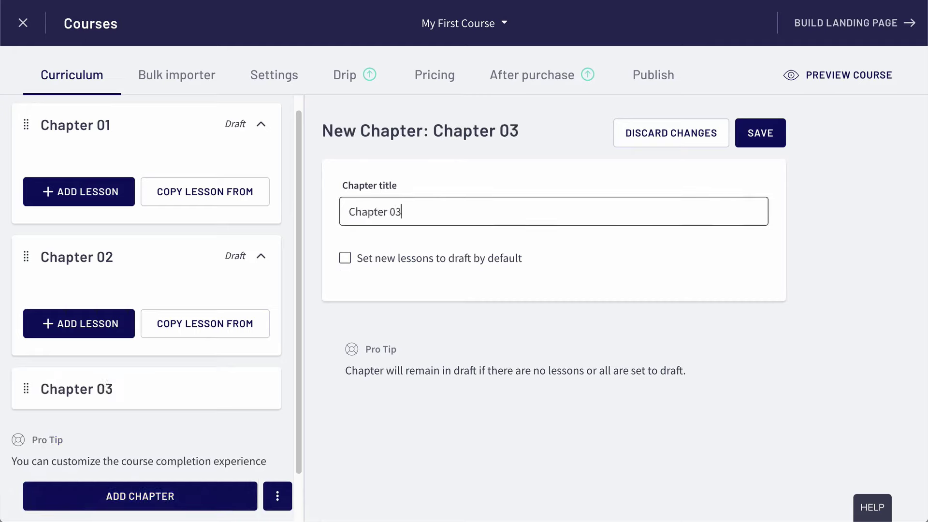
click(771, 133)
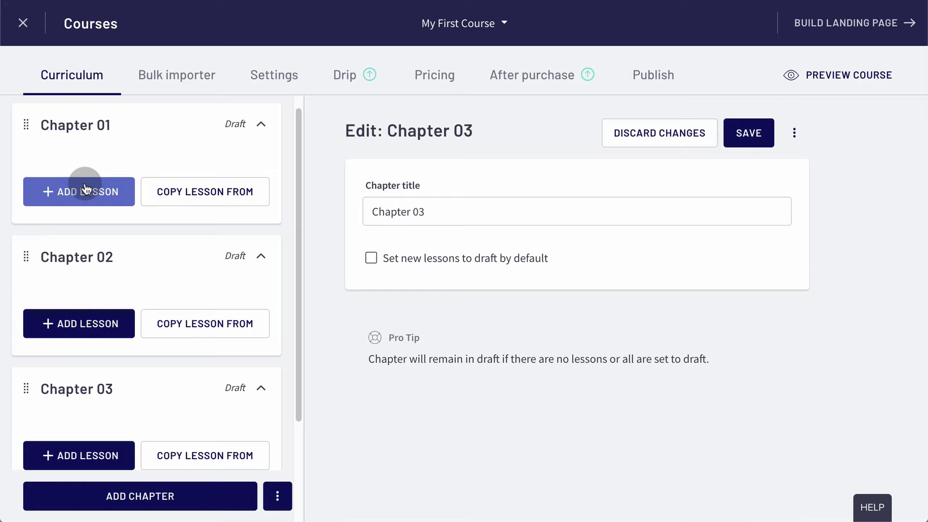
Open the course's bulk importer, and tick the item for bulk uploading lessons to each chapter in the checklist.
click(195, 86)
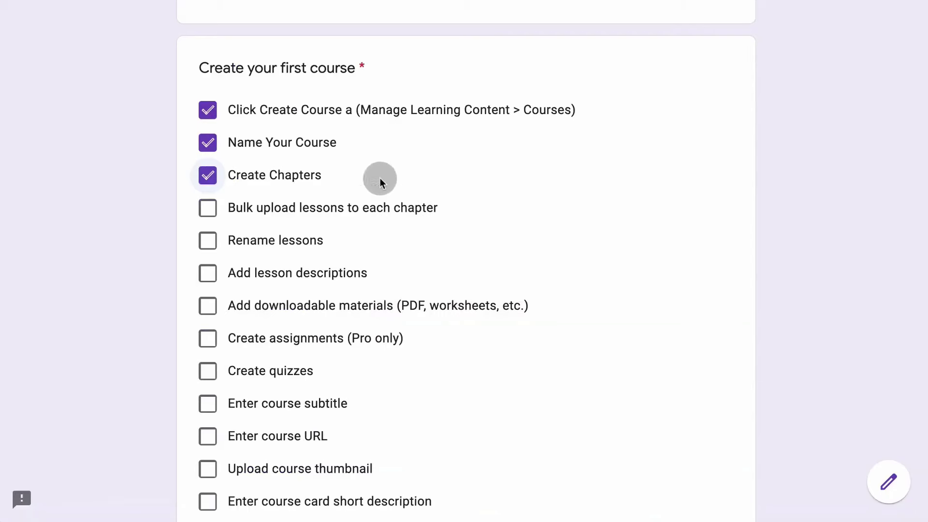
click(207, 208)
Switch to Finder and upload the four MP4 videos from My Course's Chapter 01 folder into Chapter 01 of the Thinkific bulk importer.
key(super+Tab)
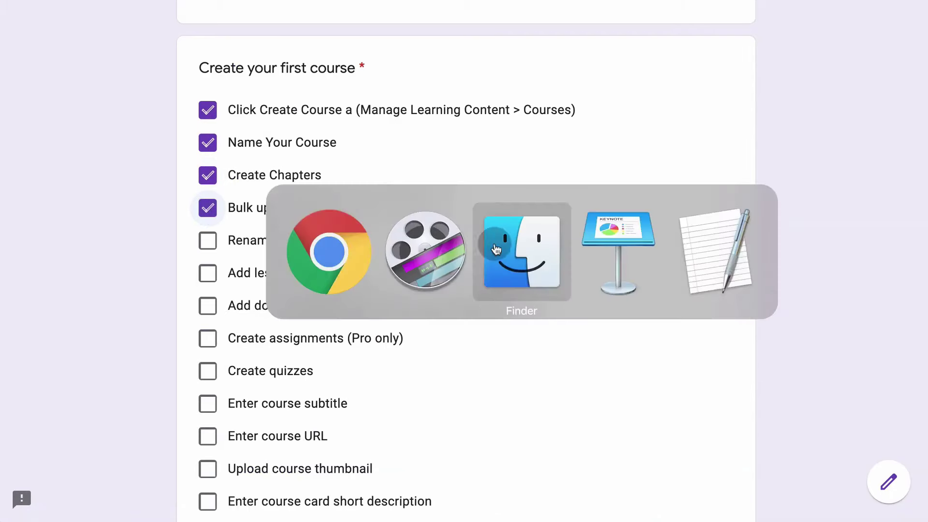
click(518, 252)
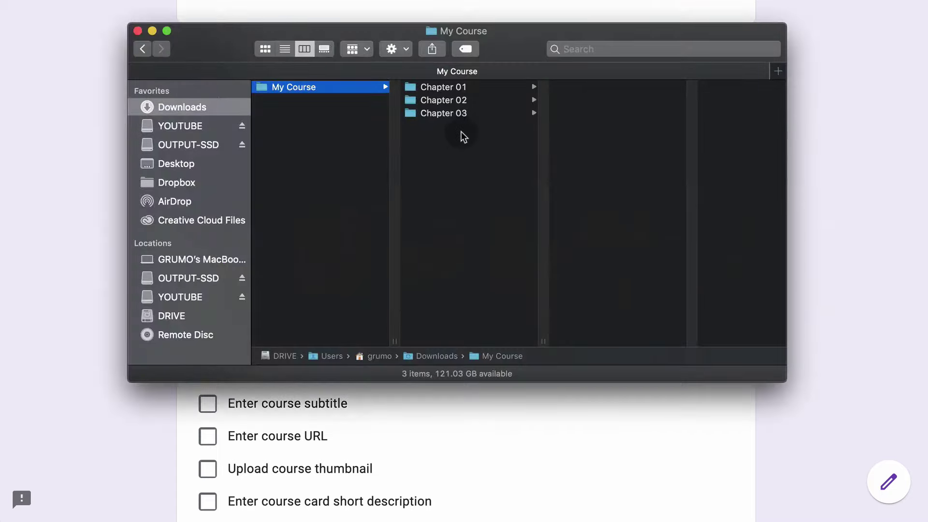
click(459, 88)
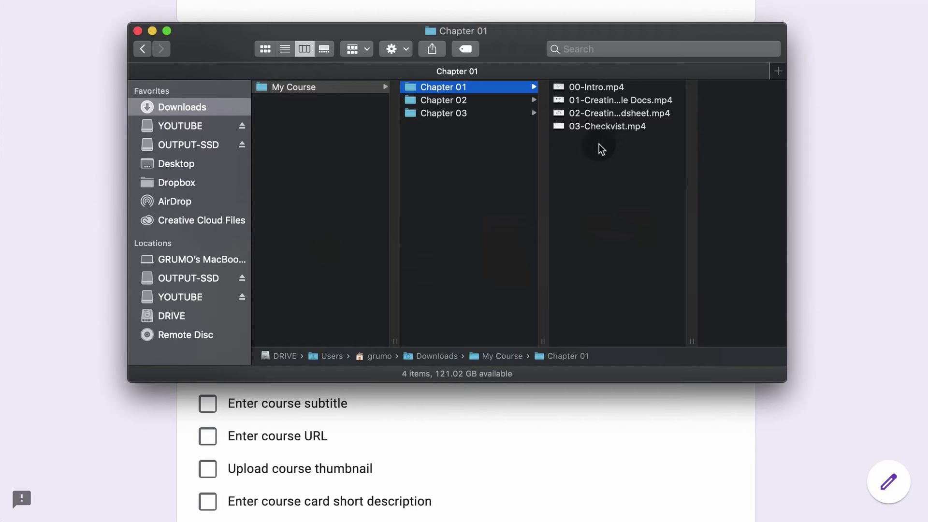
drag(523, 42, 750, 25)
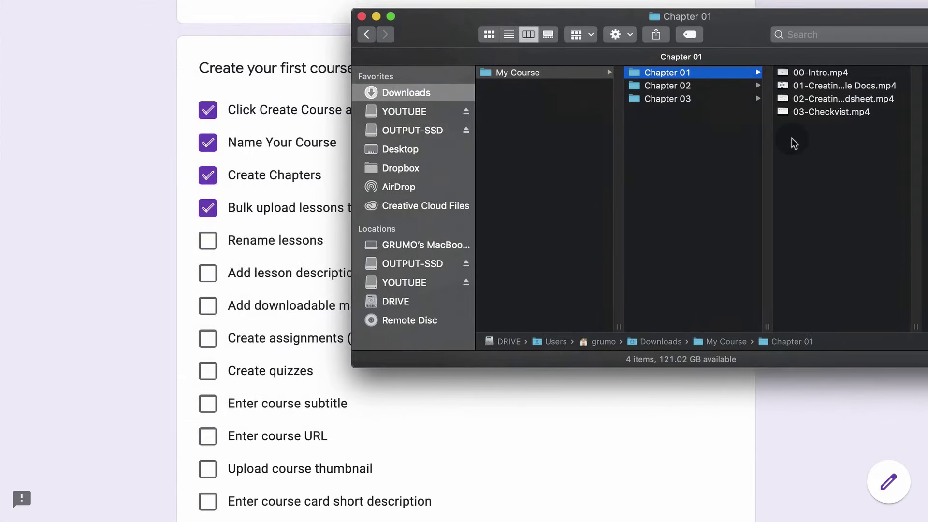
drag(805, 135, 808, 74)
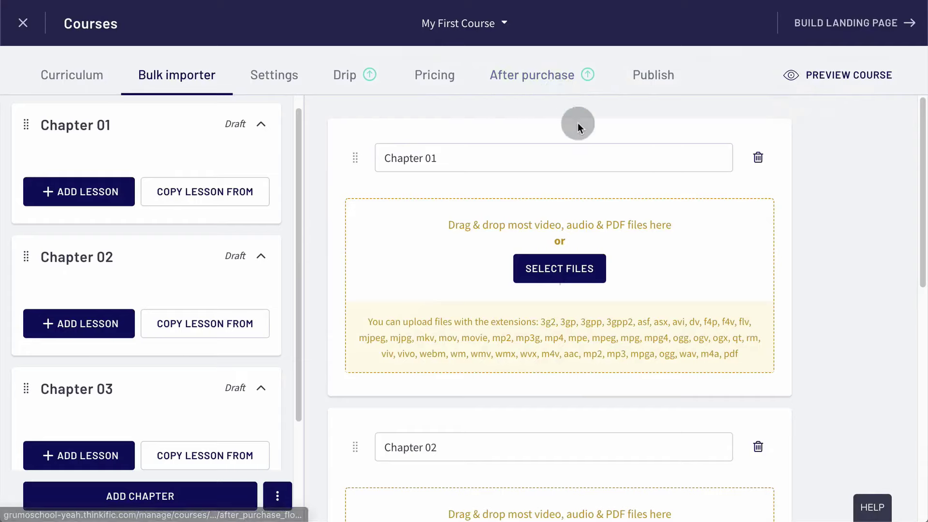
key(super+Tab)
drag(734, 28, 559, 328)
drag(628, 374, 673, 262)
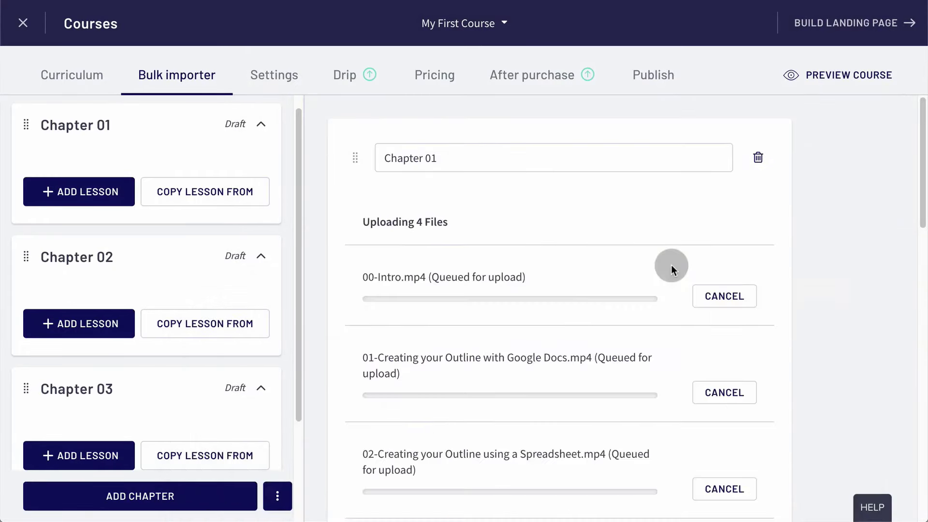
Upload 04-Trello.mp4, 05-Asana.mp4 and 06-Udemy.mp4 from My Course's Chapter 02 folder into Chapter 02 of the bulk importer.
drag(915, 191, 924, 211)
scroll(921, 214, down, 3)
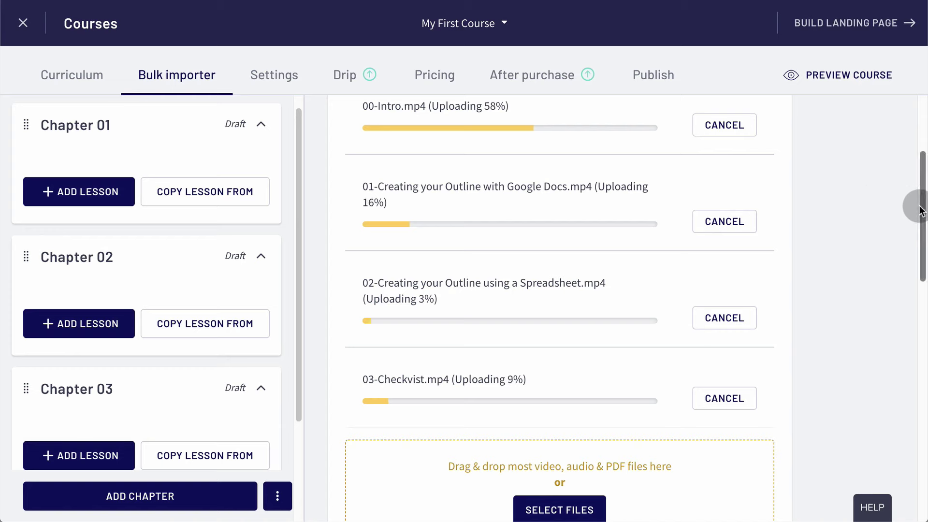
scroll(915, 206, down, 10)
click(577, 280)
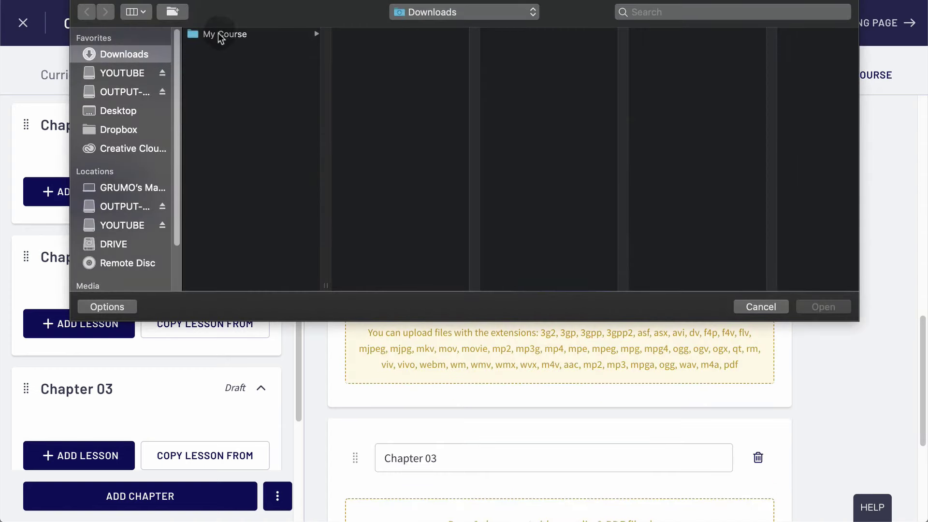
click(220, 34)
click(382, 47)
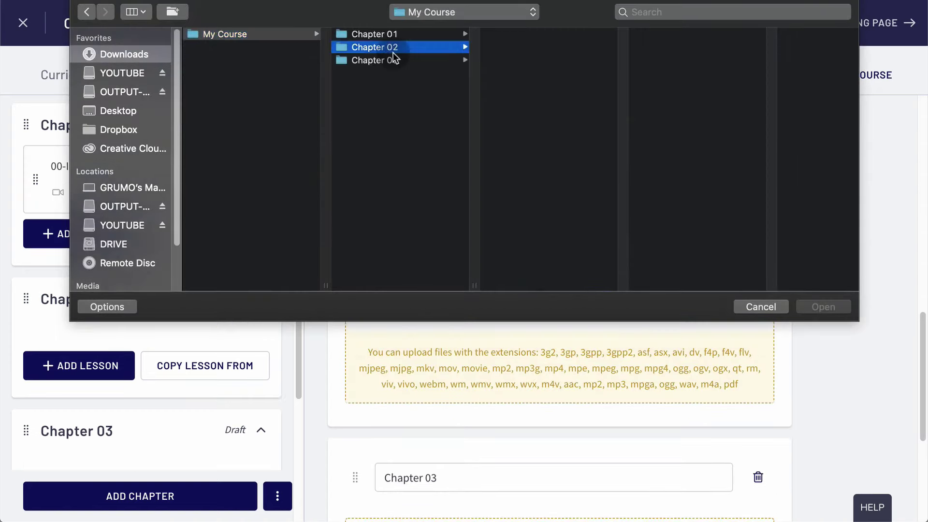
drag(511, 106, 537, 37)
click(817, 307)
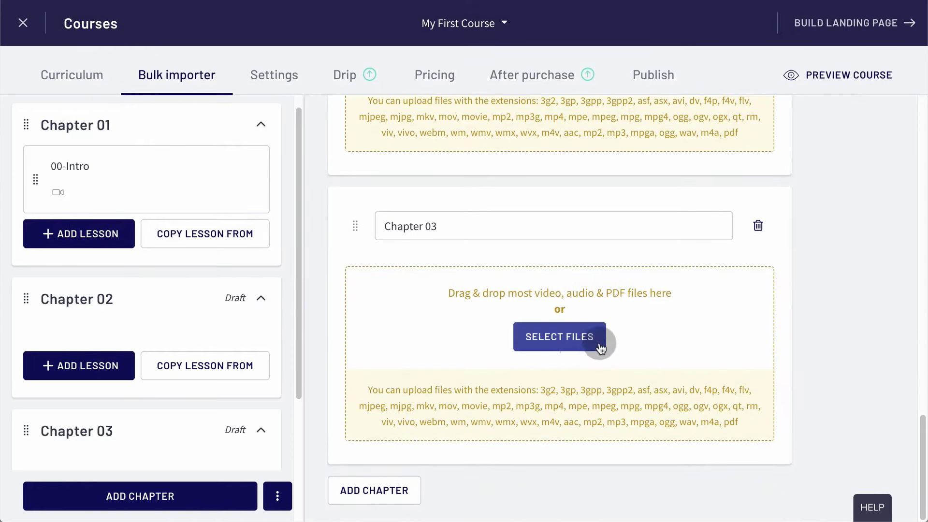
Upload the four MP4 videos, 07-Thinkific to 10-Finder, from My Course's Chapter 03 folder into Chapter 03.
click(593, 342)
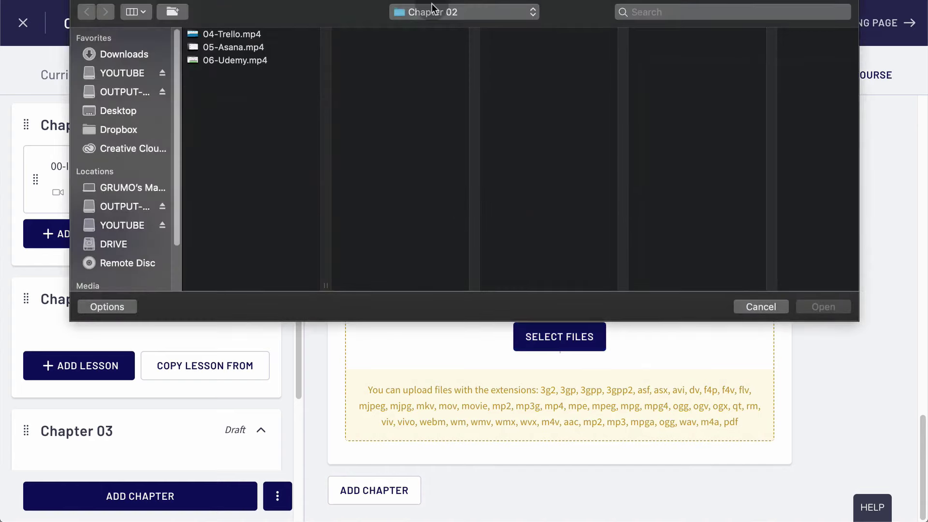
click(464, 12)
click(267, 79)
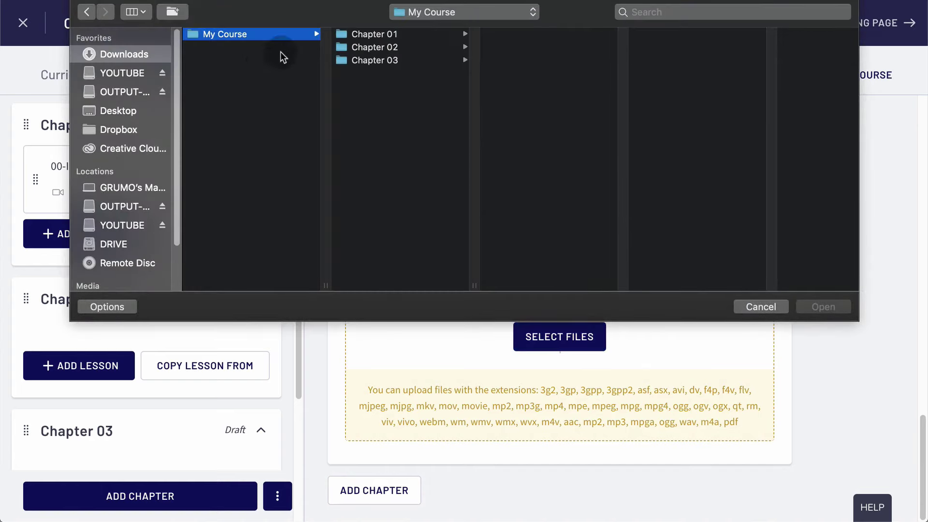
click(385, 60)
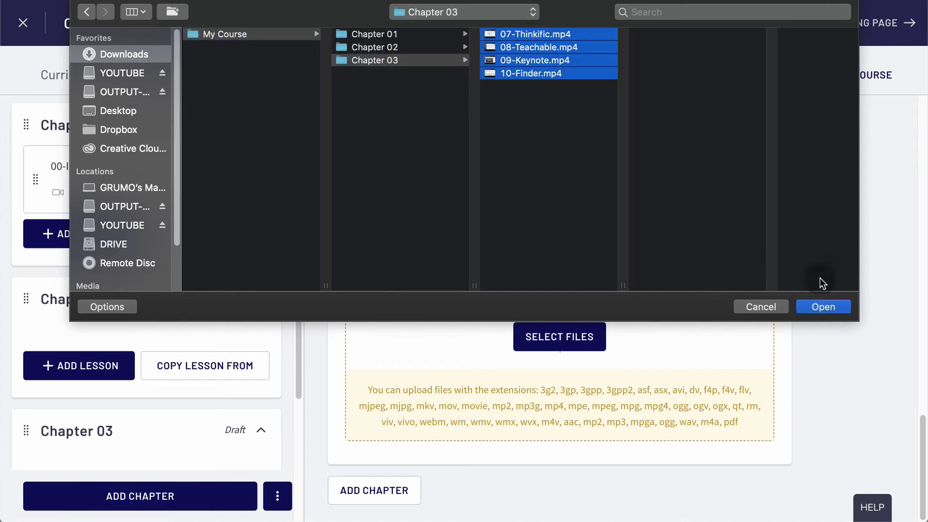
click(827, 307)
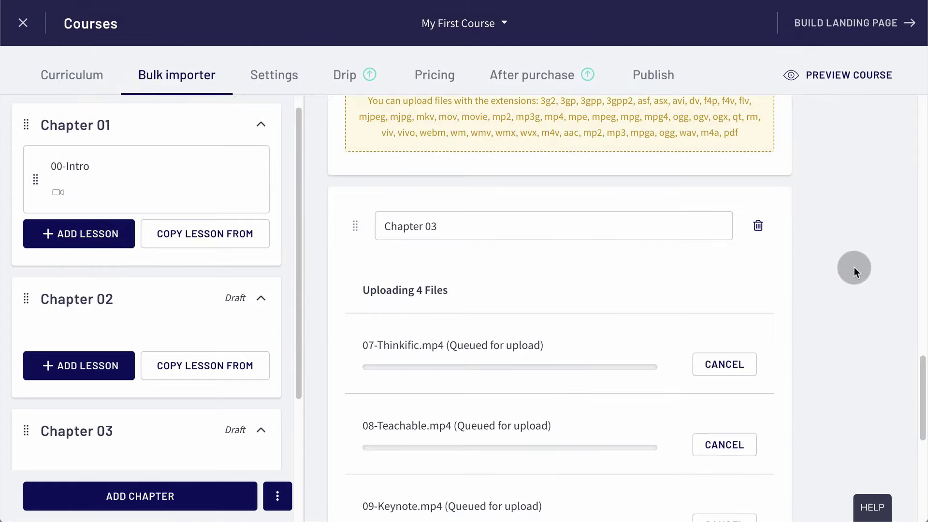
Open the title of Chapter 01's 00-Intro lesson for editing in the curriculum, and tick "Rename lessons" in the checklist.
scroll(853, 267, up, 12)
scroll(857, 268, up, 10)
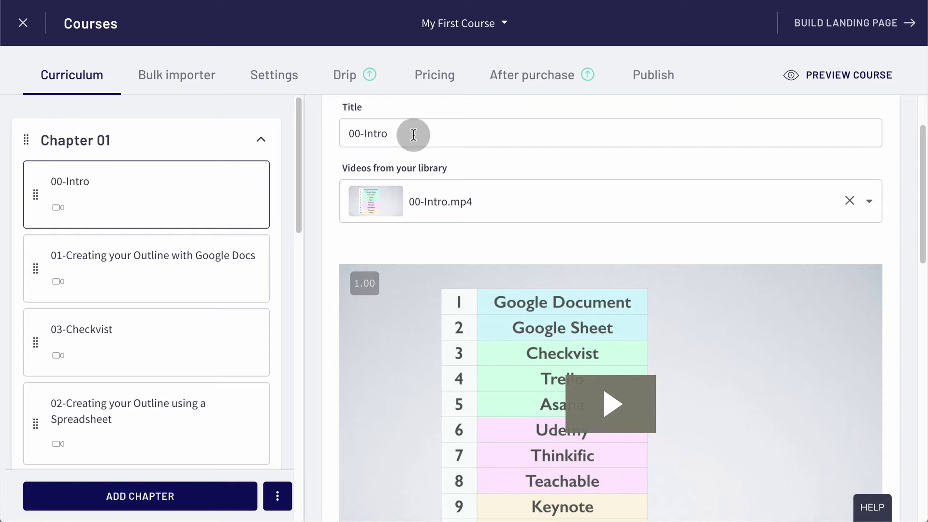
scroll(195, 209, down, 2)
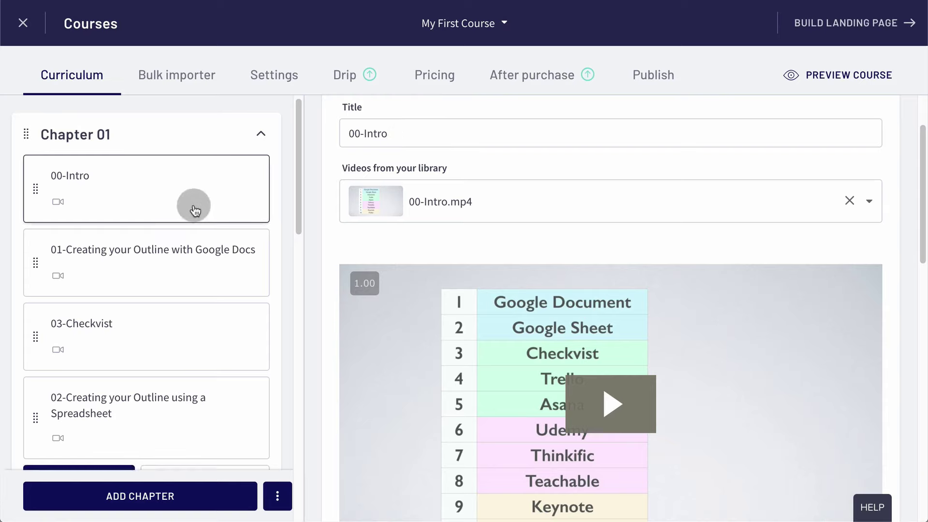
scroll(200, 212, up, 2)
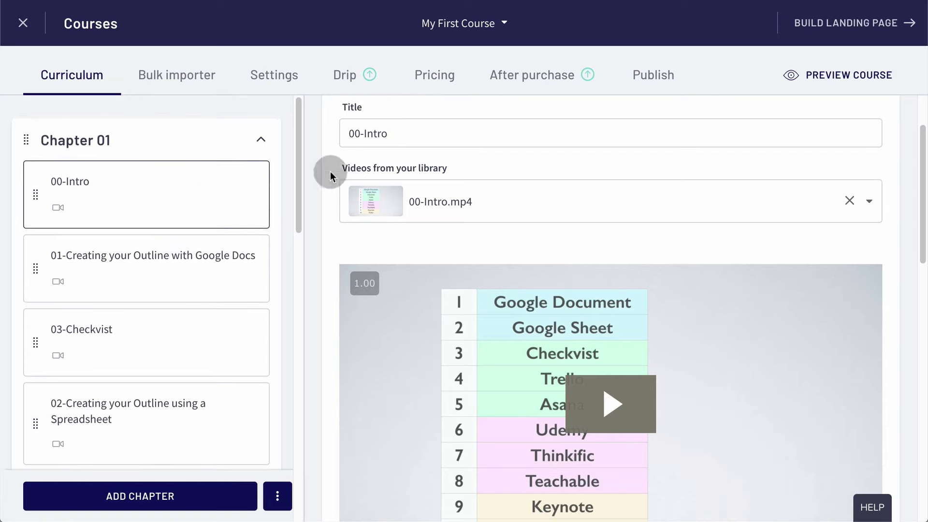
click(416, 131)
scroll(452, 132, up, 2)
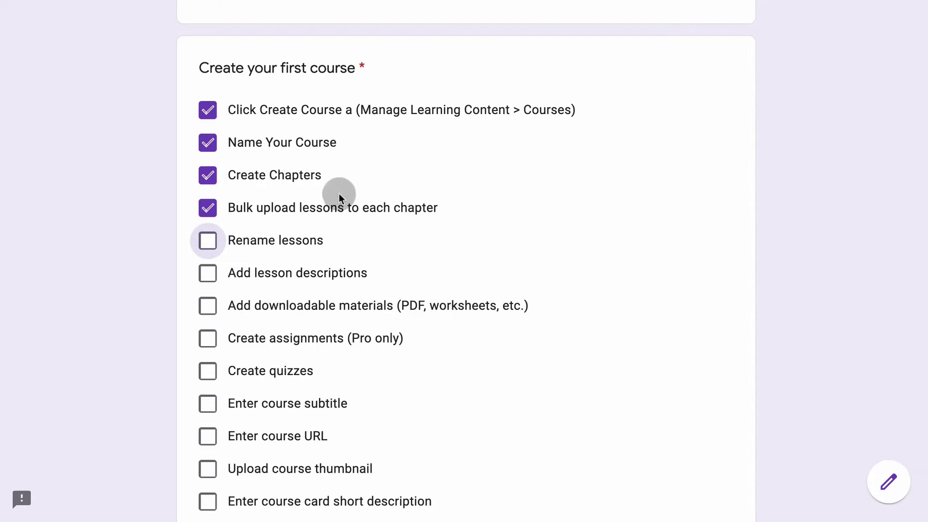
click(209, 242)
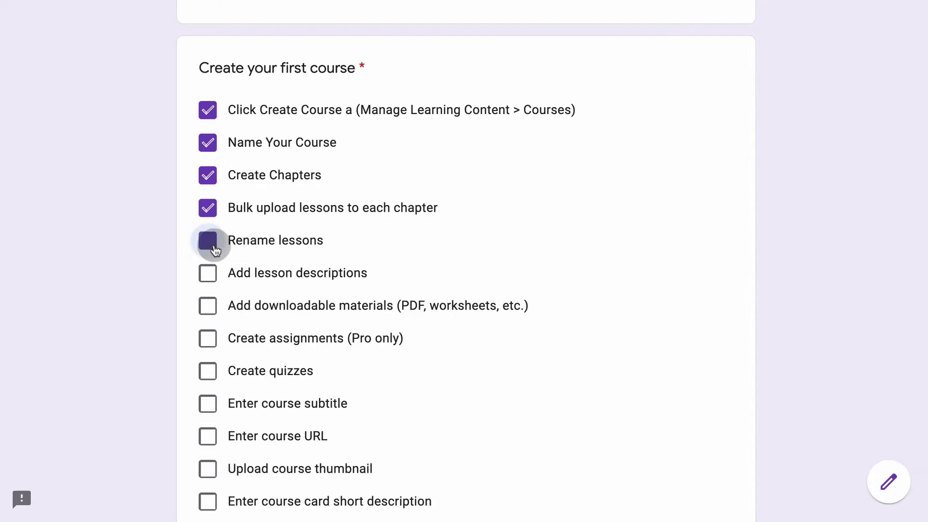
Tick "Add lesson descriptions" in the checklist, and open the optional text editor of the 00-Intro lesson.
click(208, 275)
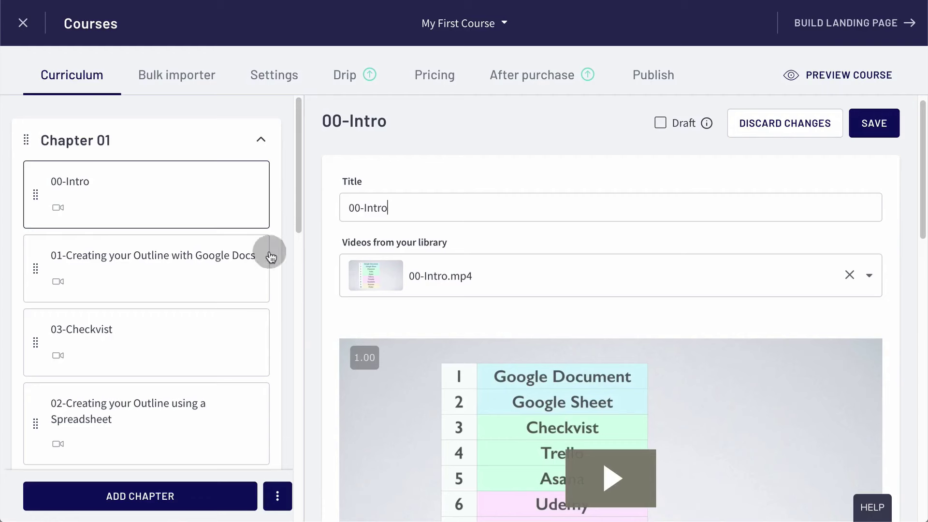
scroll(510, 208, down, 9)
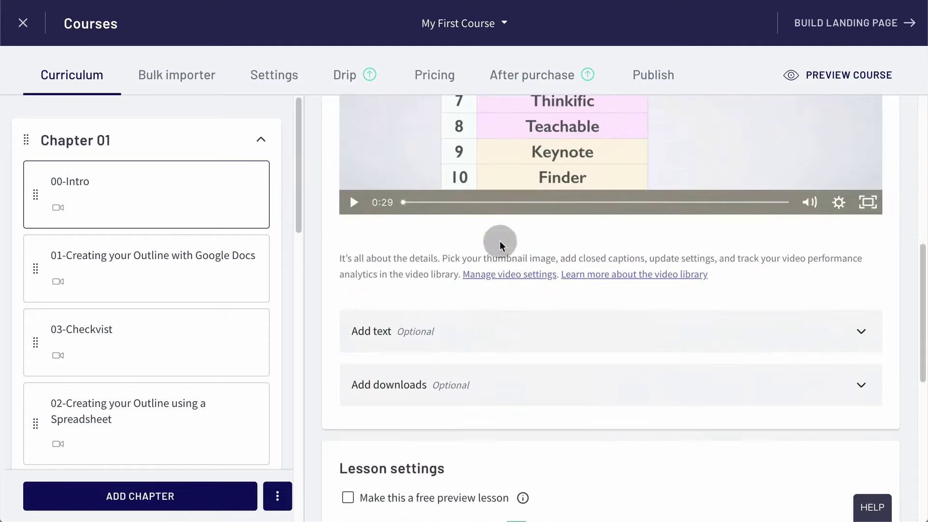
click(456, 328)
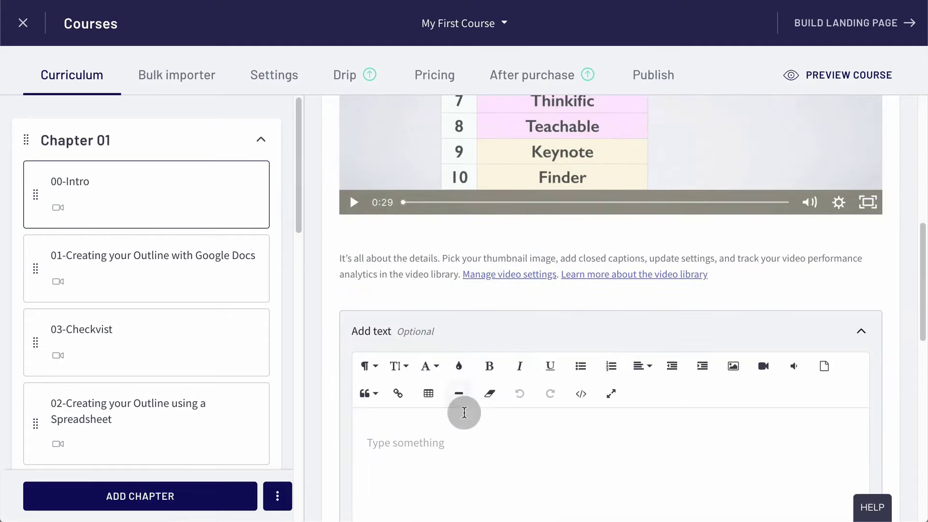
scroll(460, 416, down, 1)
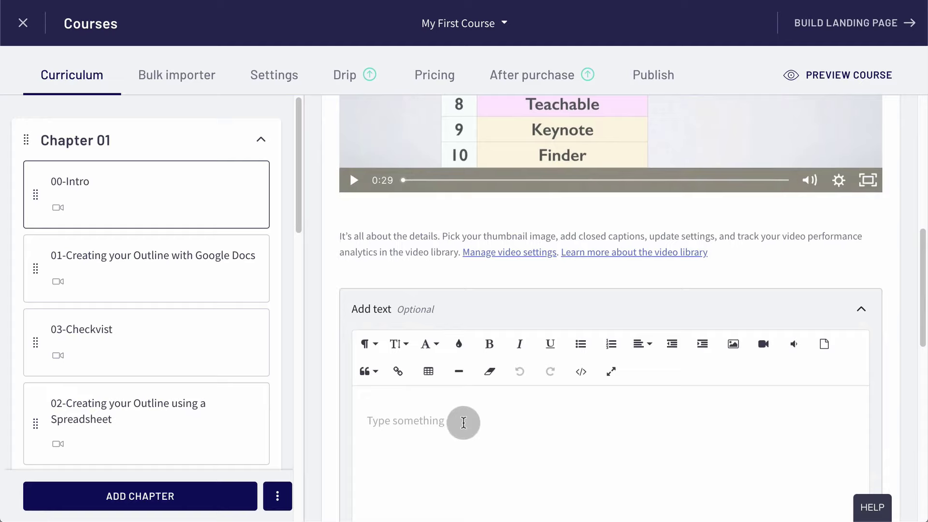
scroll(466, 418, down, 1)
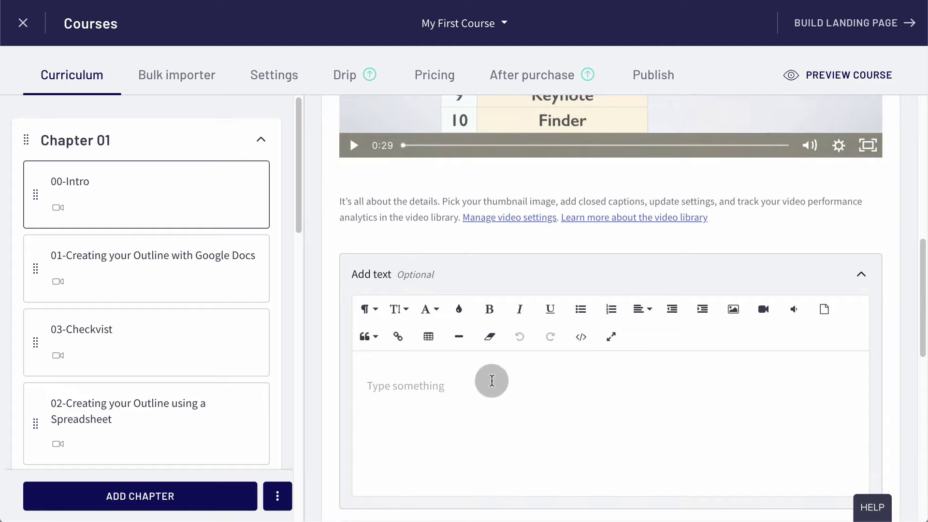
scroll(492, 380, down, 1)
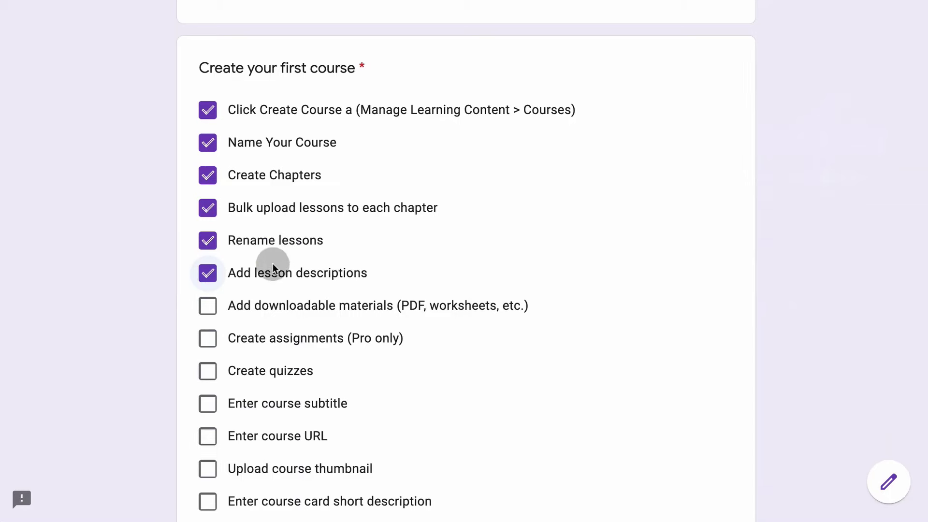
Tick "Add downloadable materials" in the checklist, and attach "Lecture Quality - Checklist.pdf" from Downloads to the 00-Intro lesson's downloads.
click(214, 309)
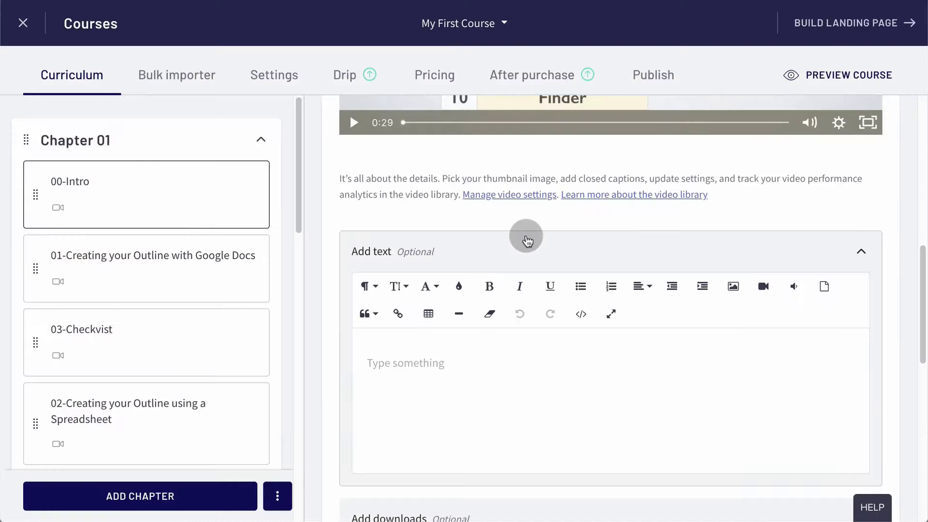
scroll(527, 237, down, 8)
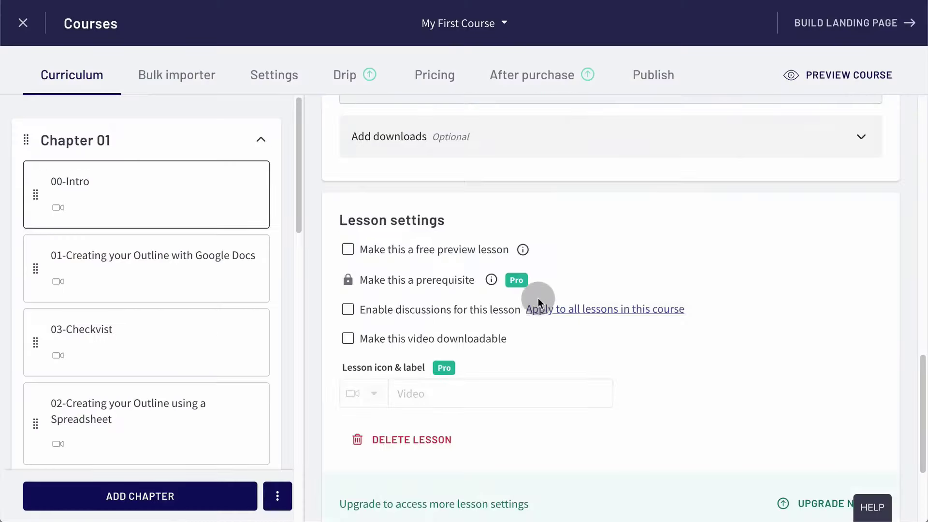
click(860, 137)
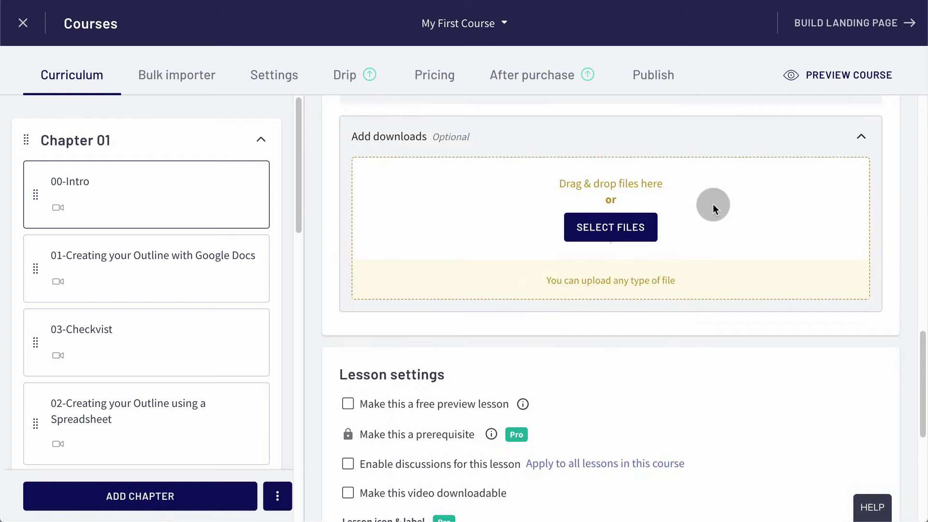
click(645, 216)
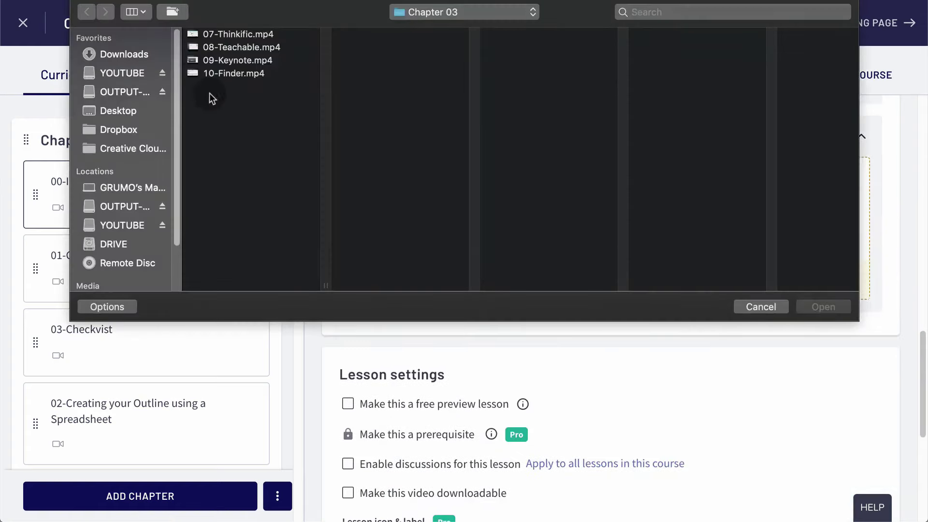
click(124, 54)
click(249, 34)
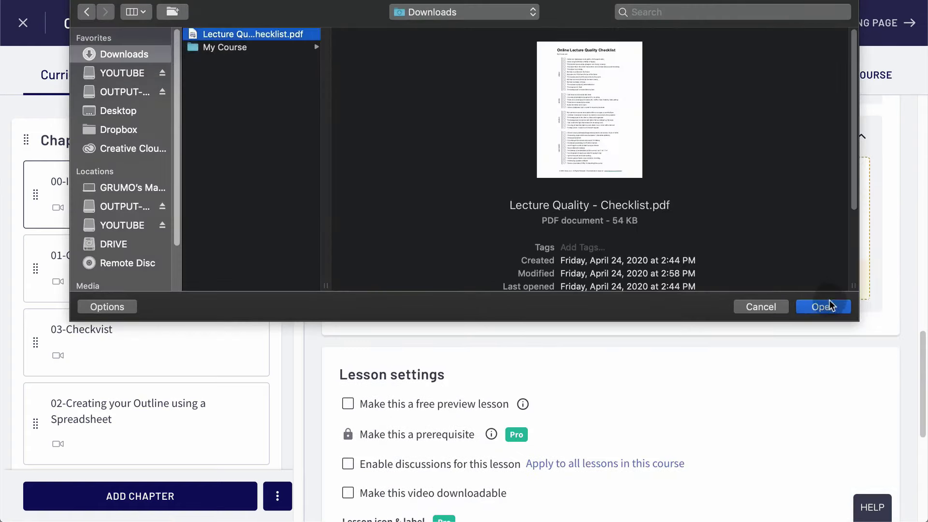
click(825, 307)
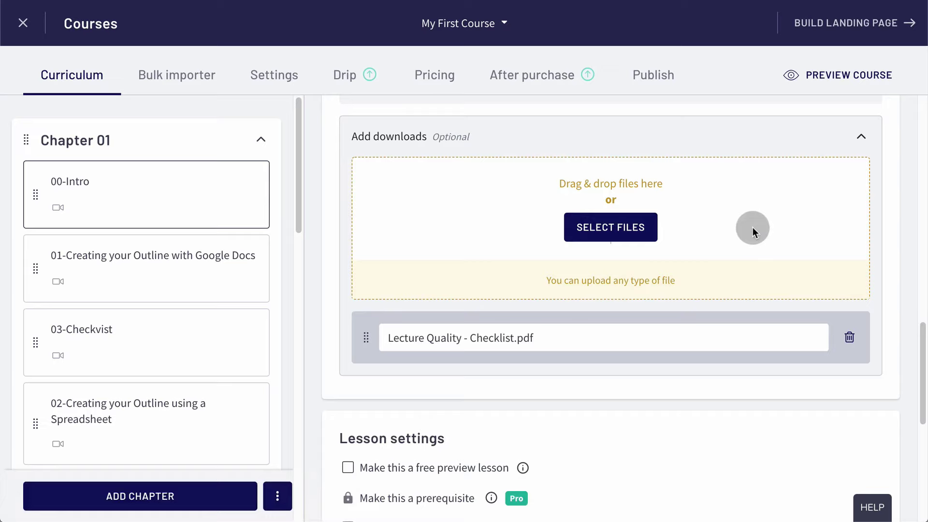
Save the 00-Intro lesson and review its text and download sections.
scroll(754, 226, up, 10)
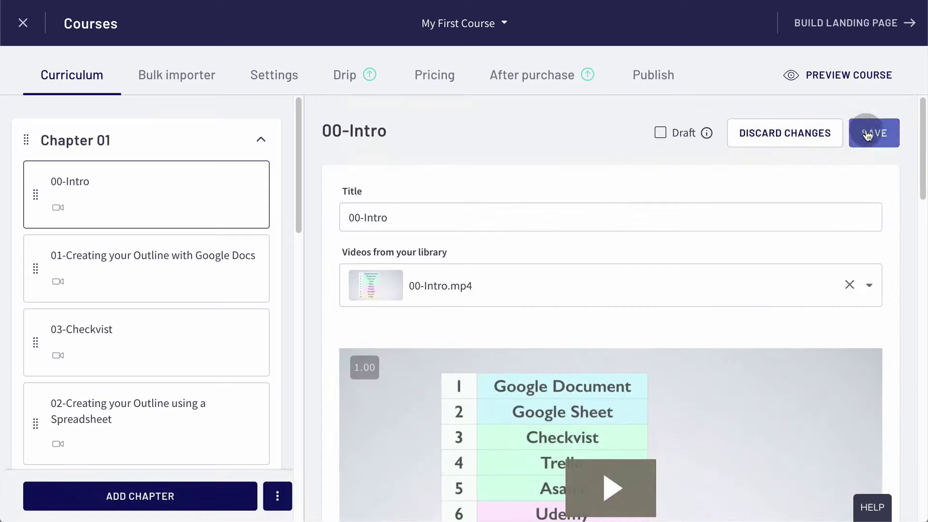
click(868, 136)
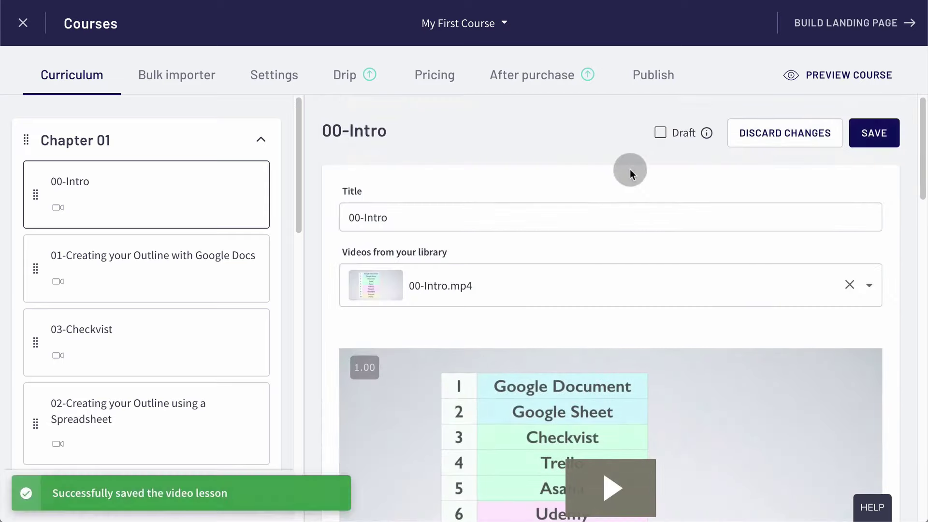
scroll(630, 193, down, 5)
scroll(631, 246, down, 10)
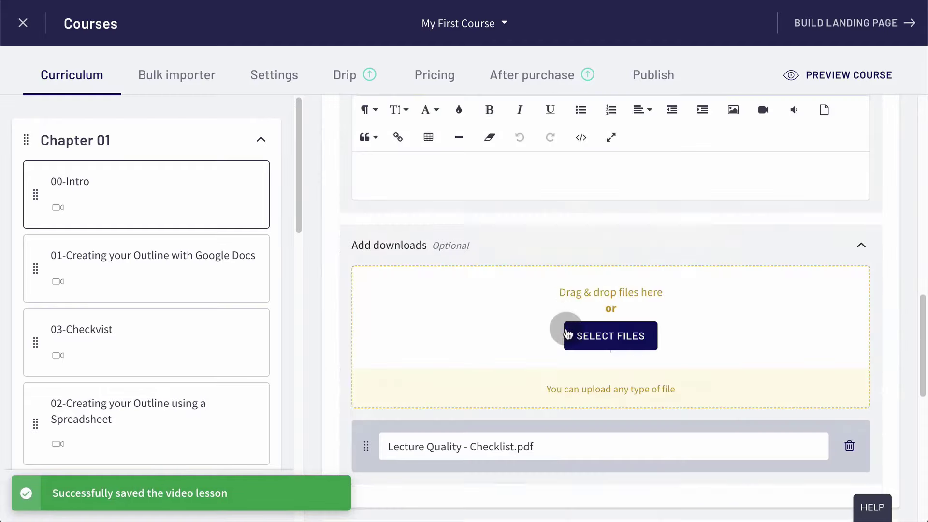
scroll(546, 261, down, 3)
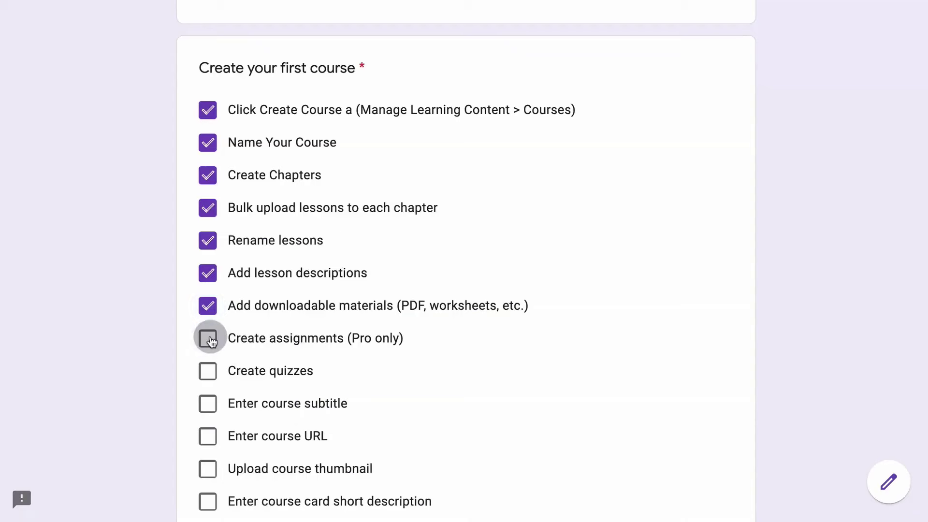
Tick "Create assignments (Pro only)" and "Create quizzes" in the course checklist.
click(209, 338)
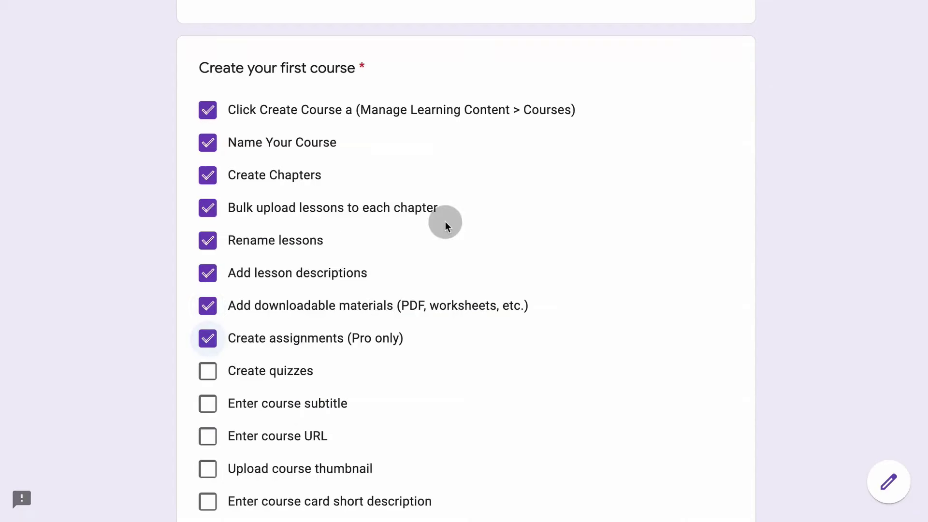
click(207, 371)
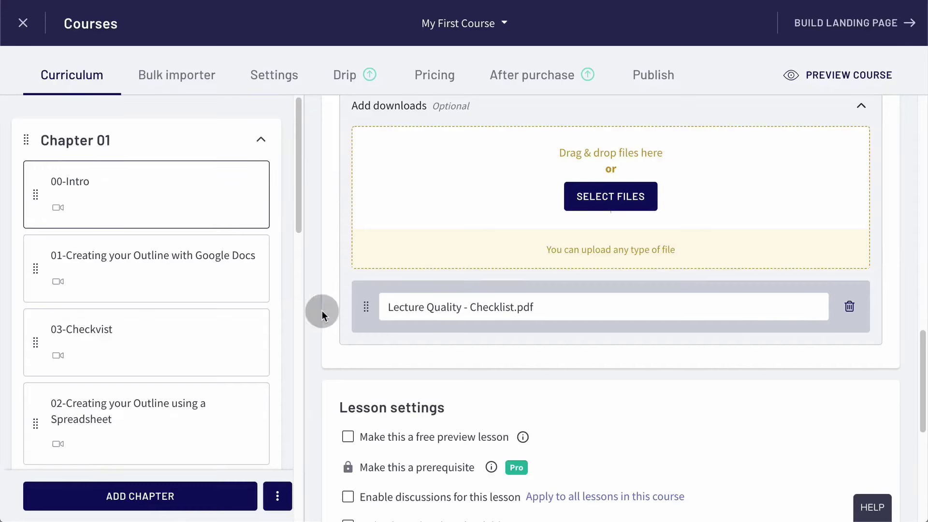
Add a quiz lesson at the end of Chapter 01 and look through its question's answer choices.
scroll(305, 227, down, 1)
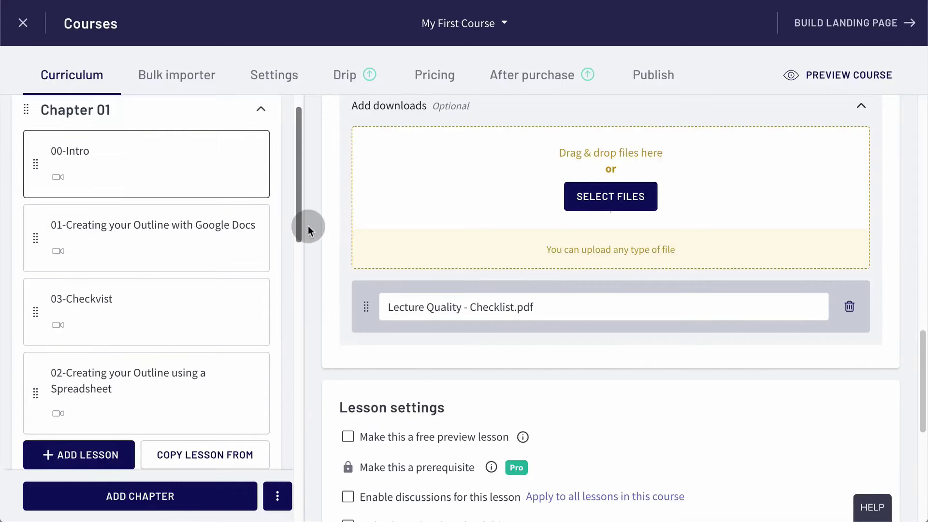
drag(301, 226, 306, 277)
click(79, 312)
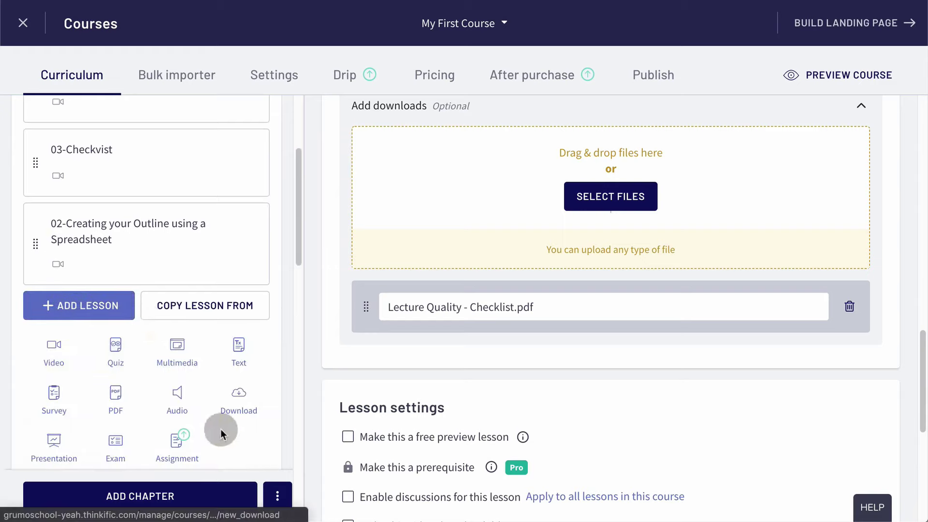
click(123, 364)
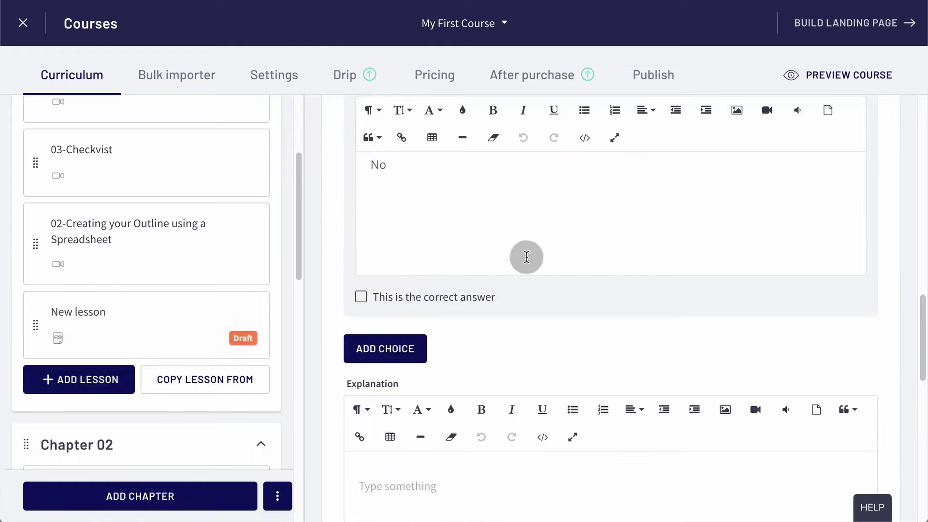
scroll(530, 258, up, 2)
scroll(529, 259, up, 5)
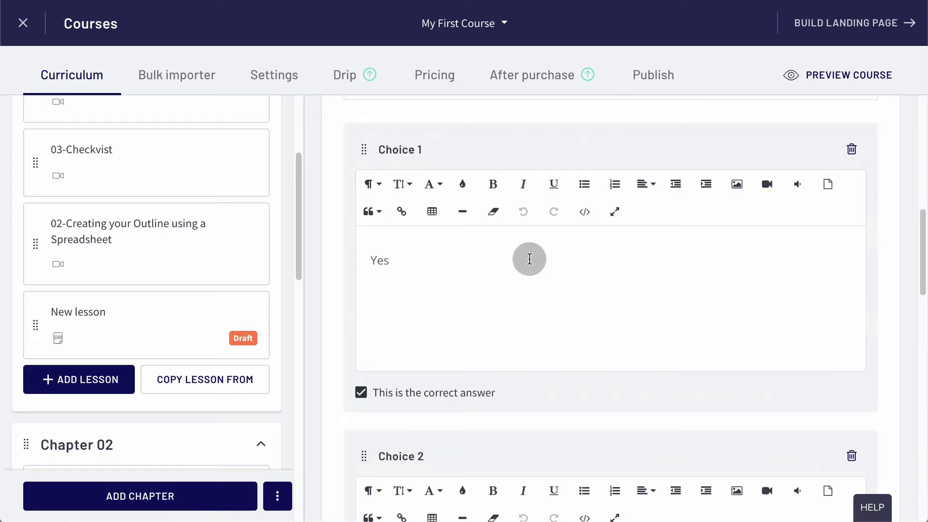
Review the new quiz question's type, question text and answer choices.
scroll(529, 258, up, 5)
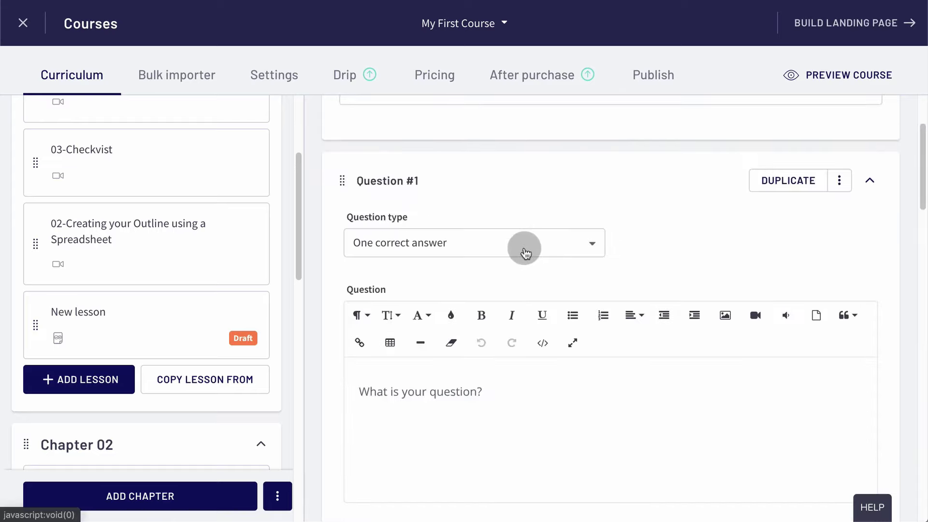
scroll(529, 249, down, 1)
scroll(535, 247, down, 10)
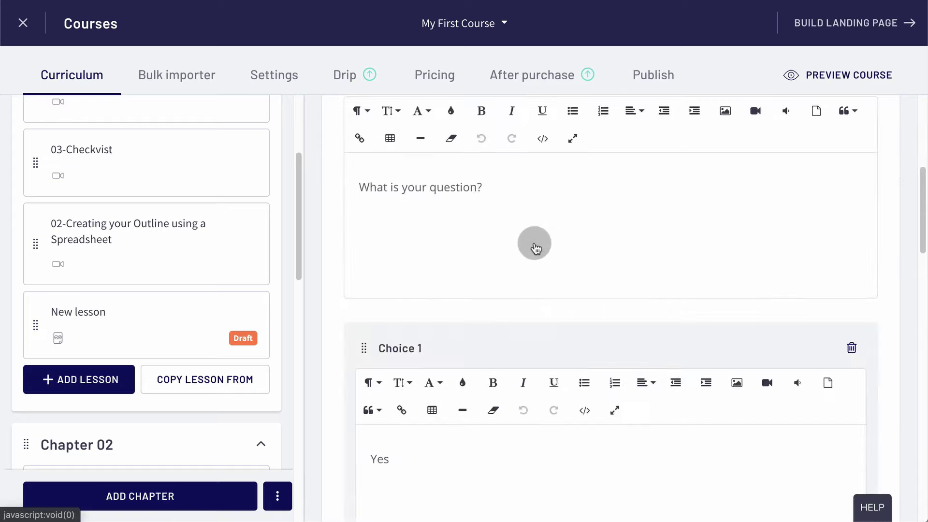
scroll(535, 242, down, 9)
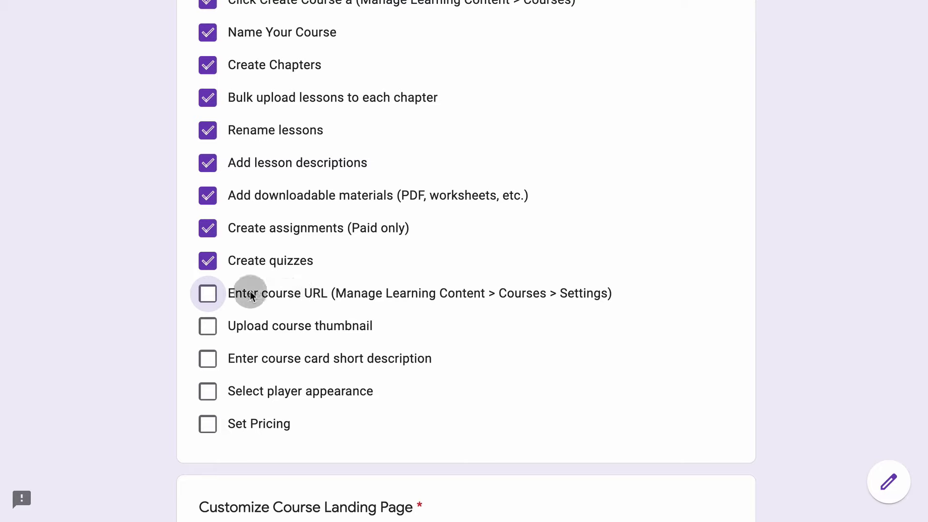
Tick "Enter course URL" in the checklist, and select the course URL text in the course's basic settings.
click(209, 295)
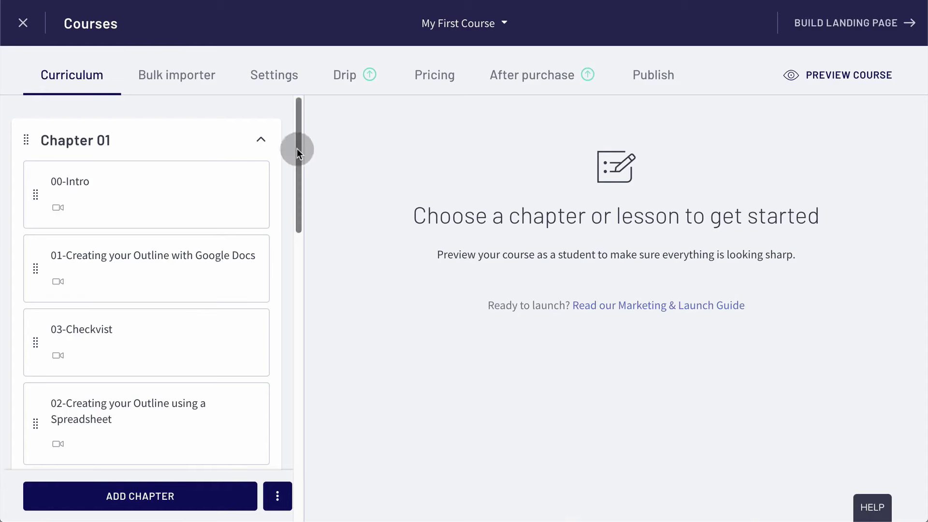
click(276, 76)
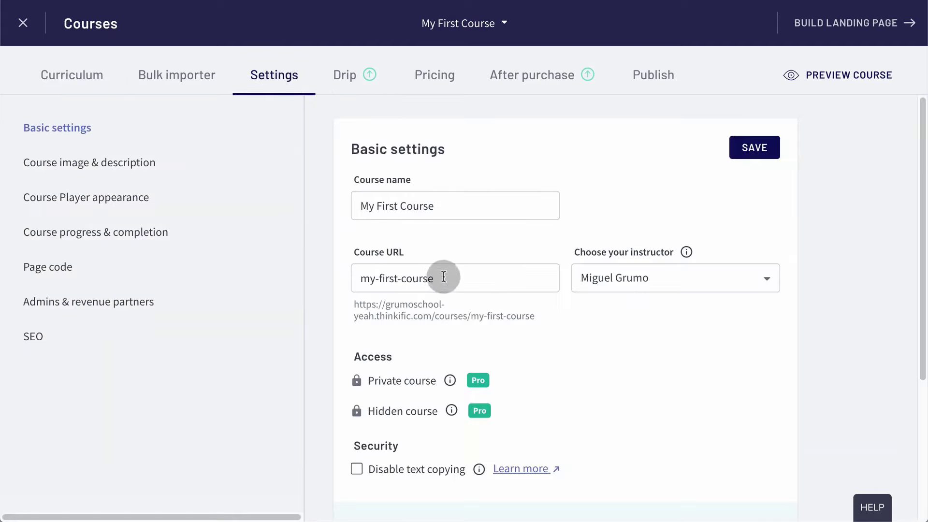
drag(450, 278, 355, 281)
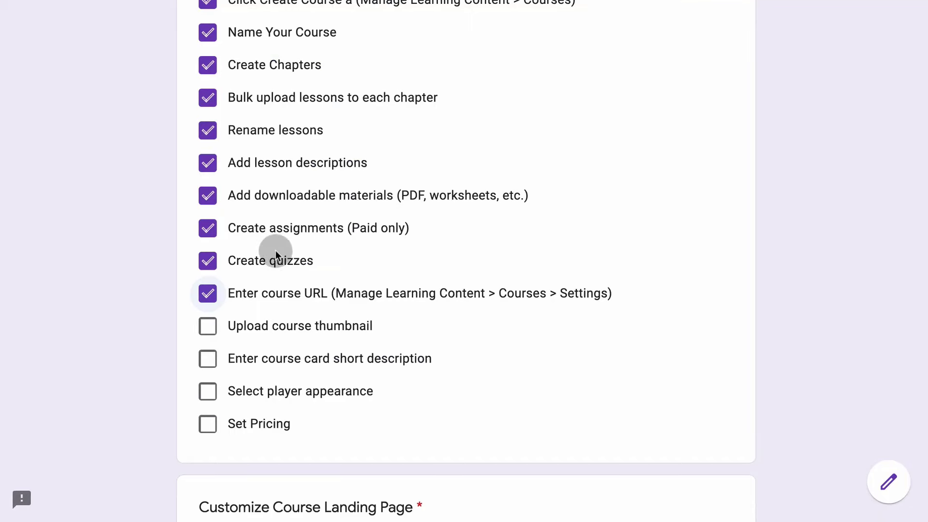
Tick "Upload course thumbnail" in the checklist, and upload "Course-Thumbnail.jpg" from Downloads as the course image and save it.
click(207, 326)
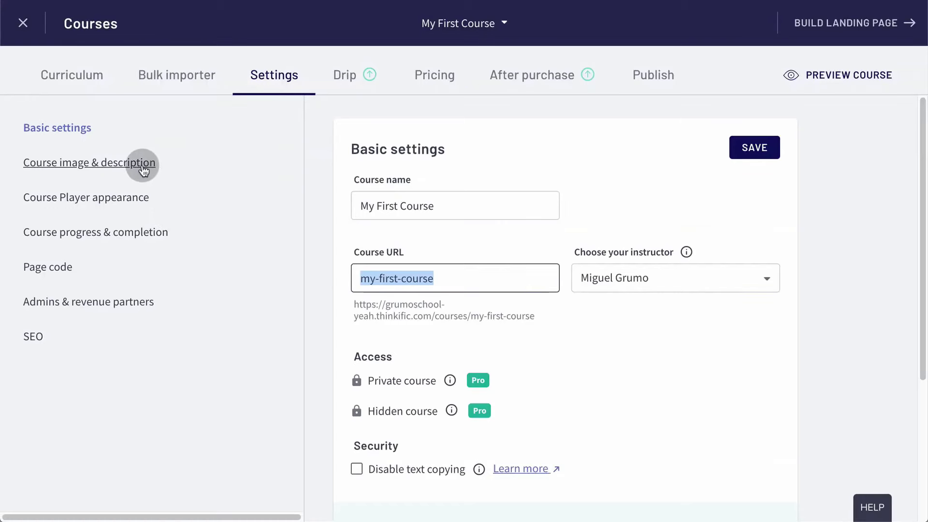
click(141, 164)
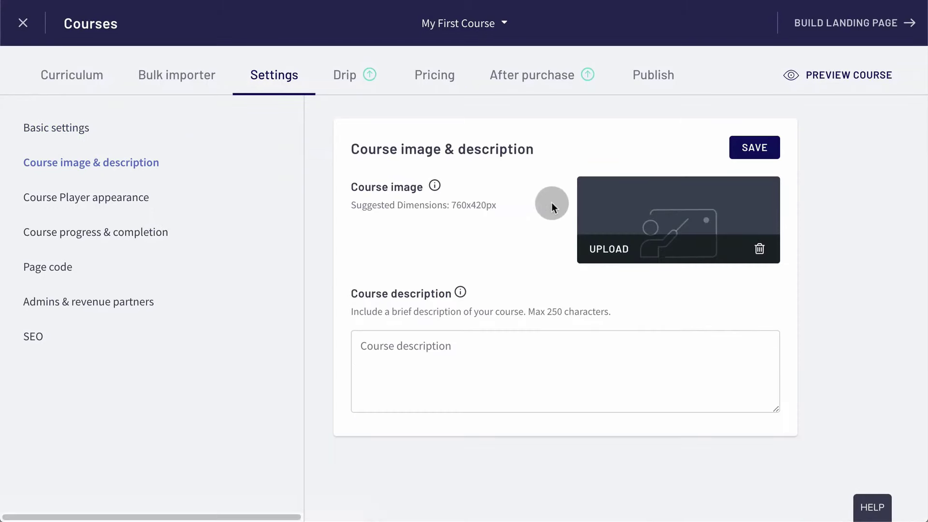
click(616, 254)
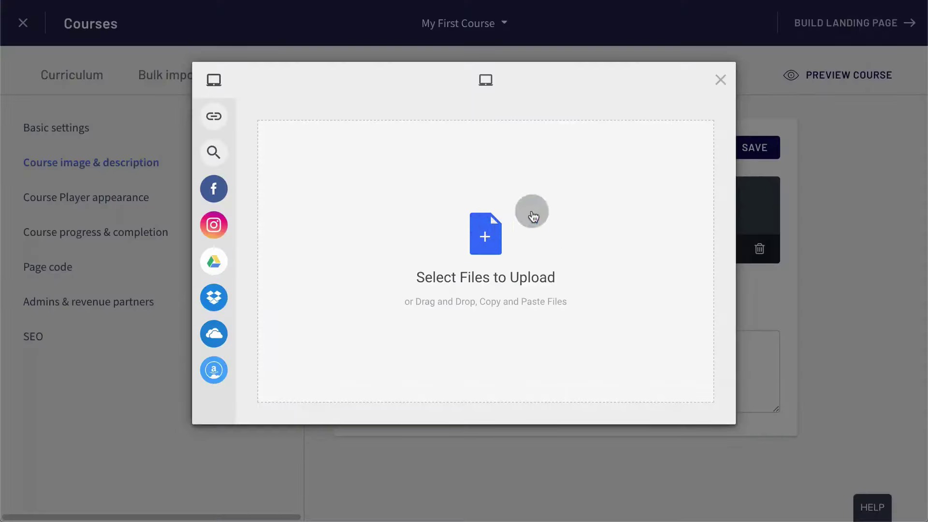
click(530, 218)
click(276, 35)
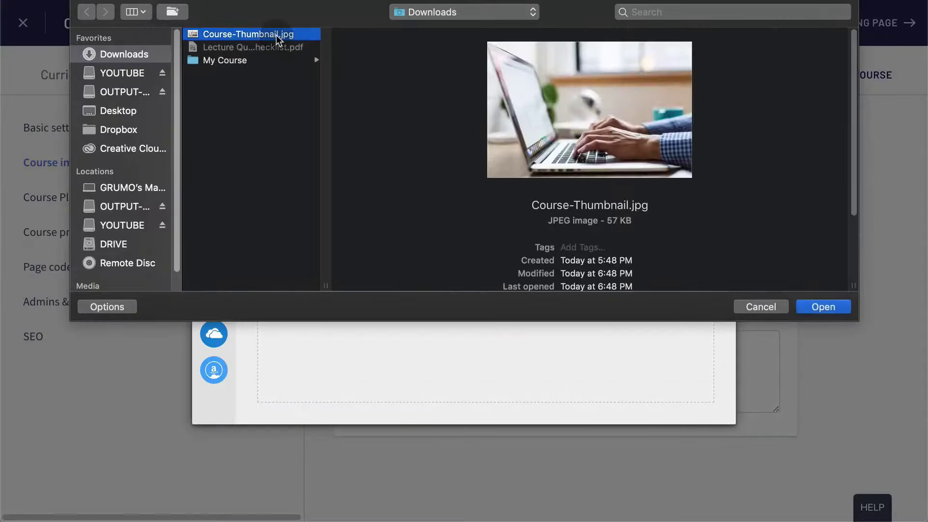
click(823, 306)
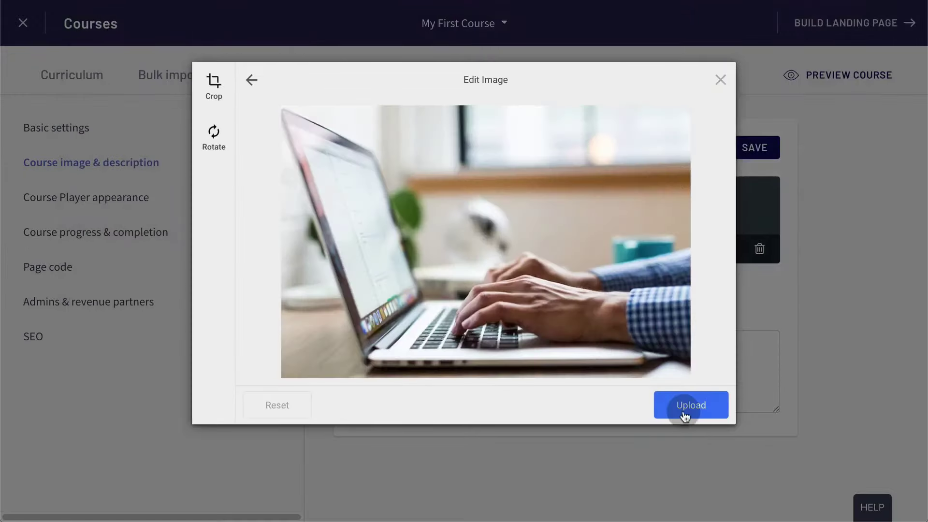
click(685, 416)
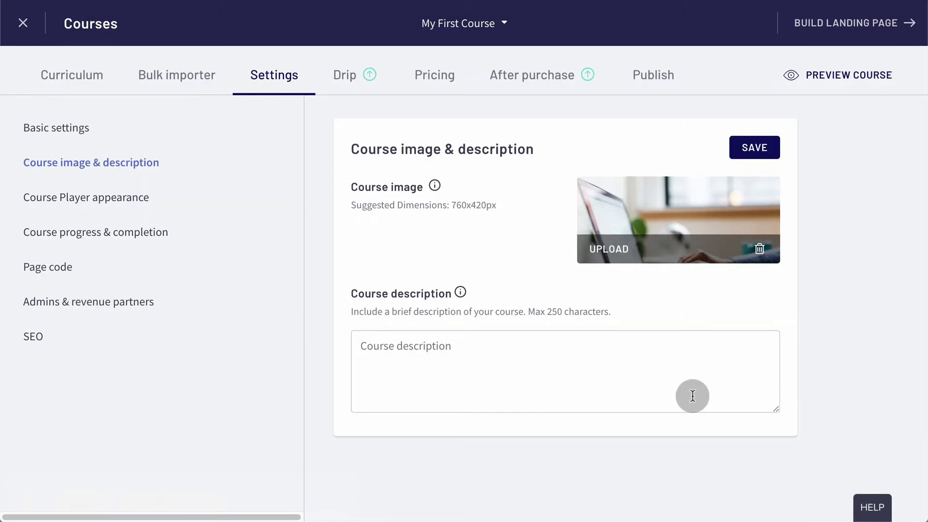
click(752, 154)
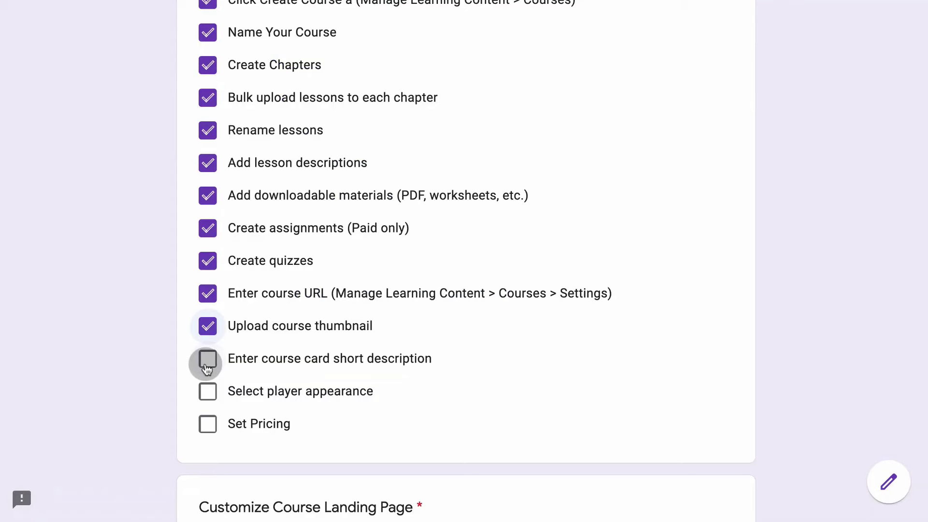
Tick "Enter course card short description" in the checklist, and save the course description "This is the best course in the universe and beyond!".
click(208, 360)
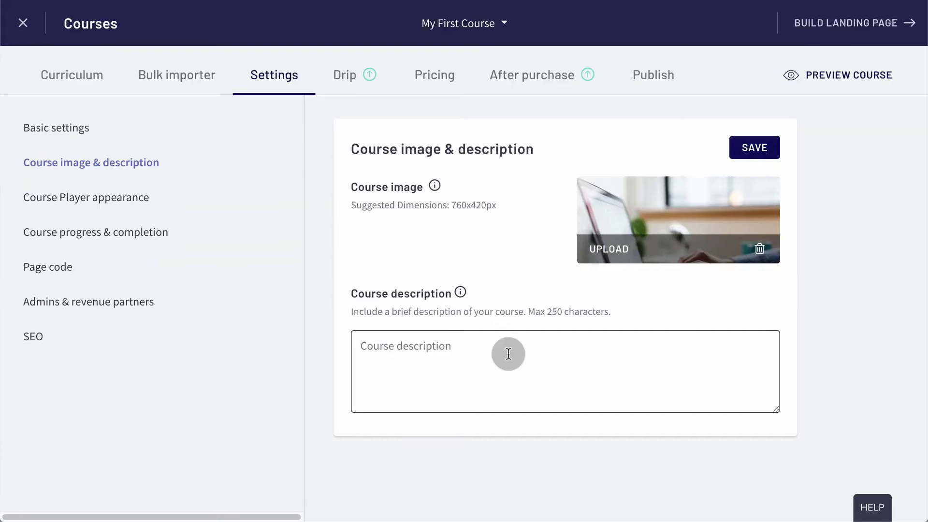
text(This is the best course in the universe and beyond!)
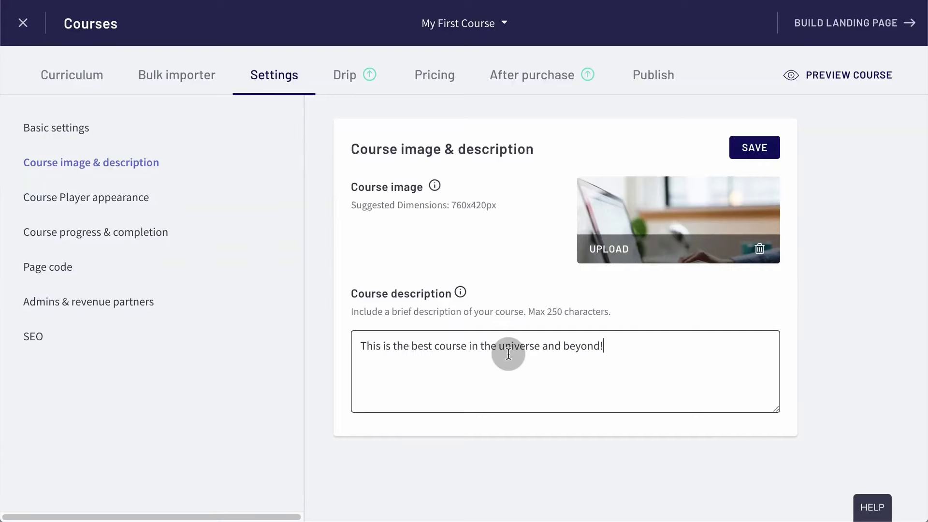
click(755, 155)
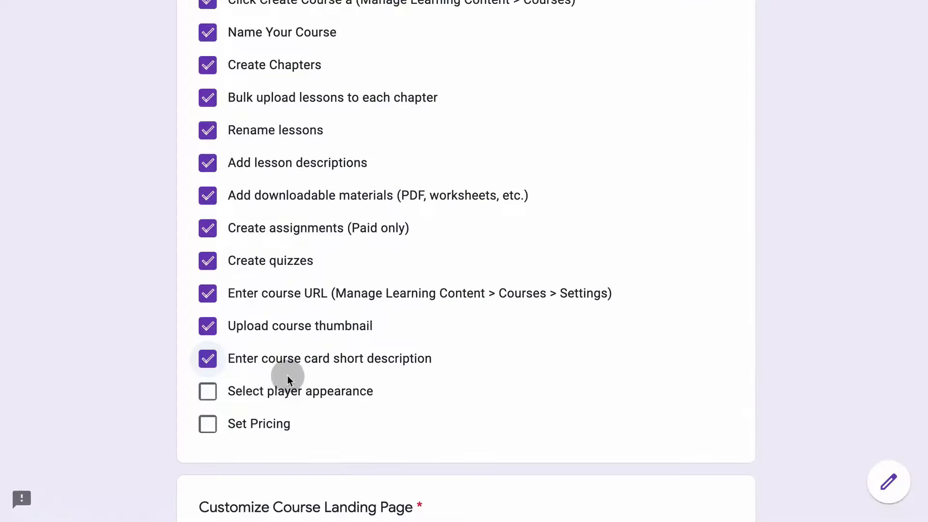
Tick "Select player appearance" in the checklist, and switch the Course Player to the Dark theme and save it.
click(208, 392)
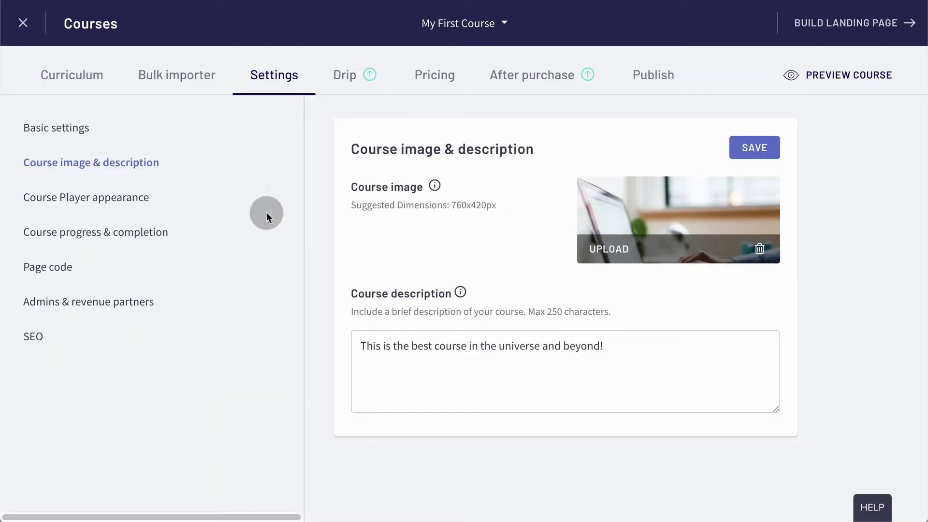
click(78, 203)
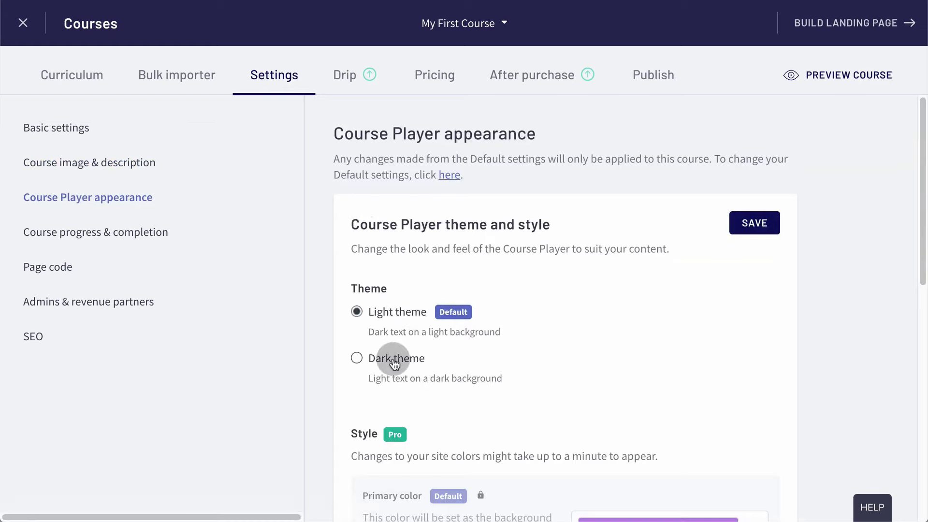
scroll(634, 339, down, 3)
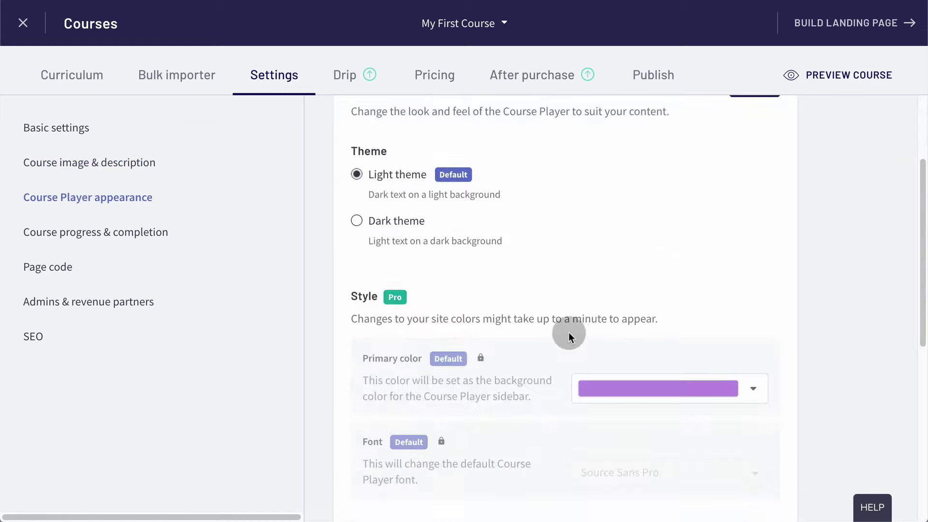
scroll(521, 307, down, 1)
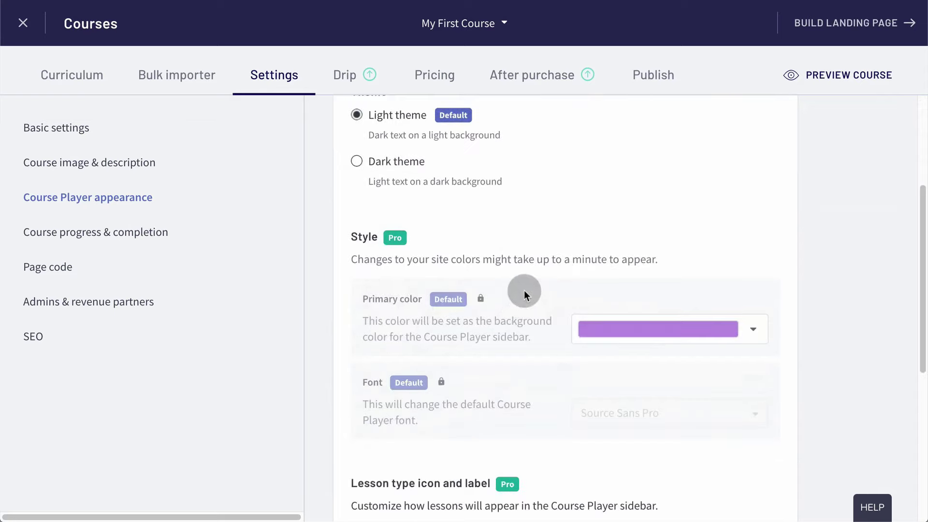
scroll(532, 216, up, 2)
click(415, 257)
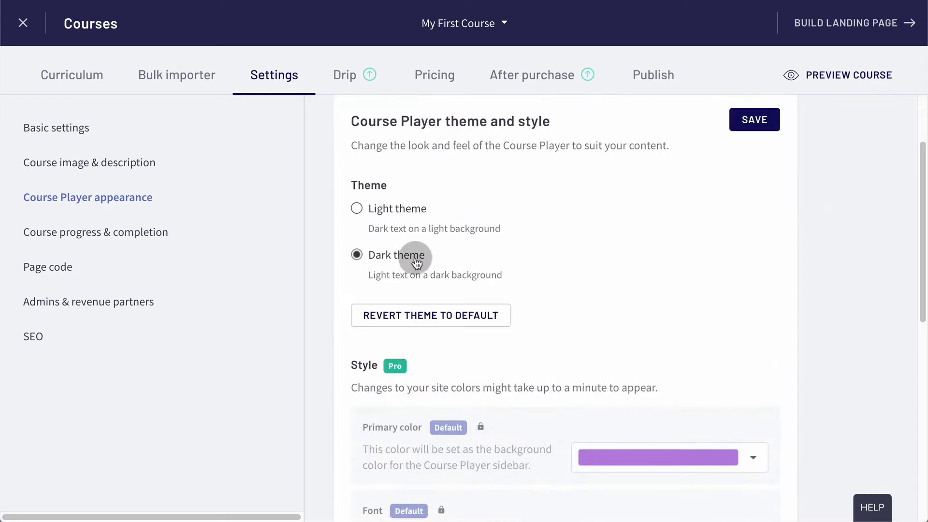
click(754, 120)
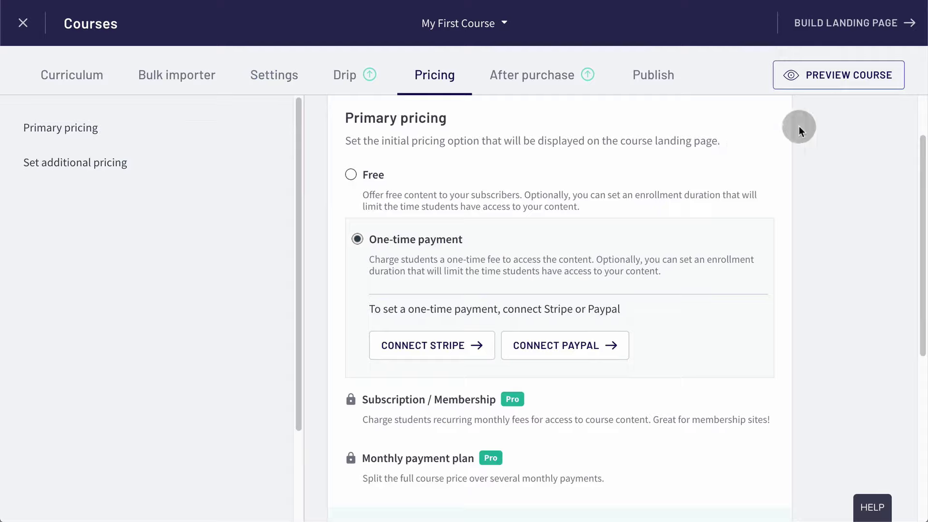
Preview the course in the Course Player and open the 03-Checkvist lesson.
click(837, 75)
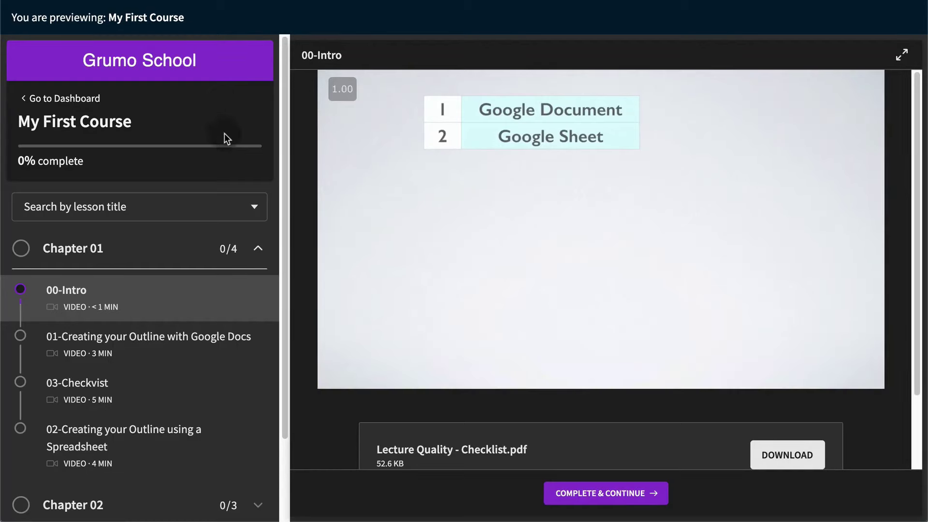
click(172, 386)
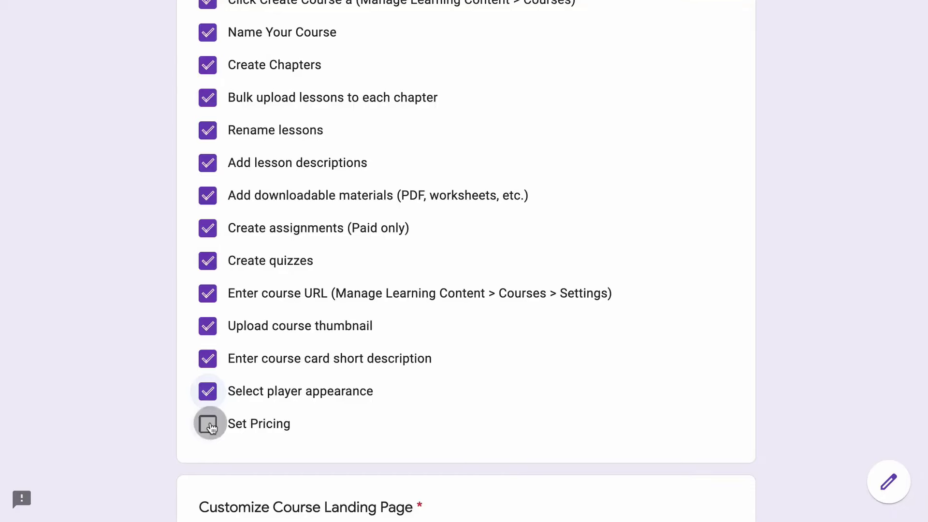
Tick "Set Pricing" in the checklist, and choose One-time payment as the course's primary pricing.
click(209, 424)
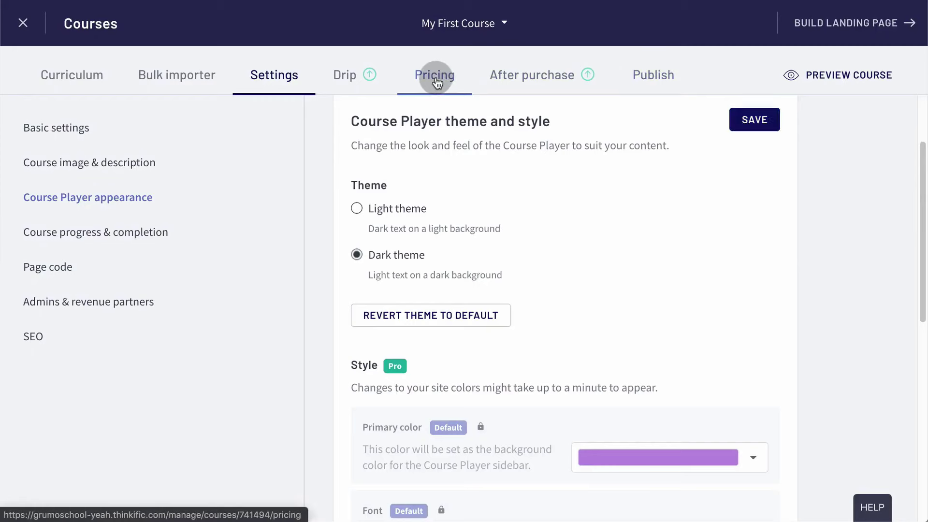
click(434, 75)
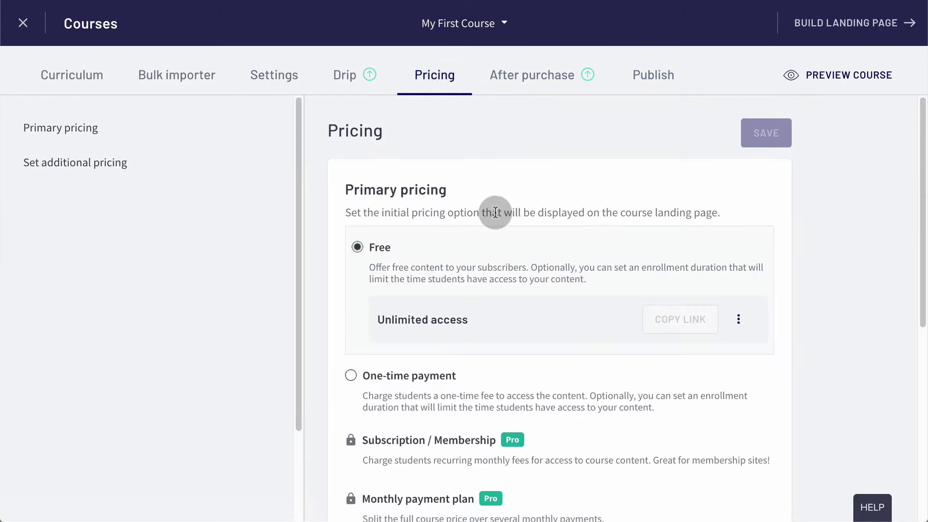
scroll(495, 213, down, 1)
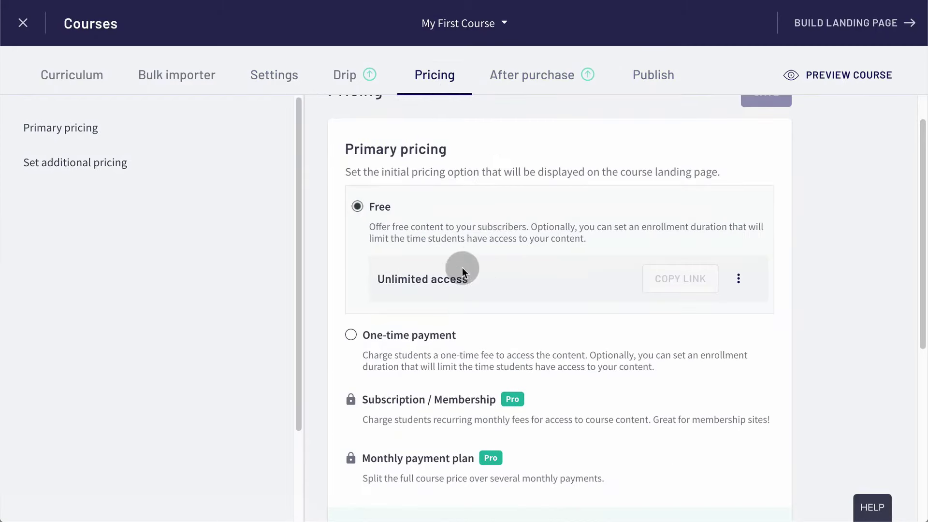
click(388, 344)
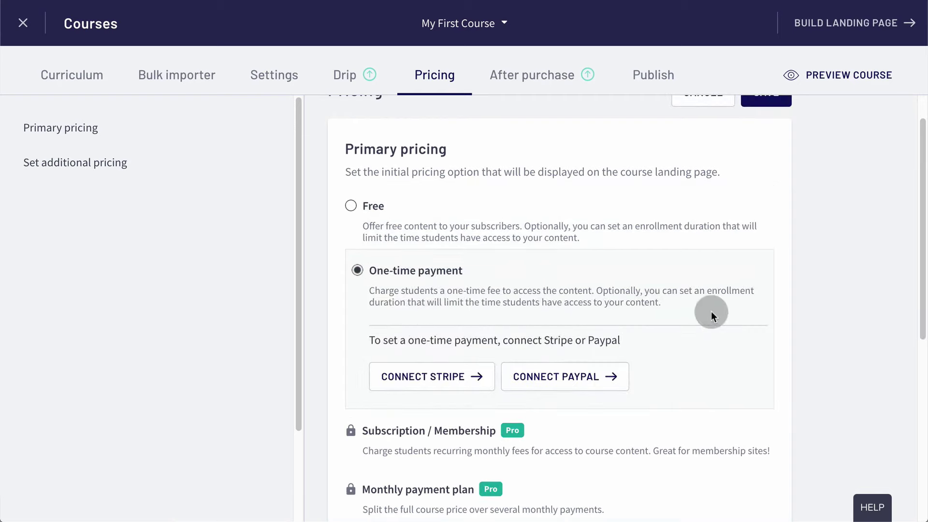
scroll(711, 311, down, 1)
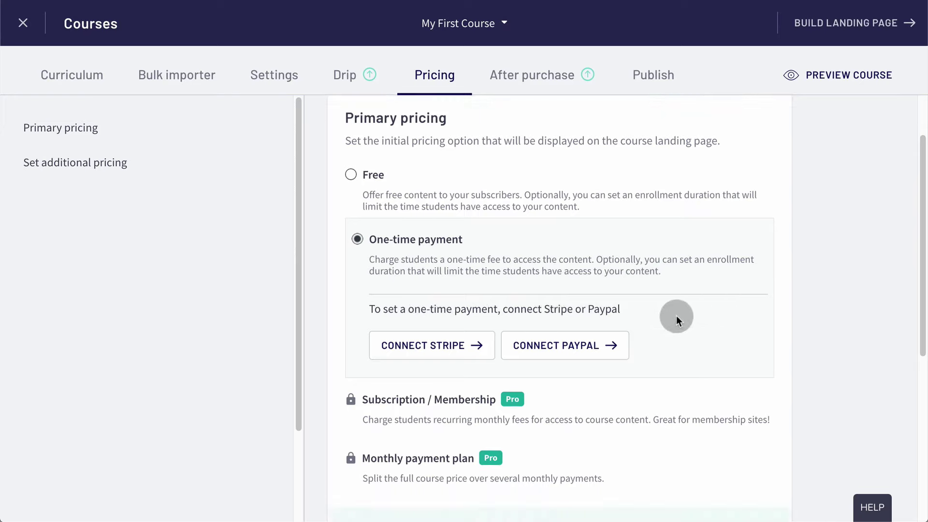
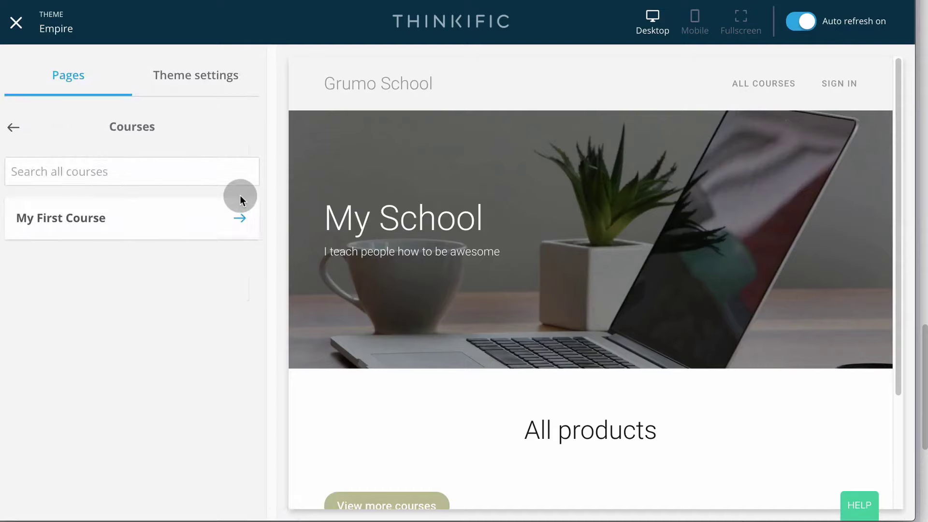
Upload Course-Banner.jpg as the hero image of My First Course's Banner (course) section and save the page.
click(238, 216)
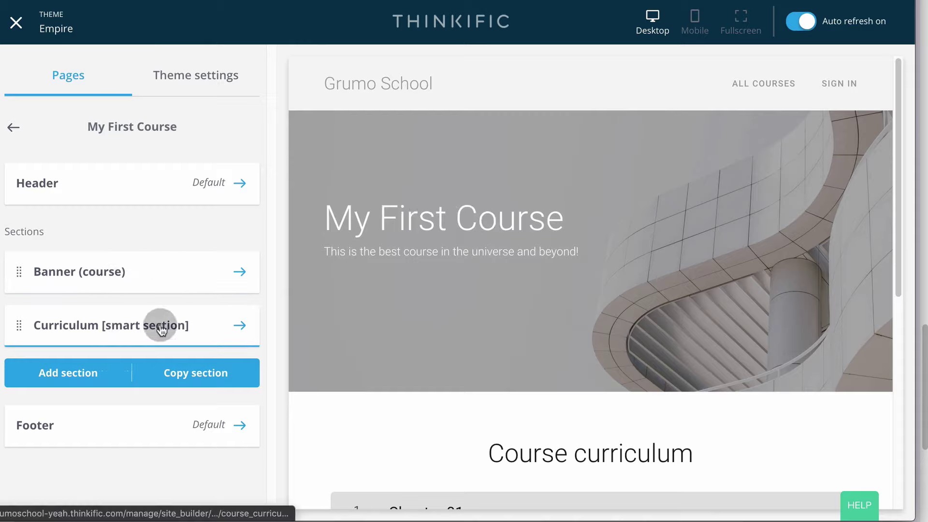
click(239, 271)
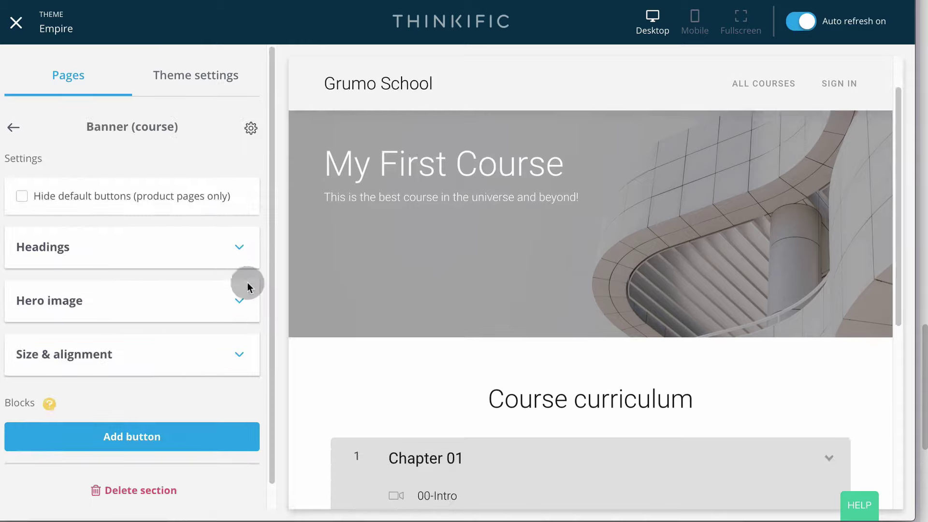
click(239, 301)
scroll(214, 327, down, 9)
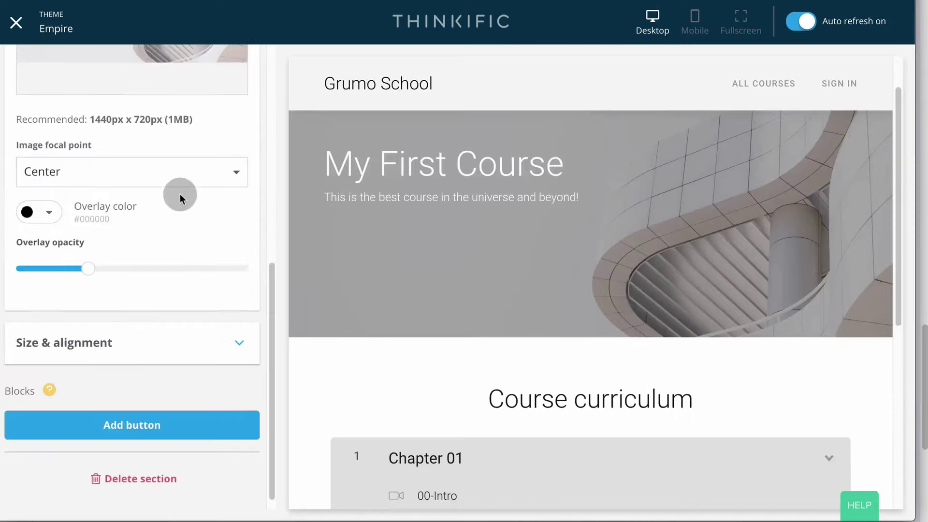
scroll(180, 193, up, 4)
mouse_move(154, 177)
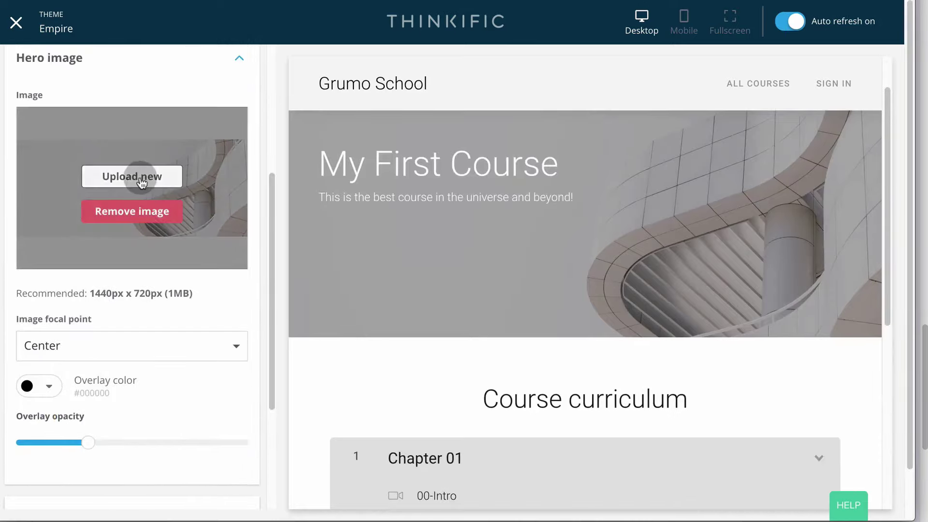
click(141, 178)
click(465, 233)
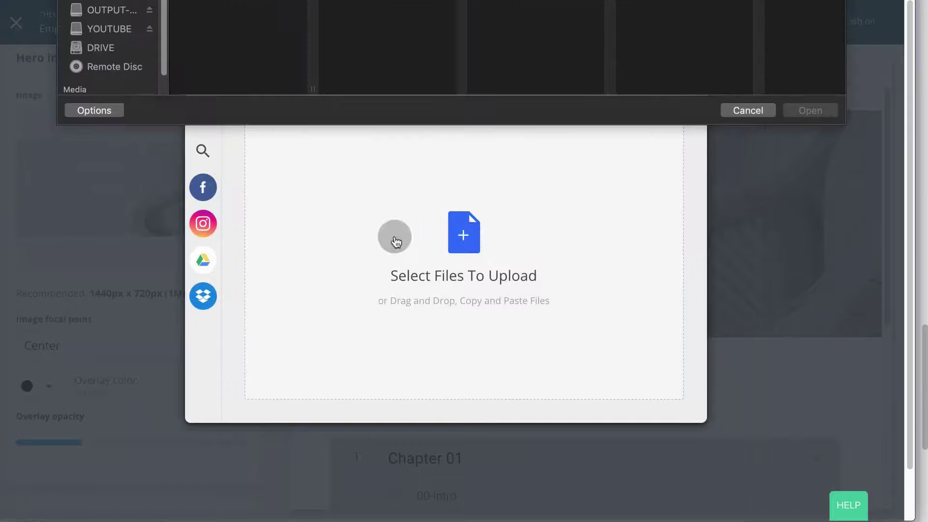
click(229, 36)
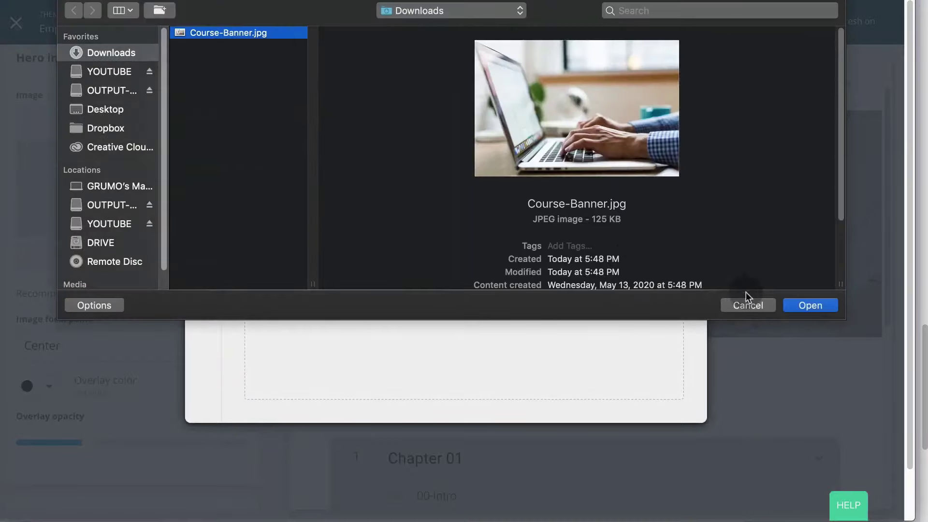
click(825, 303)
click(668, 406)
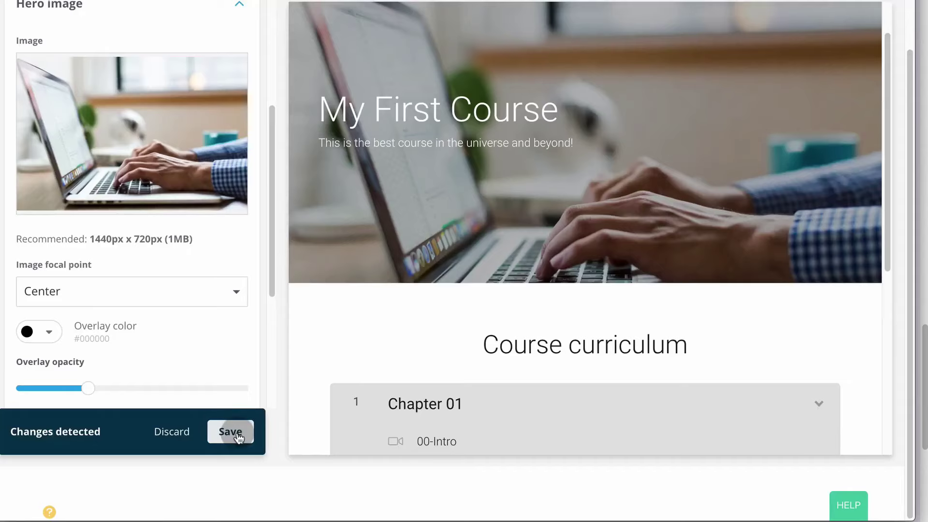
click(237, 432)
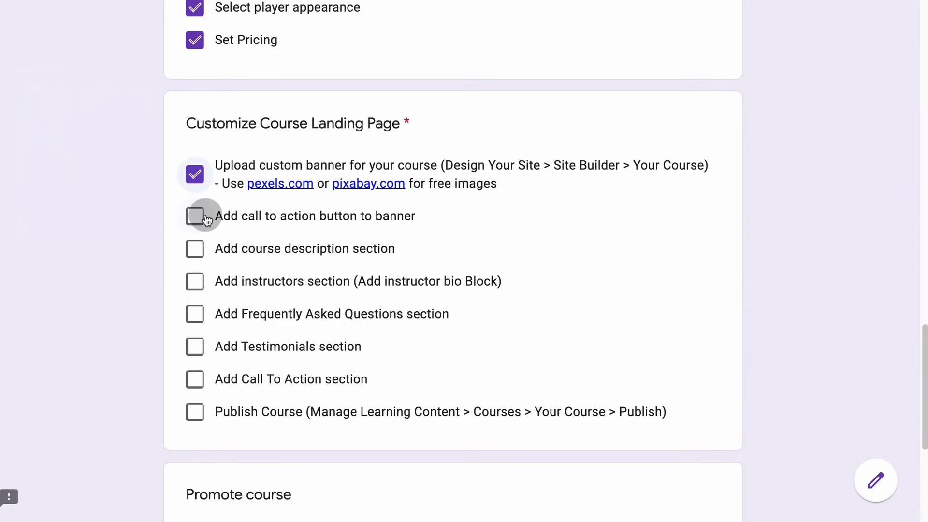
Tick "Add call to action button to banner" in the checklist, and add a banner button with the text "BUY NOW".
click(200, 219)
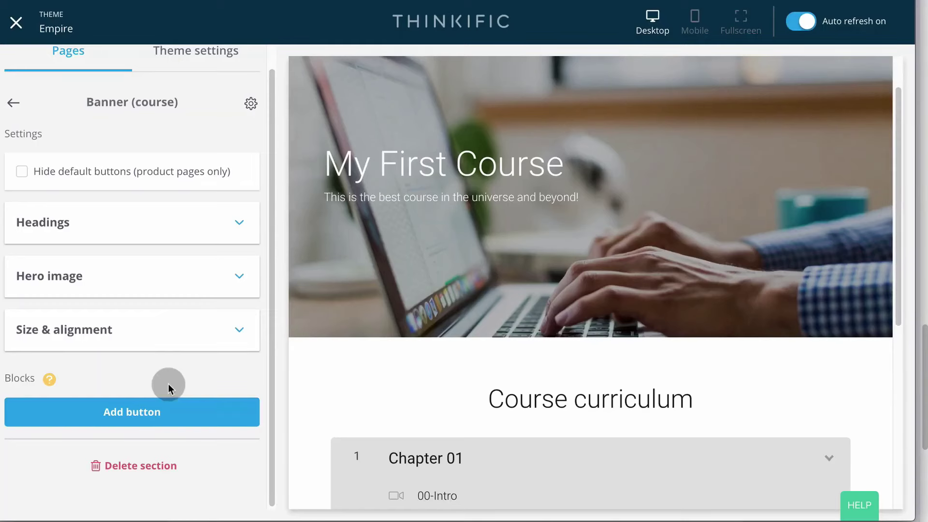
click(145, 412)
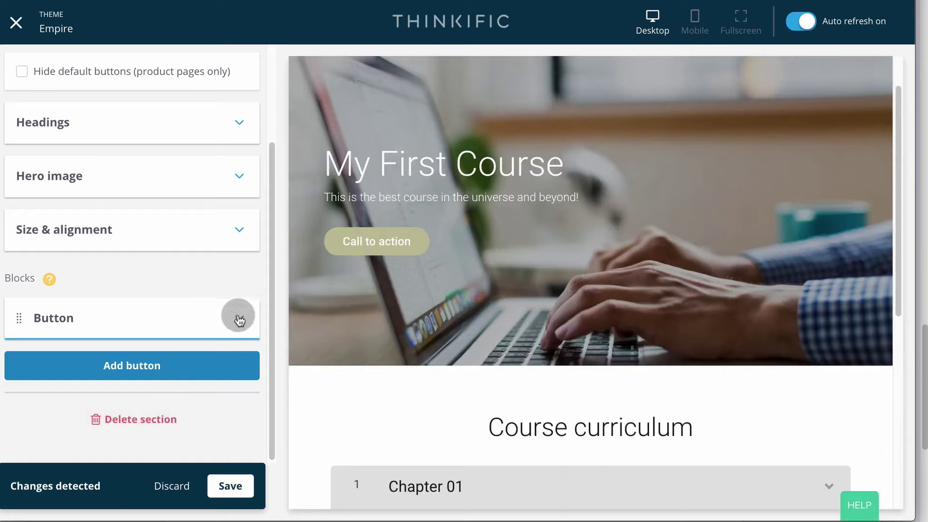
click(239, 320)
double_click(104, 168)
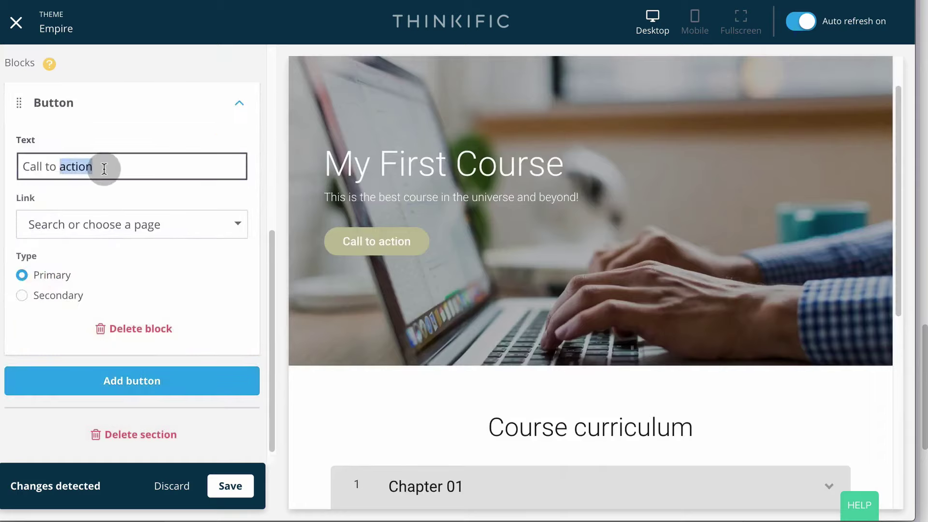
text(BUY NOW)
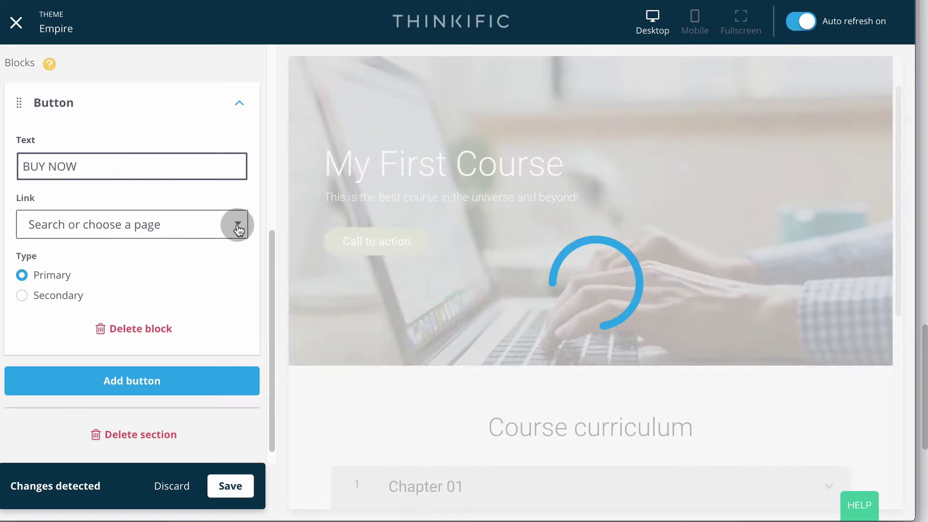
Link the BUY NOW button to the Checkout page for My First Course and save the banner.
click(237, 225)
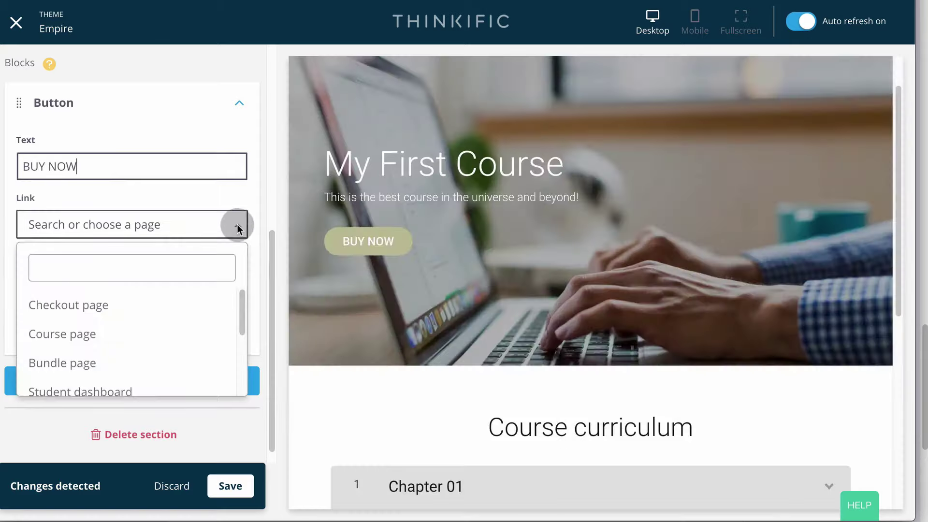
click(104, 303)
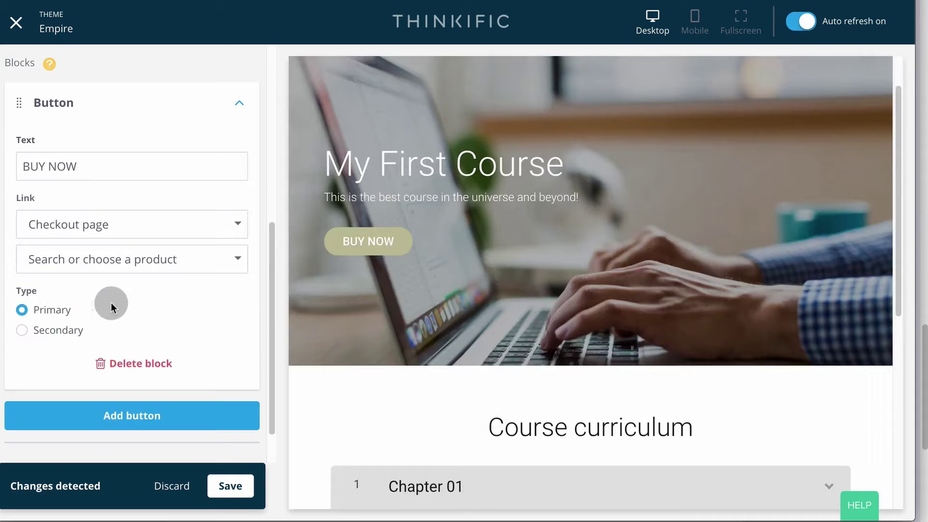
click(239, 256)
click(82, 339)
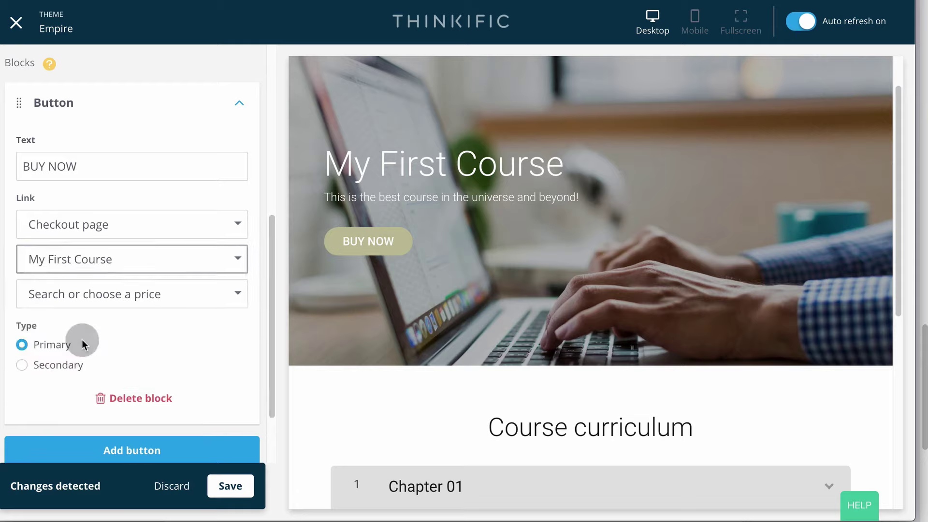
click(241, 292)
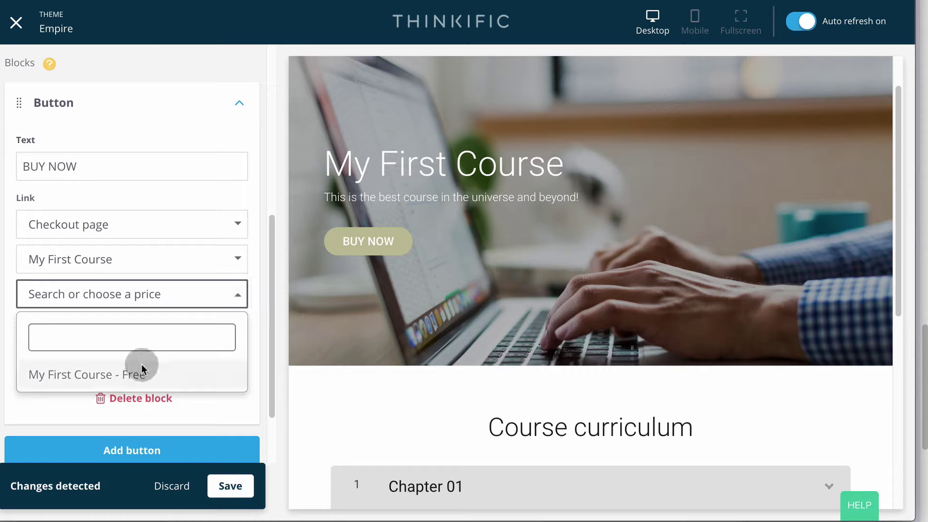
click(257, 314)
click(235, 484)
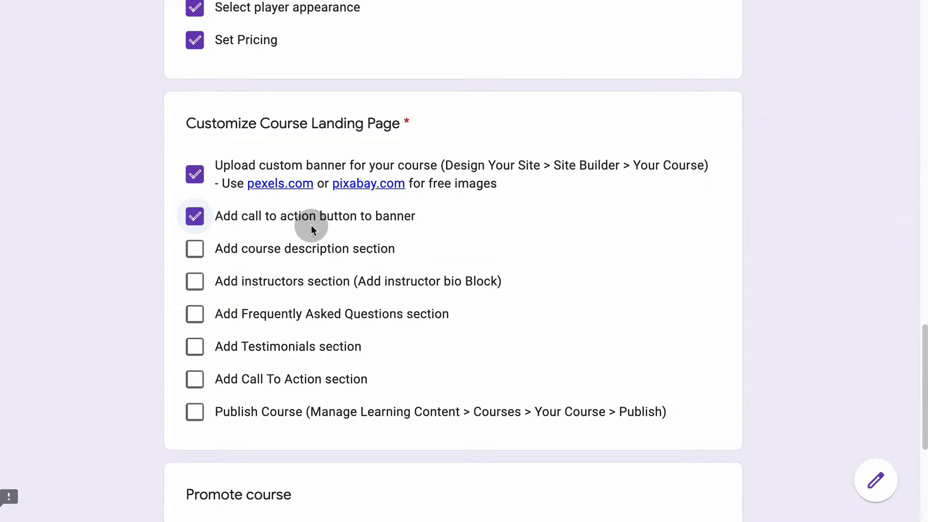
Tick "Add course description section" in the checklist, and add a Text & media section to the My First Course page.
click(194, 250)
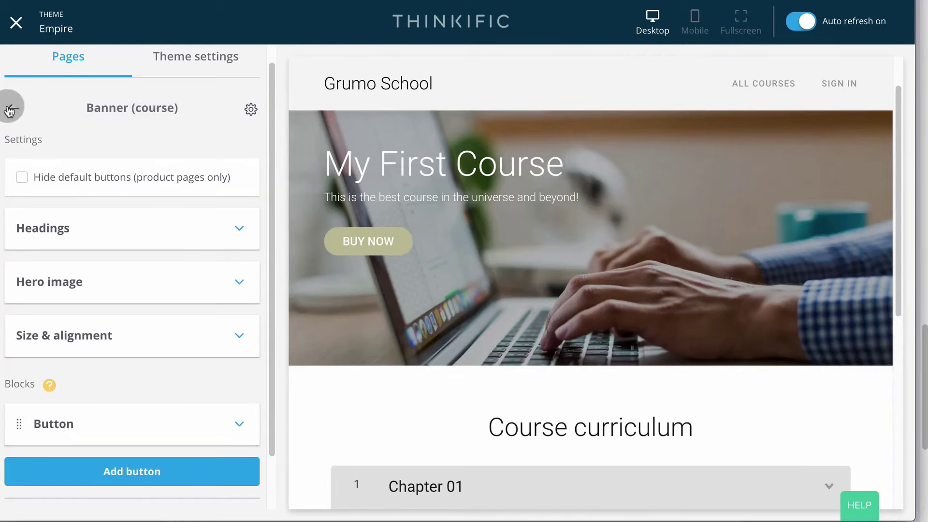
click(11, 109)
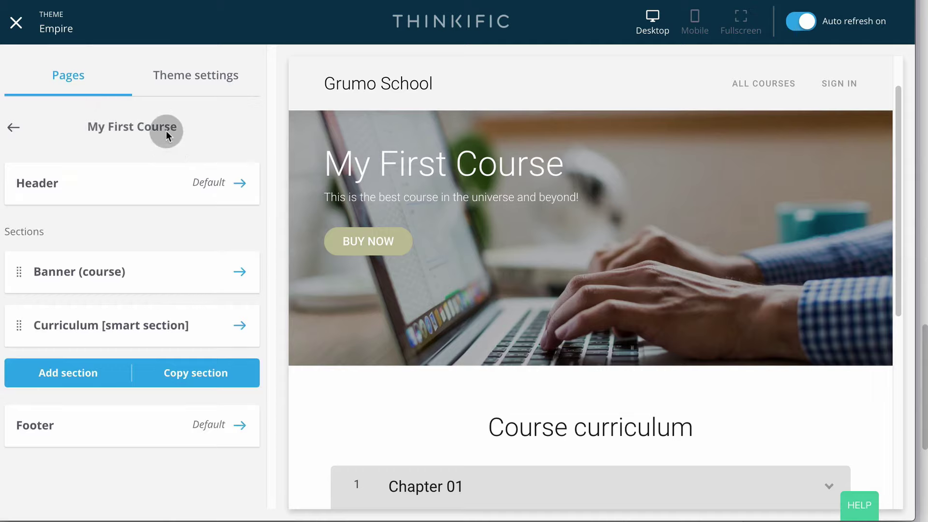
click(65, 374)
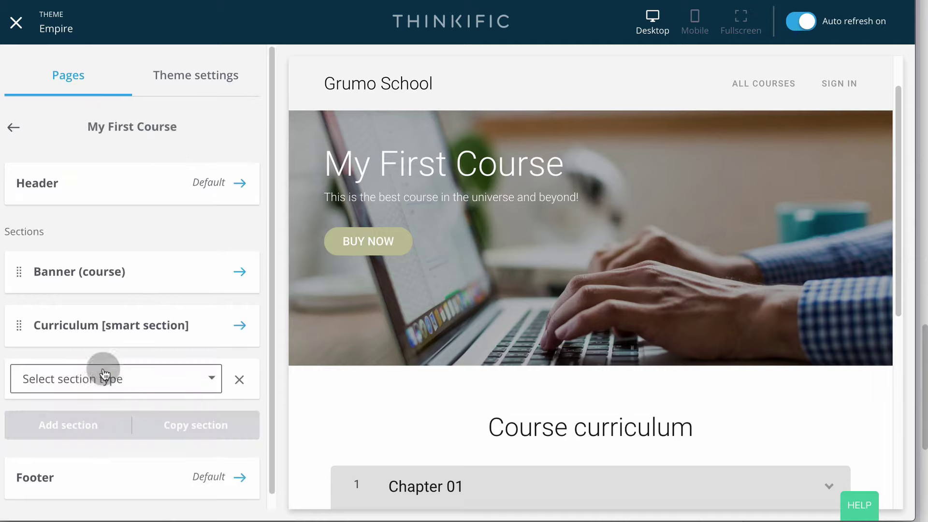
click(95, 380)
text(text)
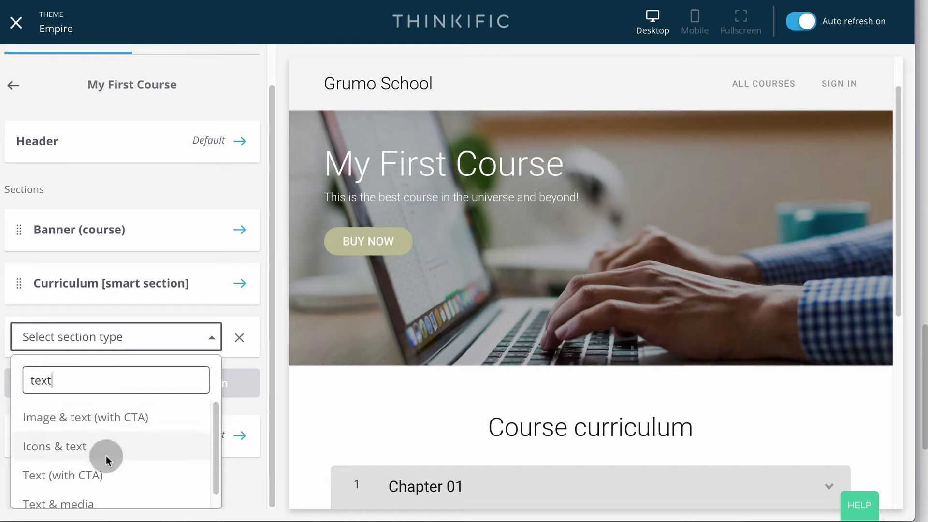
click(73, 502)
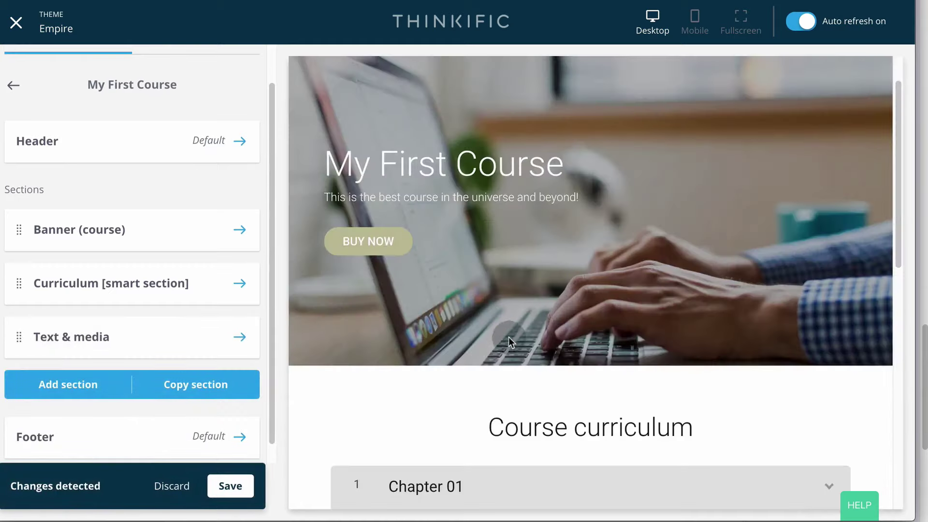
Move the Text & media section above the Curriculum section, check it in the preview, and save the page.
drag(18, 336, 23, 273)
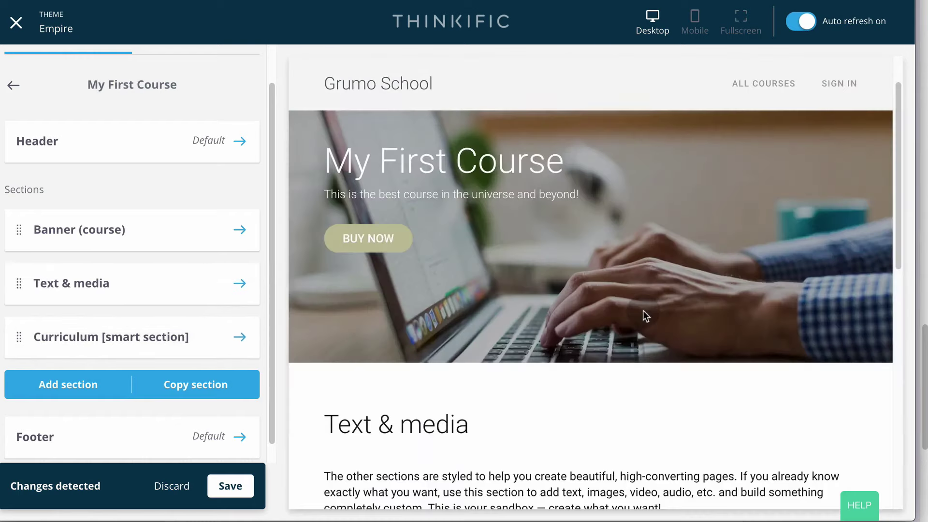
scroll(565, 343, down, 2)
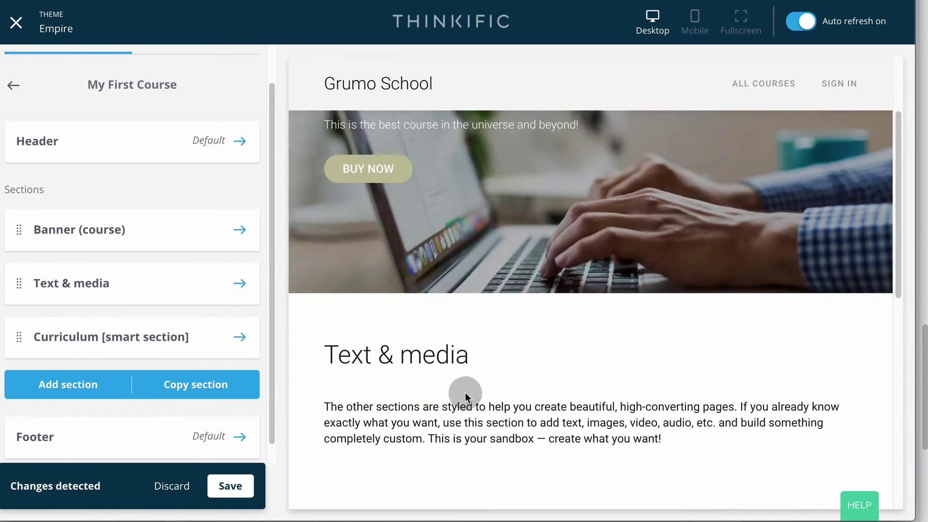
scroll(495, 402, down, 1)
scroll(495, 401, down, 2)
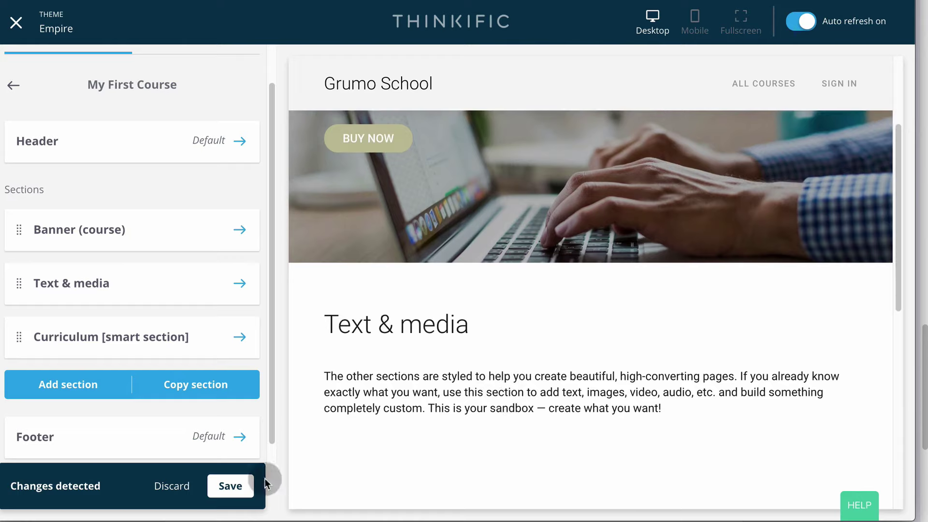
click(232, 486)
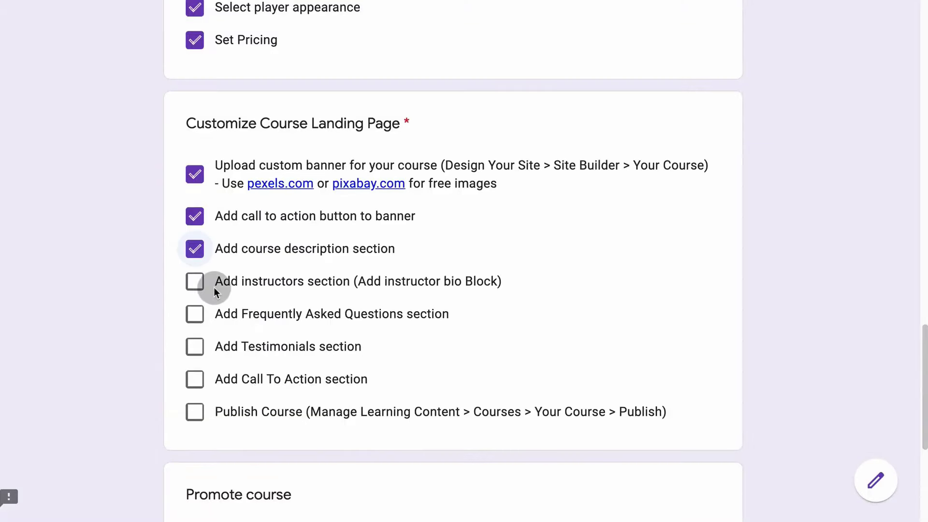
Tick "Add instructors section" in the checklist, and add an Instructor(s) section to the My First Course page.
click(206, 289)
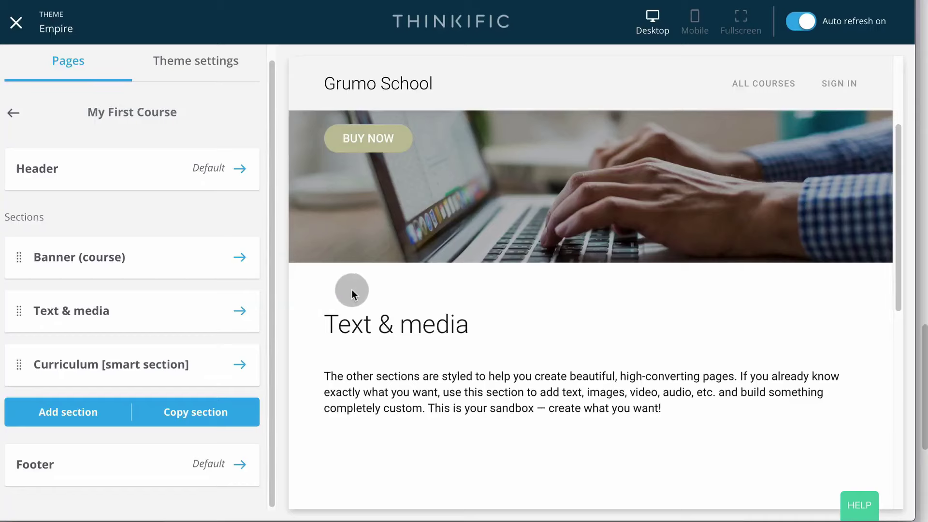
click(116, 408)
click(120, 401)
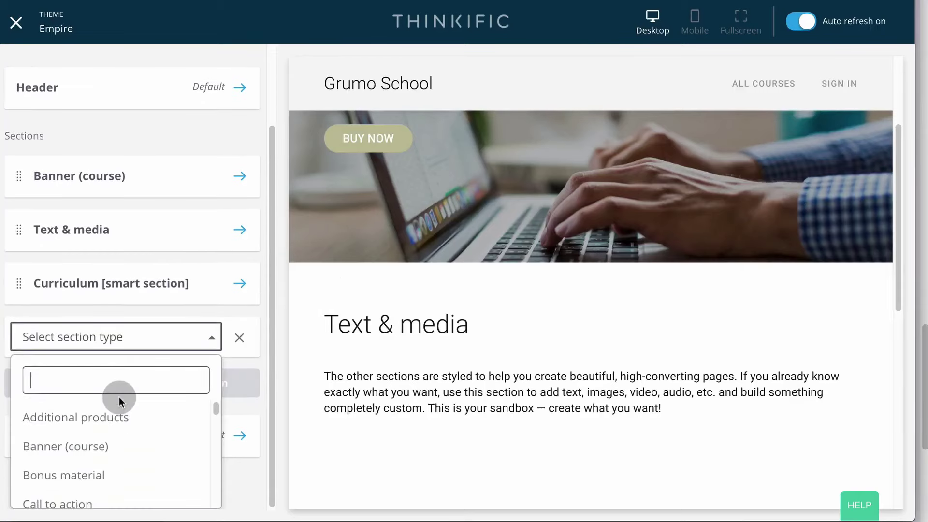
text(ins)
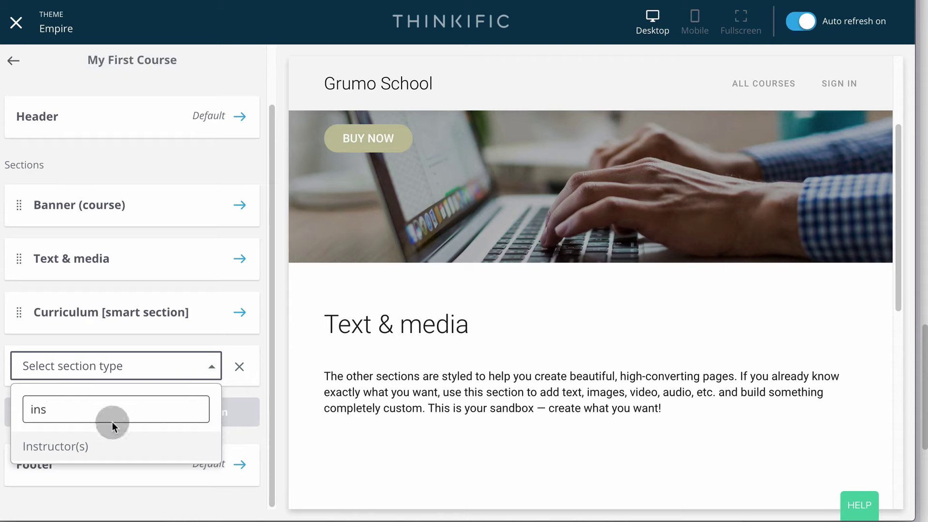
click(89, 445)
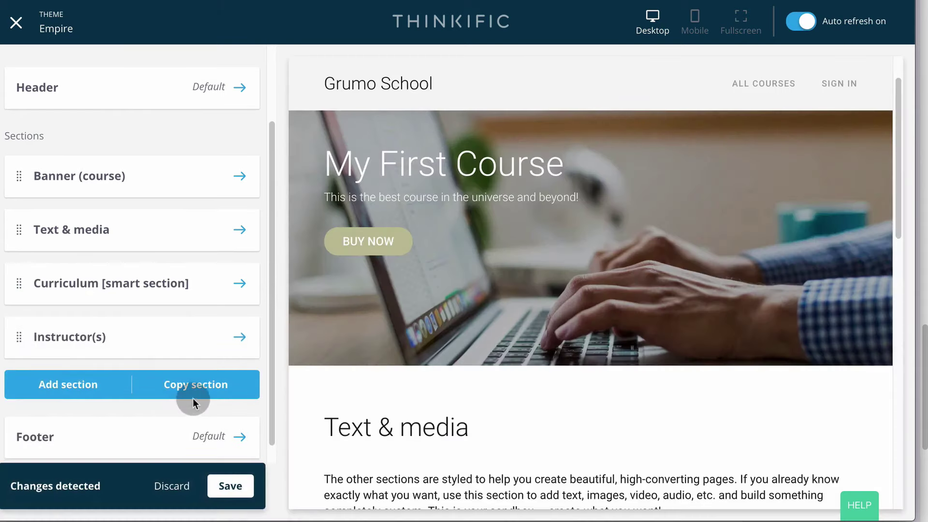
Add an instructor bio block to the Instructor(s) section and choose the available instructor for it.
scroll(199, 394, down, 1)
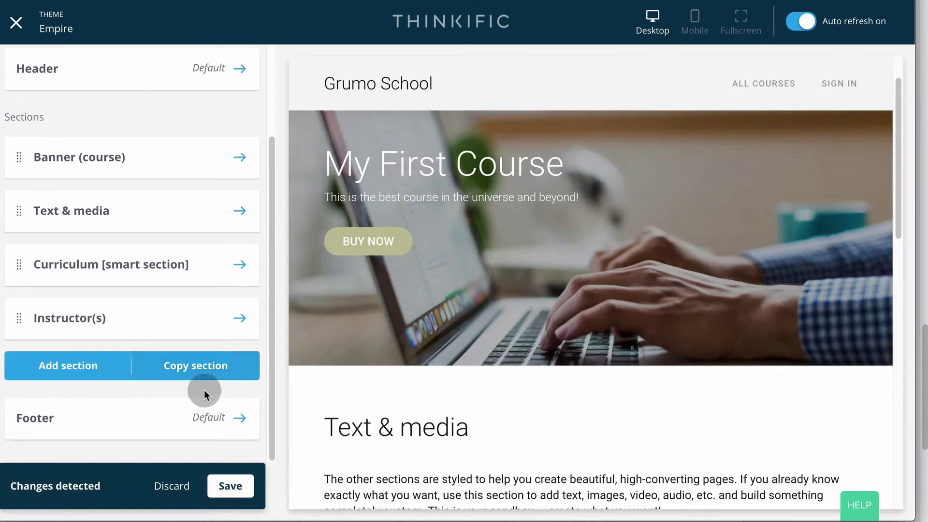
click(234, 316)
click(141, 426)
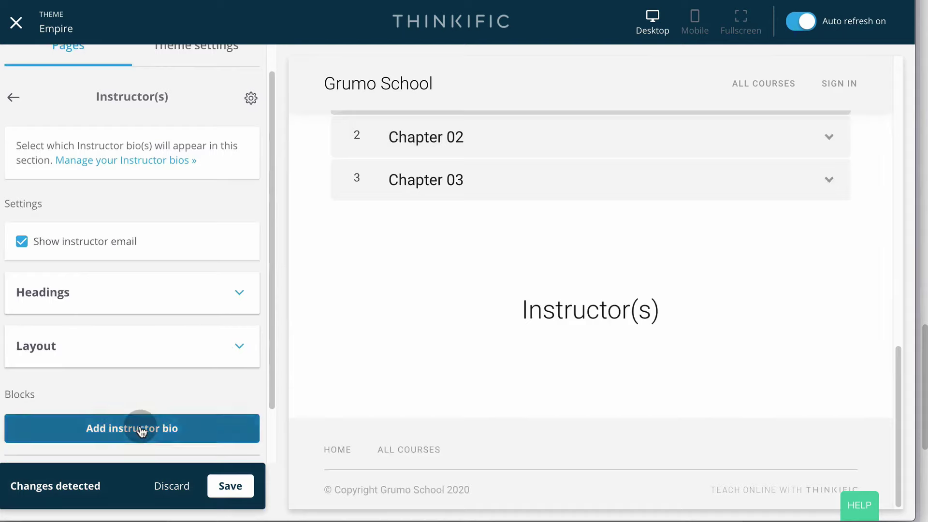
scroll(245, 340, down, 2)
click(246, 338)
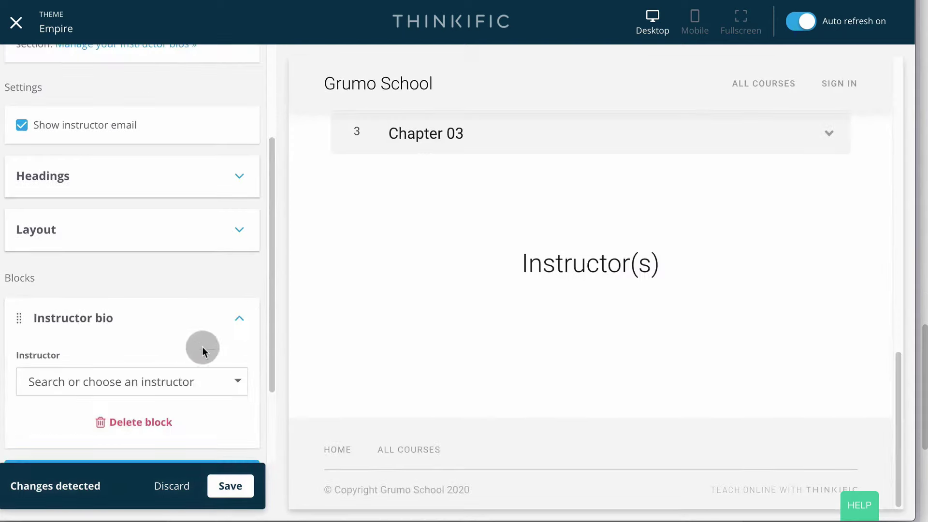
click(188, 382)
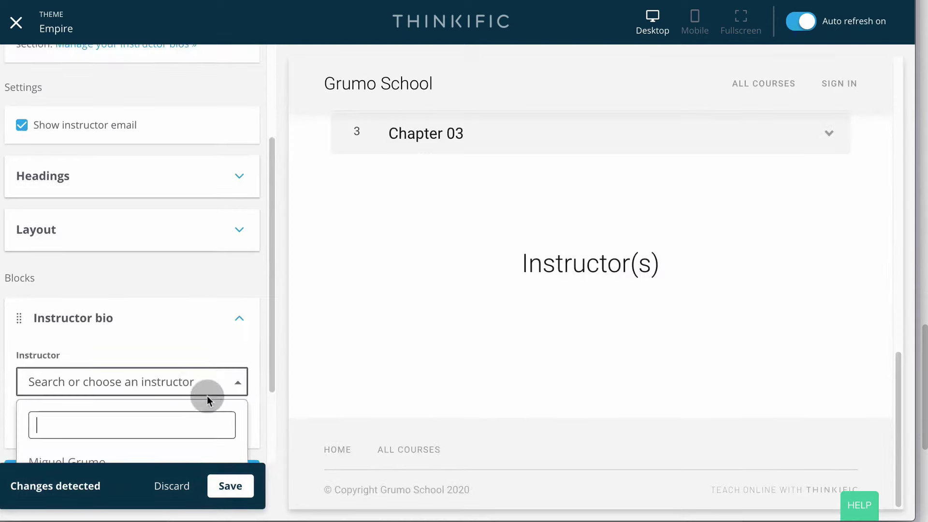
click(166, 439)
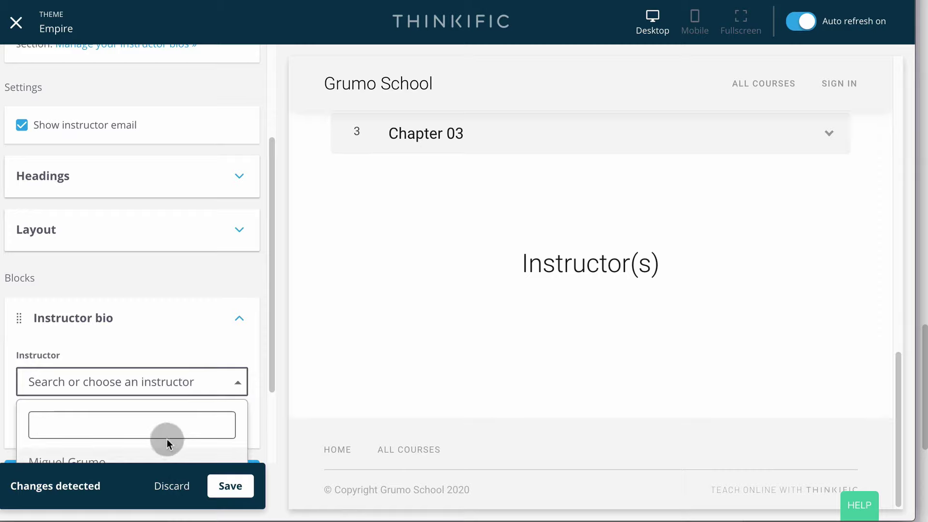
click(92, 456)
click(301, 306)
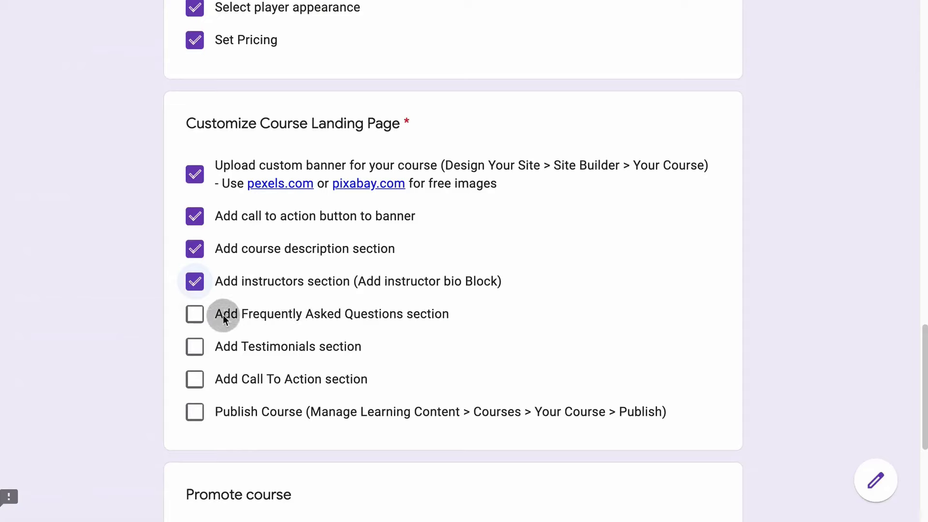
Tick "Add Frequently Asked Questions section" in the checklist, and add a Frequently asked questions section to the My First Course page.
click(196, 316)
click(17, 120)
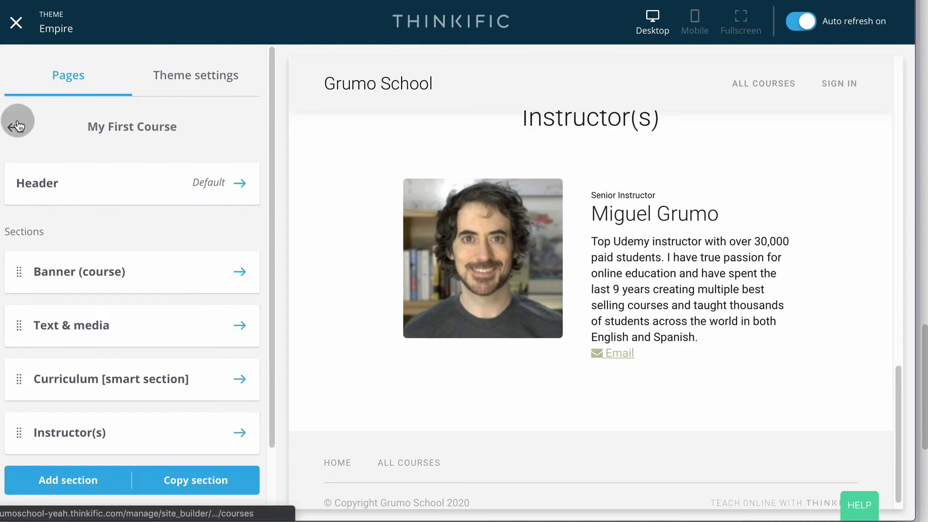
scroll(109, 314, down, 1)
click(82, 463)
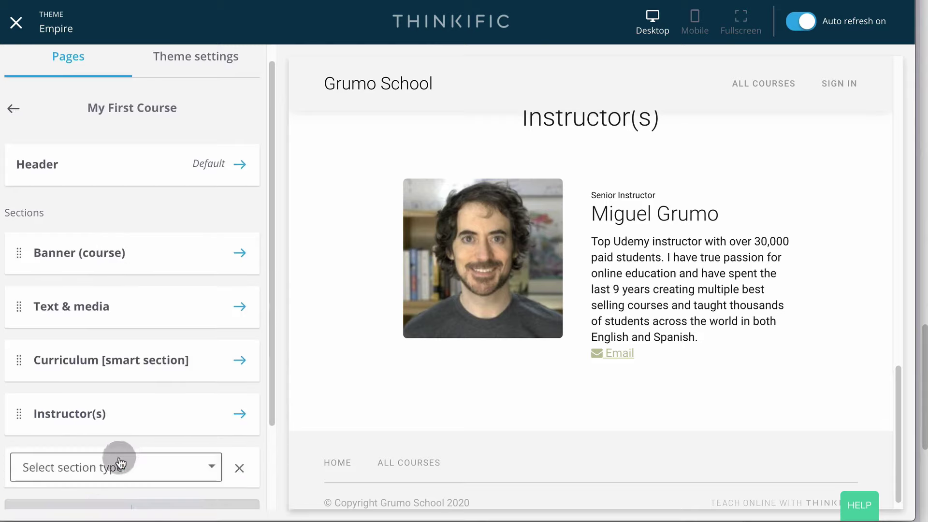
click(118, 464)
text(fa)
key(BackSpace)
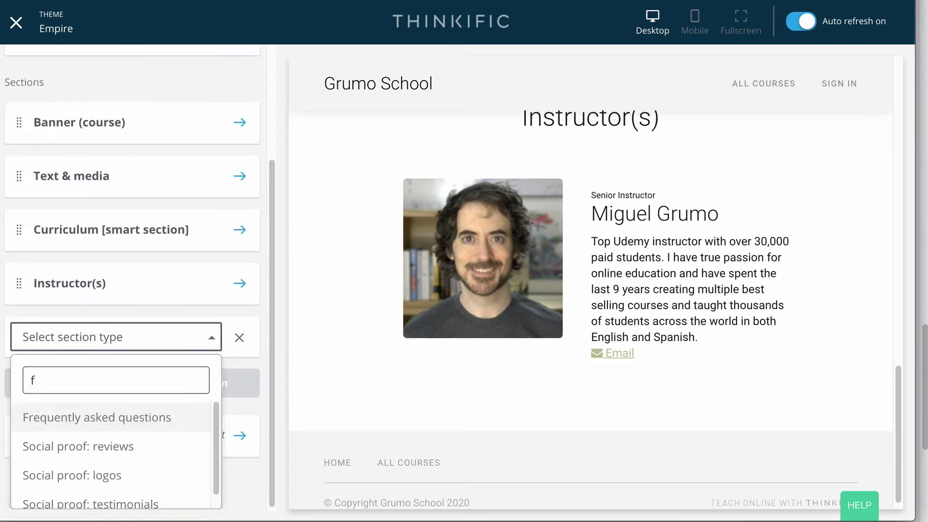
click(124, 418)
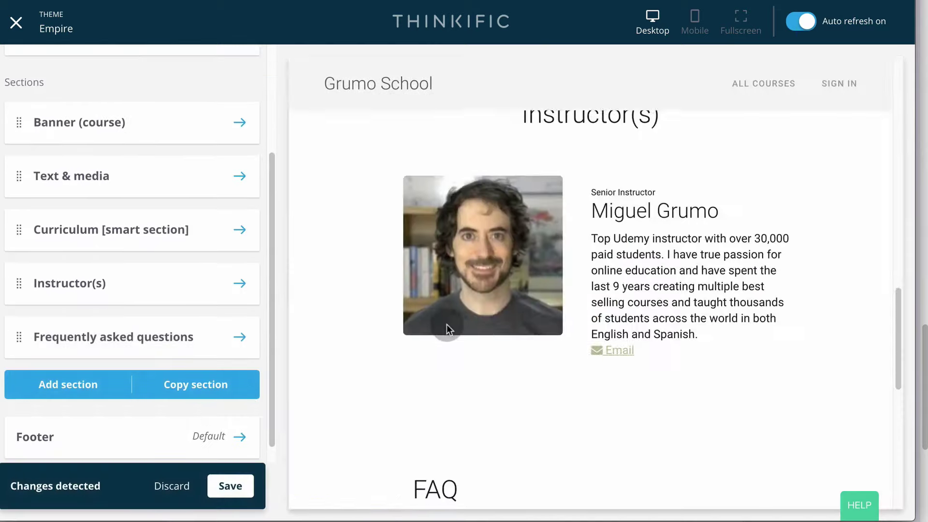
Check the FAQ section in the page preview and save the page.
scroll(446, 324, down, 5)
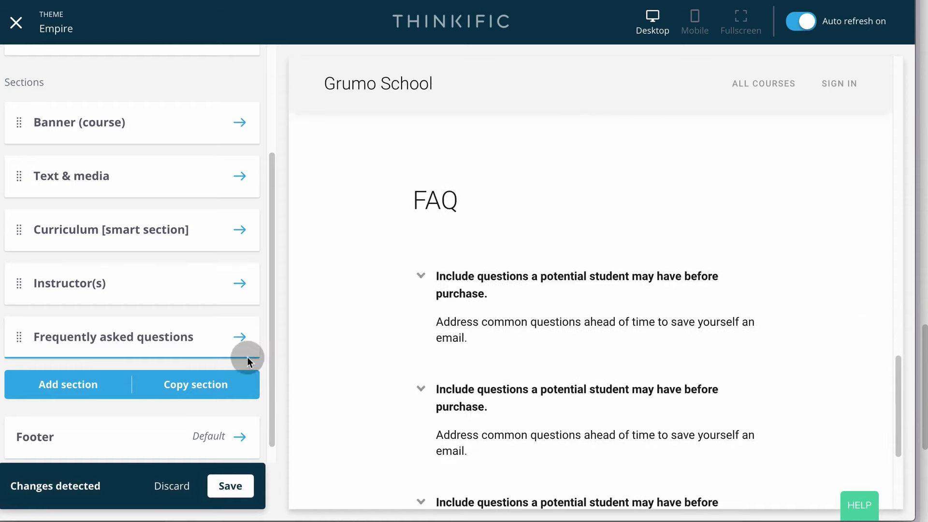
scroll(385, 304, up, 2)
scroll(384, 304, down, 6)
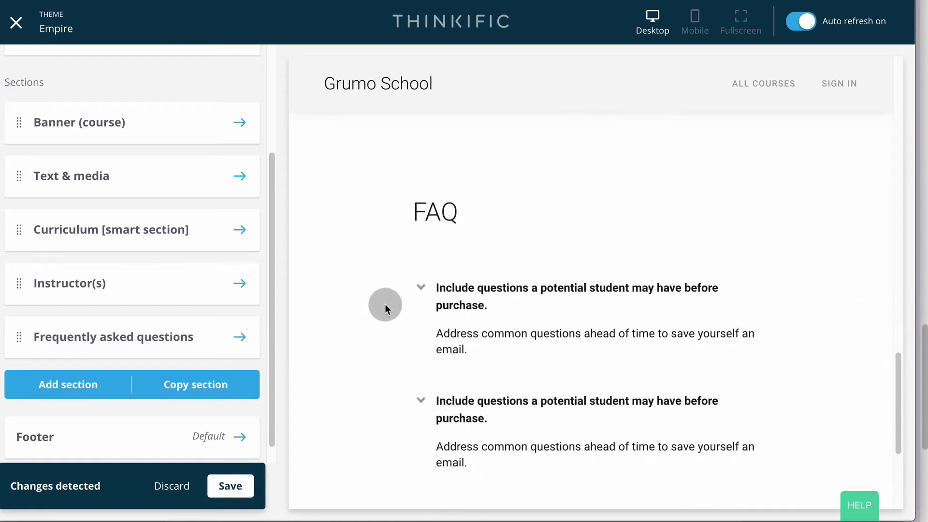
click(224, 487)
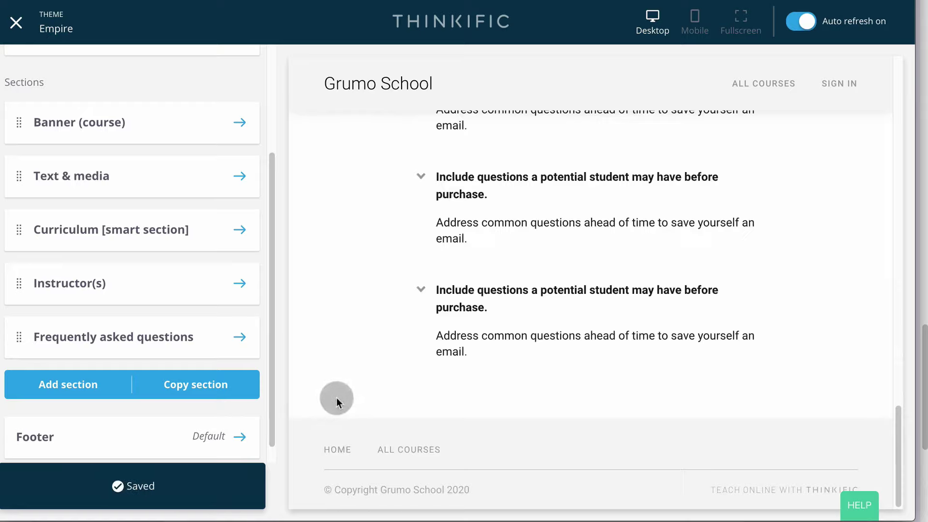
Tick "Add Testimonials section" in the checklist, and add a Social proof: testimonials section to the My First Course page.
click(194, 347)
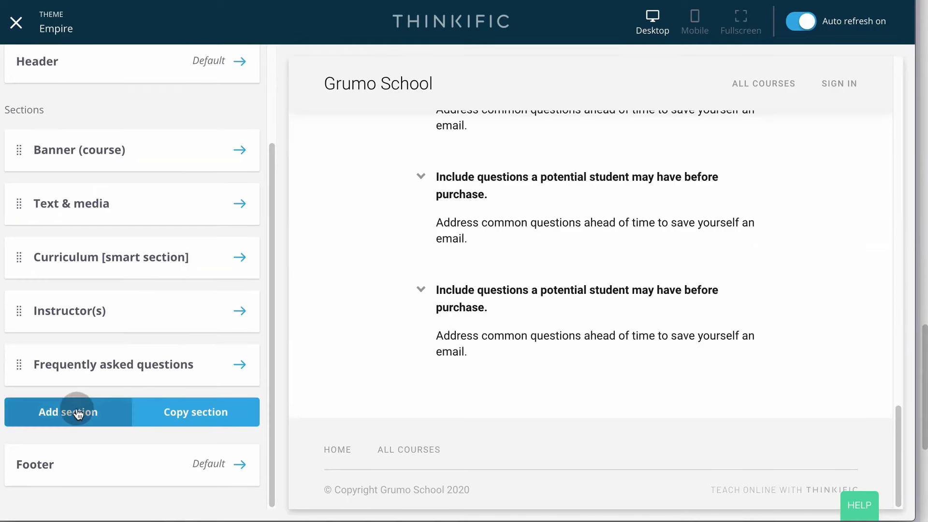
click(76, 410)
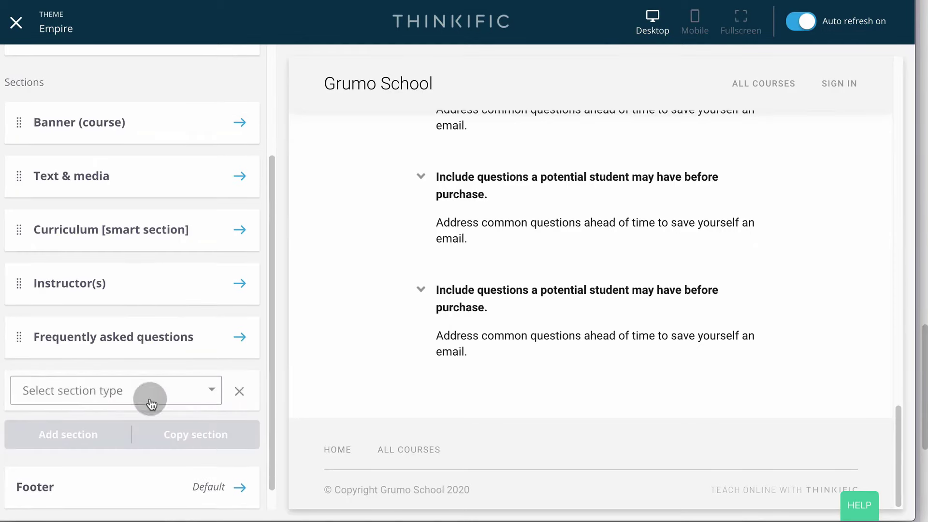
click(152, 391)
text(te)
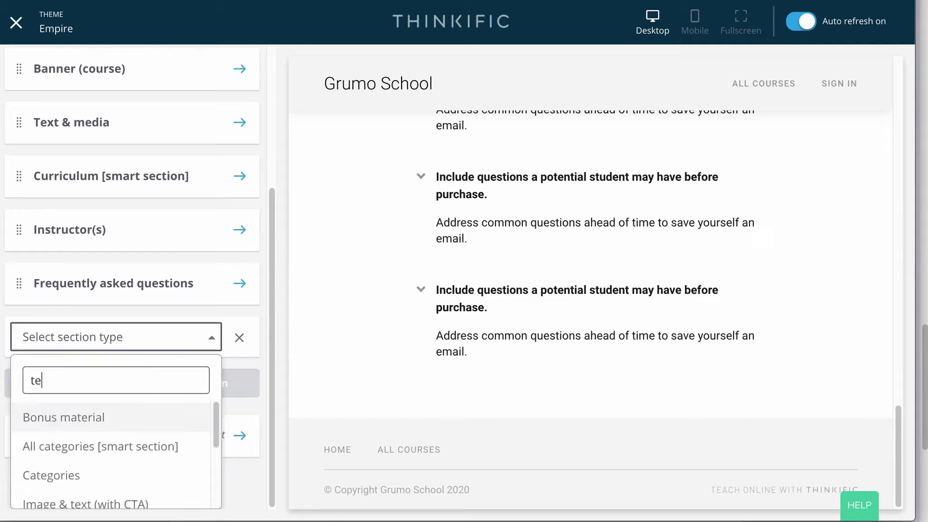
text(s)
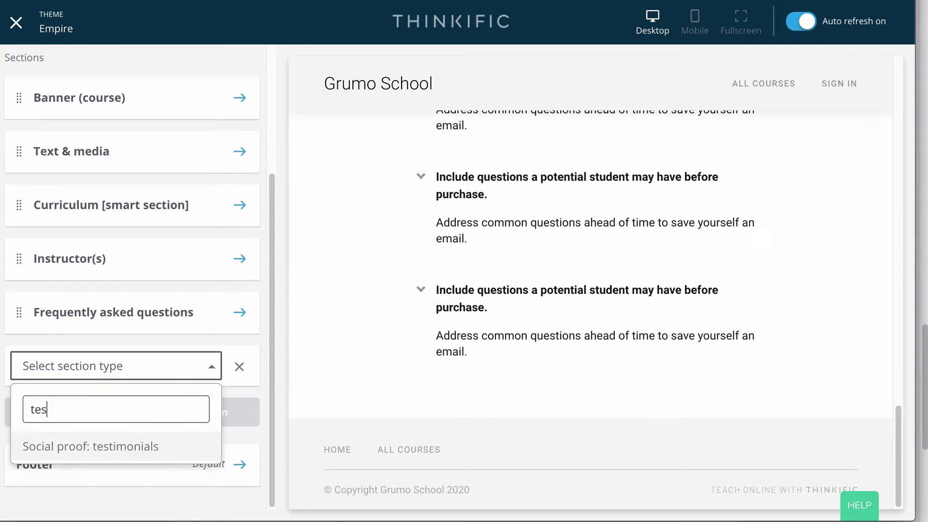
click(115, 449)
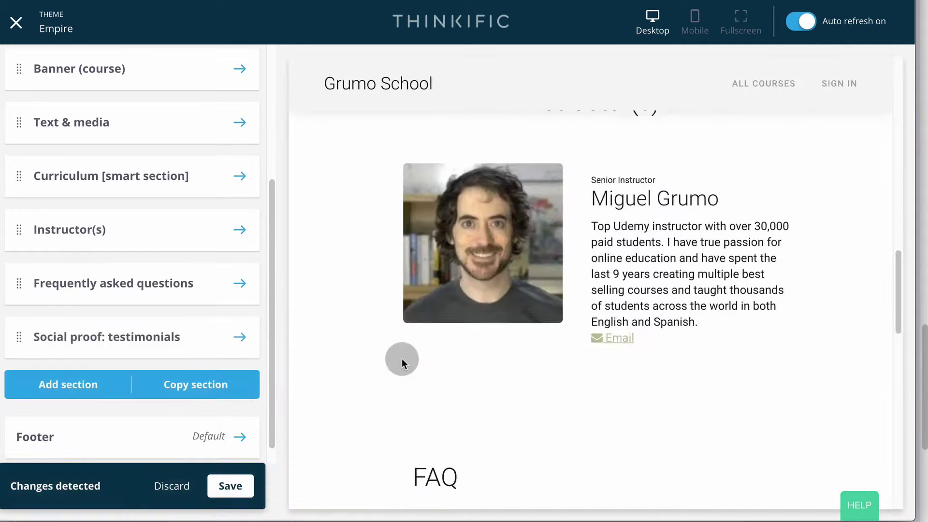
Save the page and check the testimonials section in the preview.
click(230, 486)
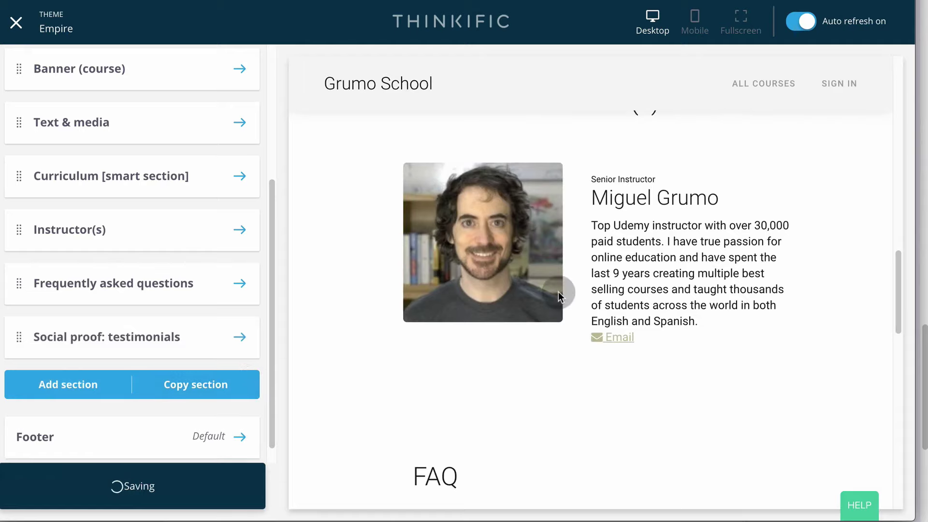
scroll(558, 291, down, 4)
scroll(559, 292, down, 10)
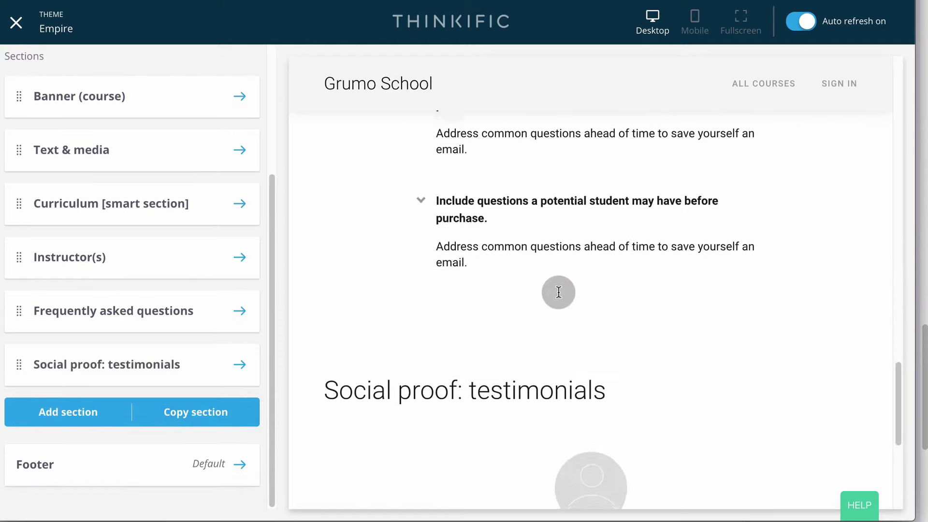
scroll(559, 291, down, 2)
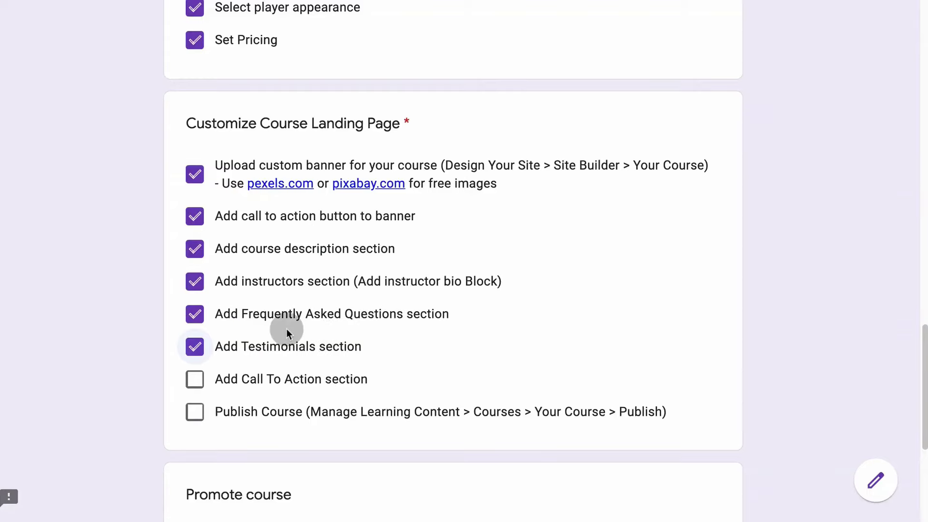
Tick "Add Call To Action section" in the checklist, and add a Call to action section to the My First Course page.
click(195, 379)
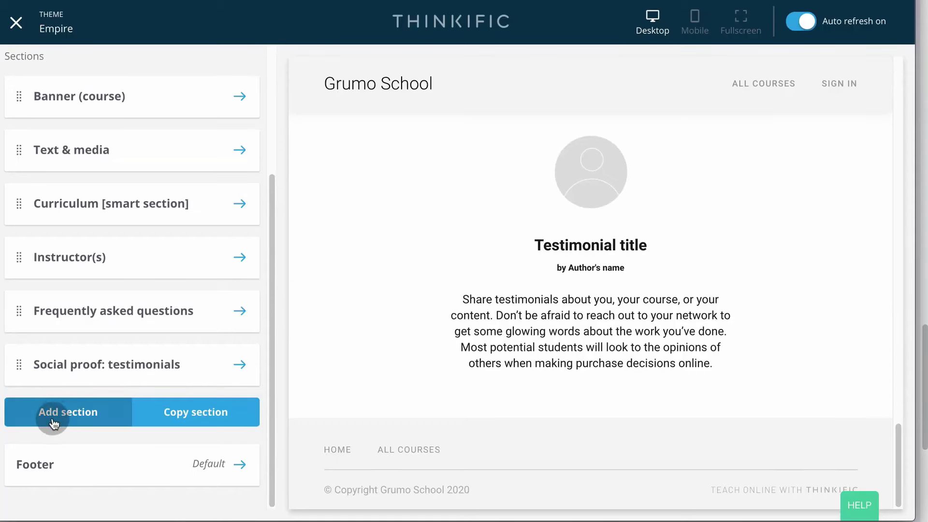
click(52, 413)
click(163, 382)
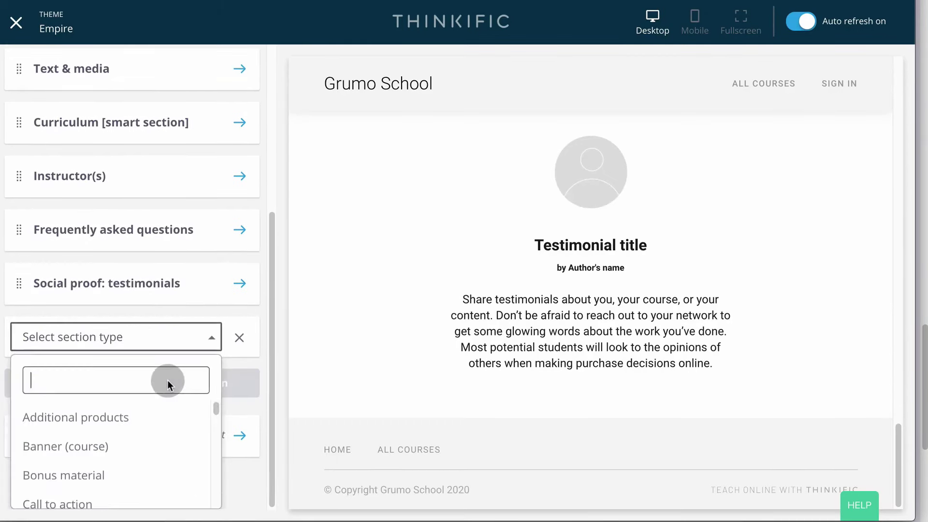
click(62, 501)
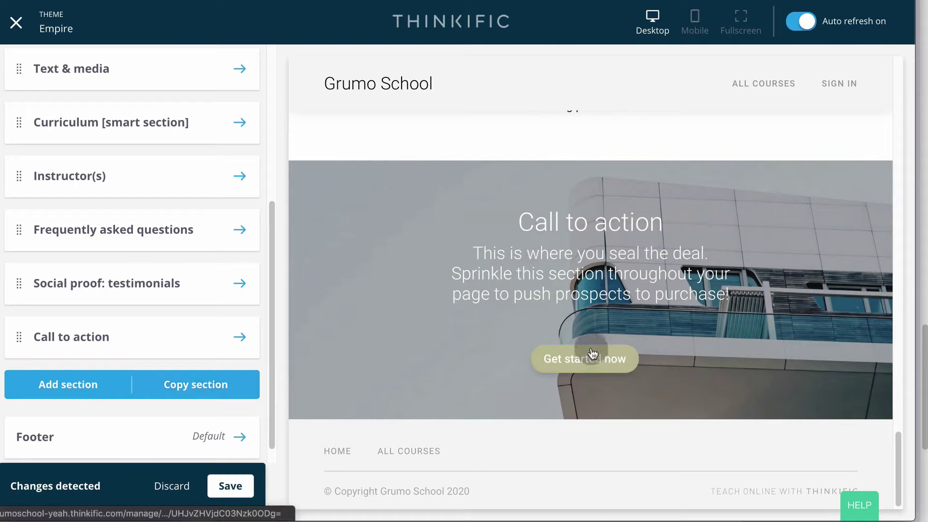
Change the button text of the Call to action section to "BUY NOW".
click(240, 336)
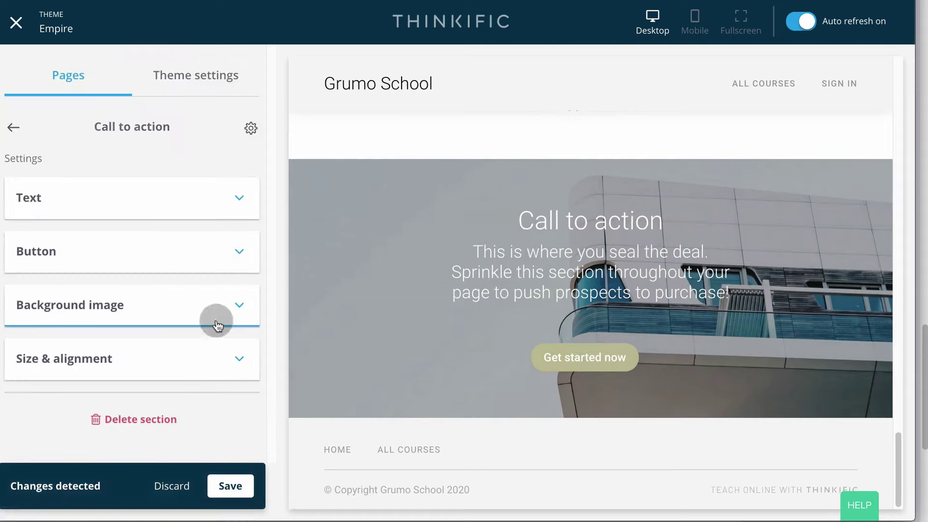
click(242, 250)
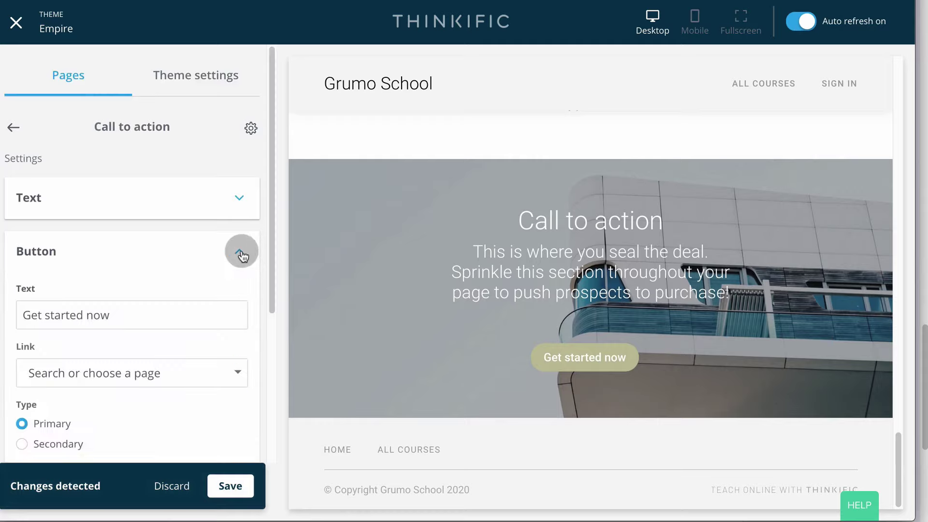
triple_click(136, 316)
text(BUY NOW)
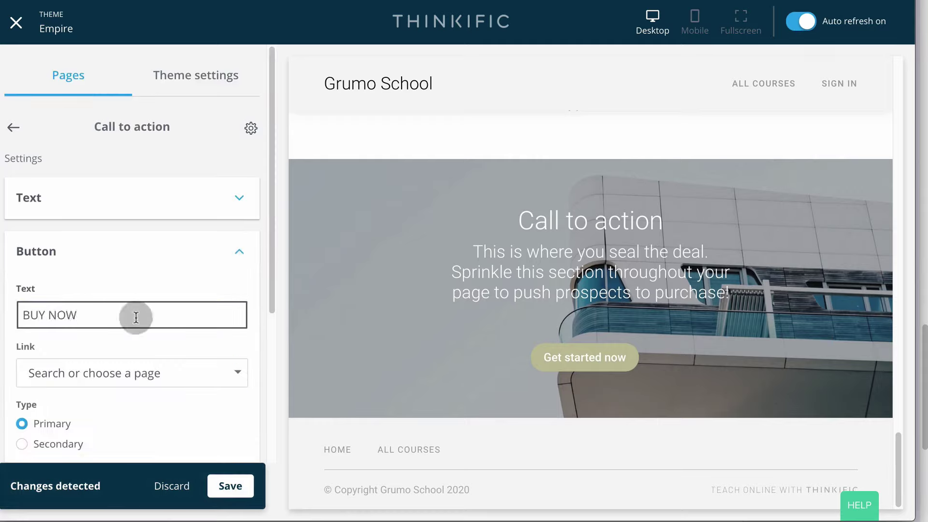
Link the Call to action section's button to the Checkout page for My First Course and save the page.
click(162, 378)
click(119, 429)
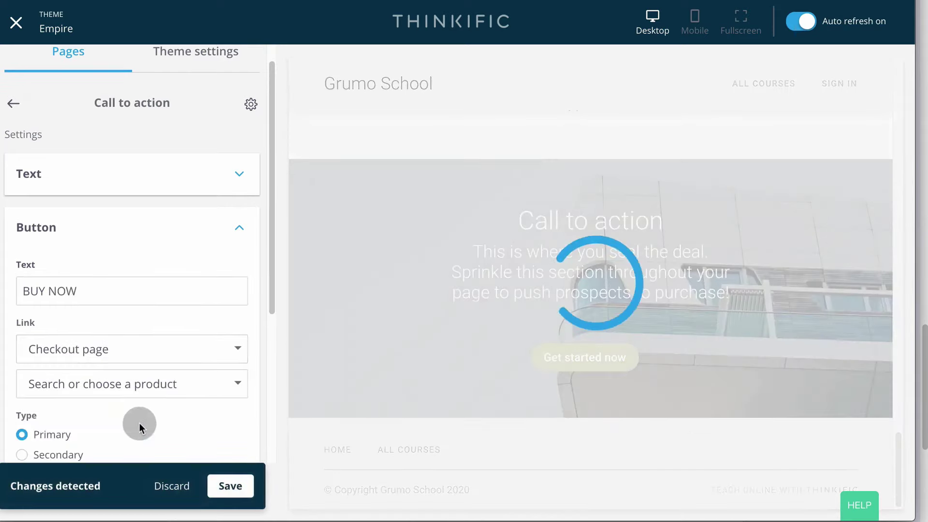
click(237, 383)
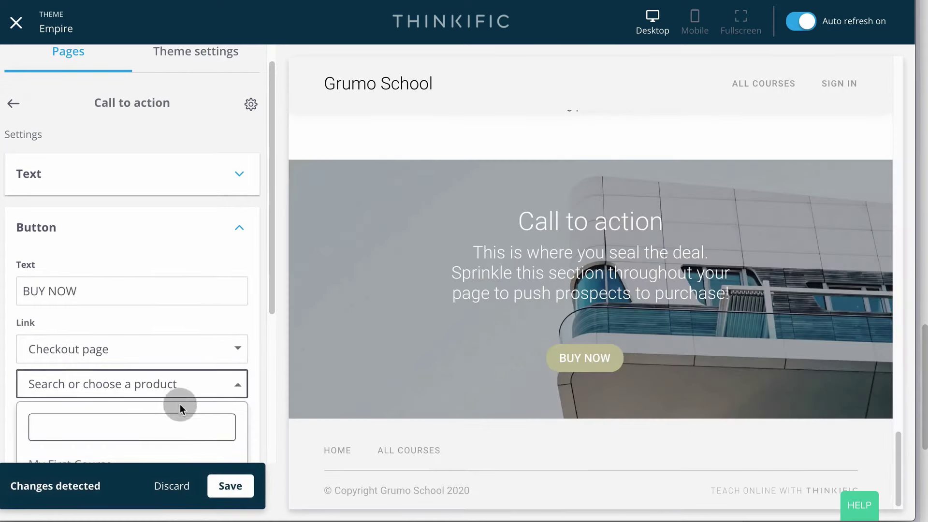
click(80, 458)
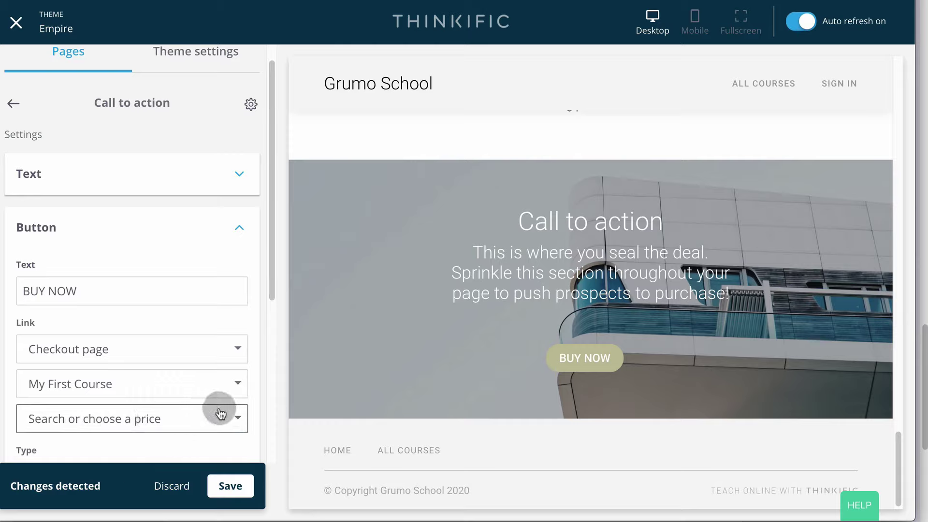
click(237, 487)
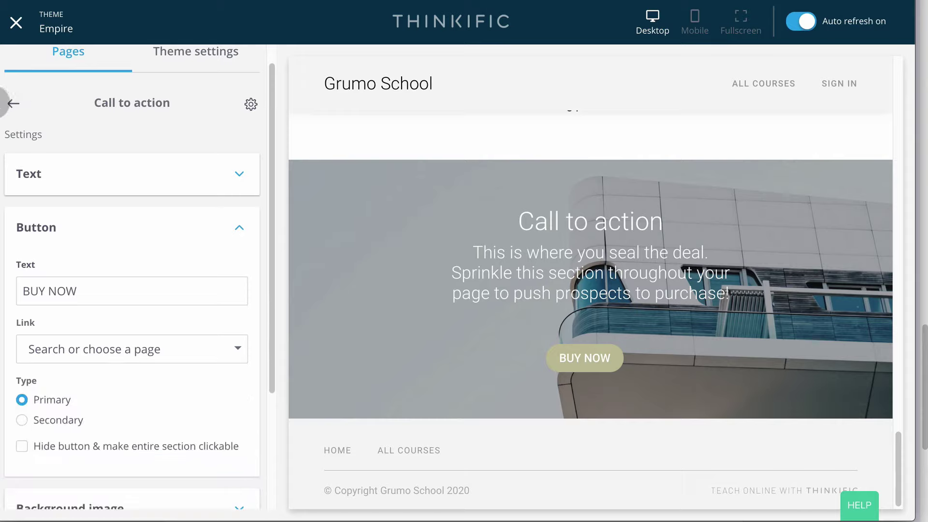
Return to the My First Course section list and look through the whole landing page in the preview.
click(12, 103)
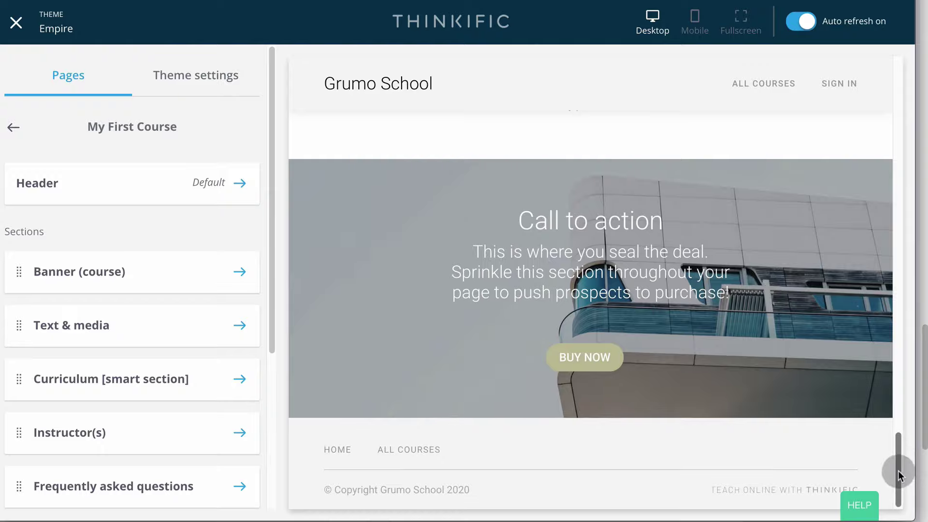
drag(900, 477, 898, 257)
drag(894, 416, 906, 360)
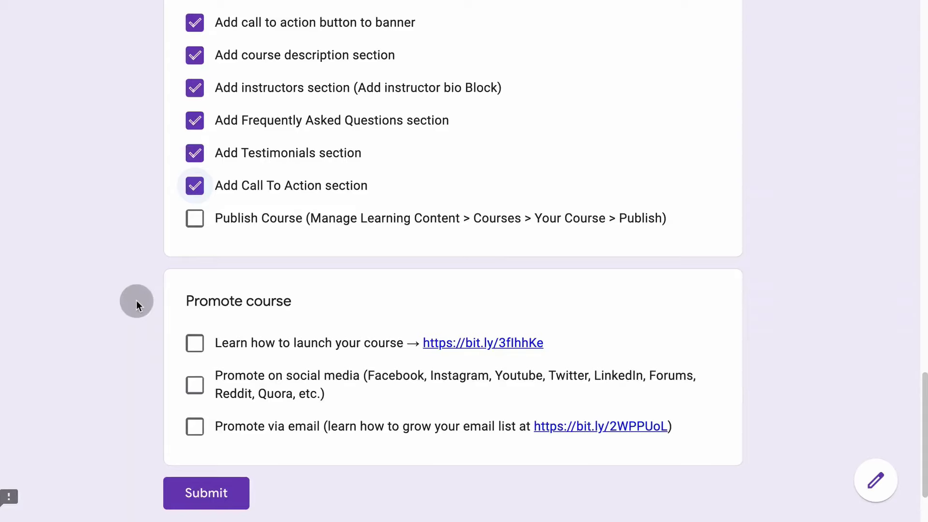
Tick "Publish Course" in the checklist, leave the site builder, and open My First Course from the course list.
click(195, 218)
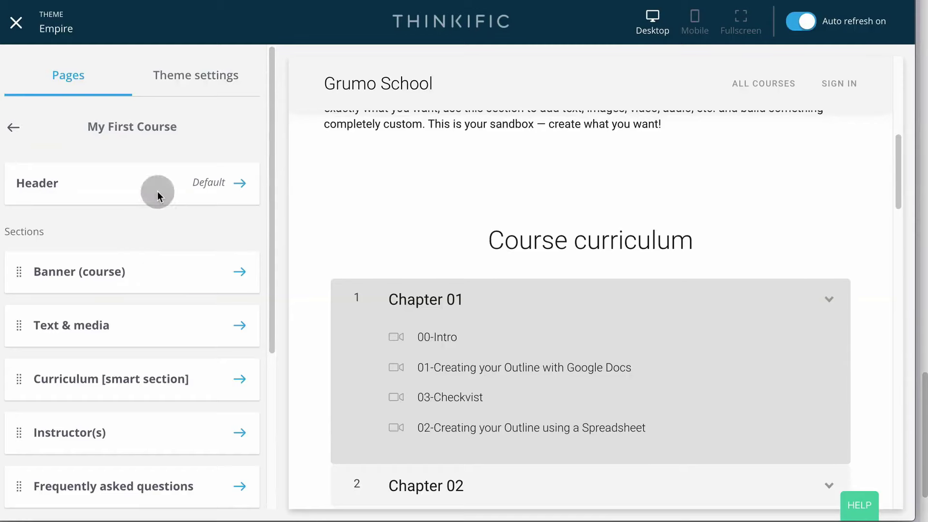
click(17, 24)
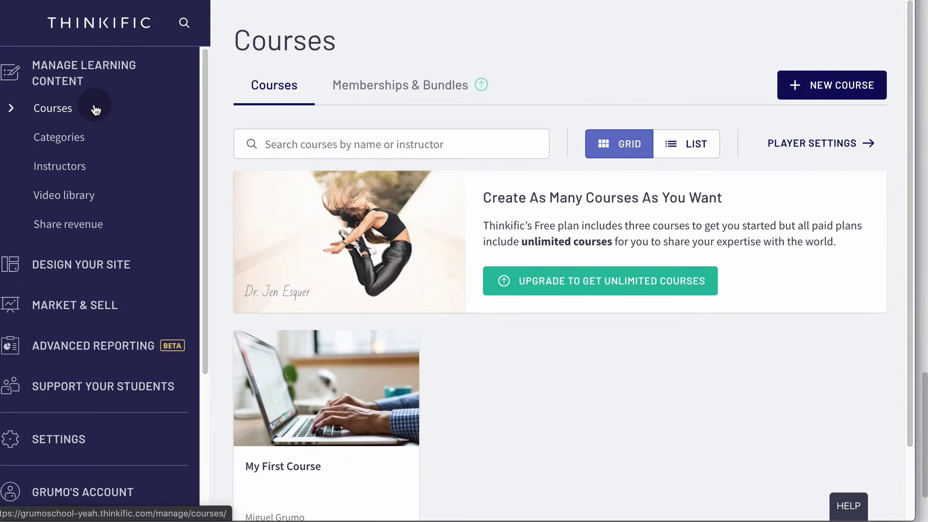
click(70, 111)
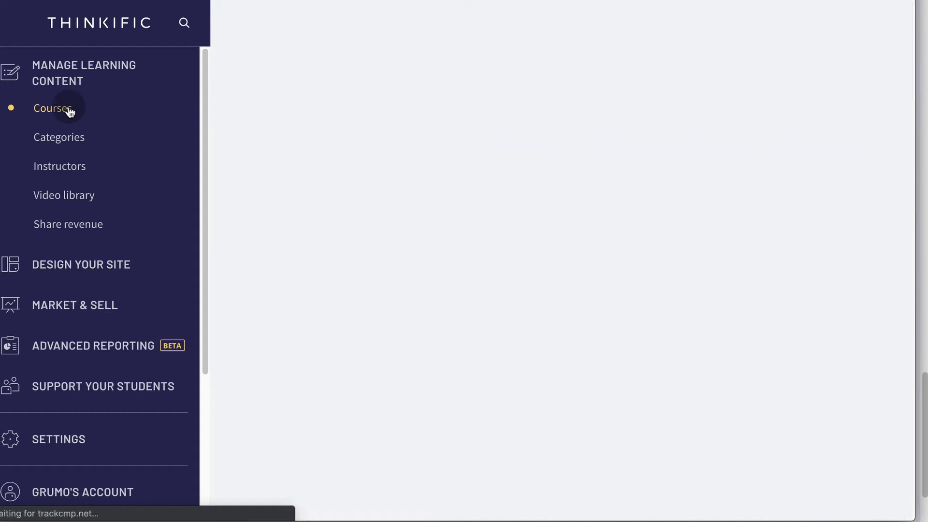
click(333, 390)
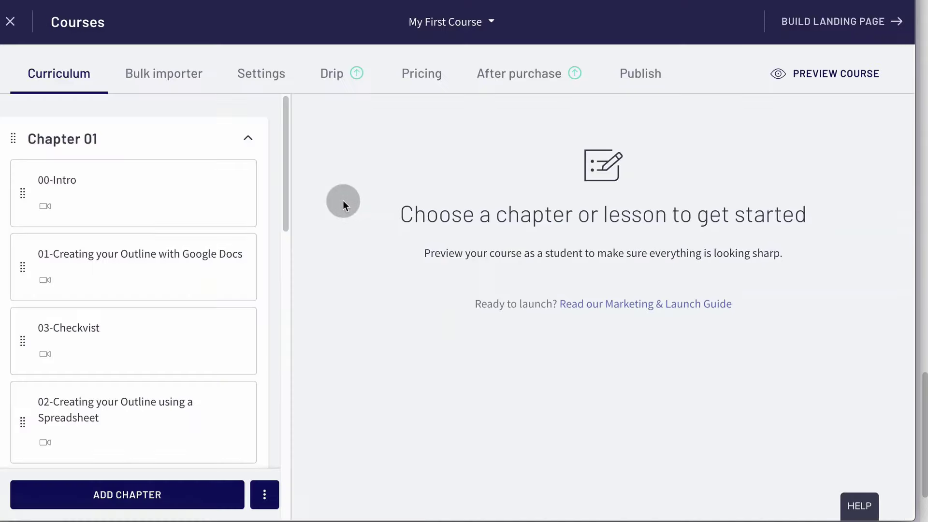
Set the publish status of My First Course to Published, save it, and close the course editor.
click(265, 74)
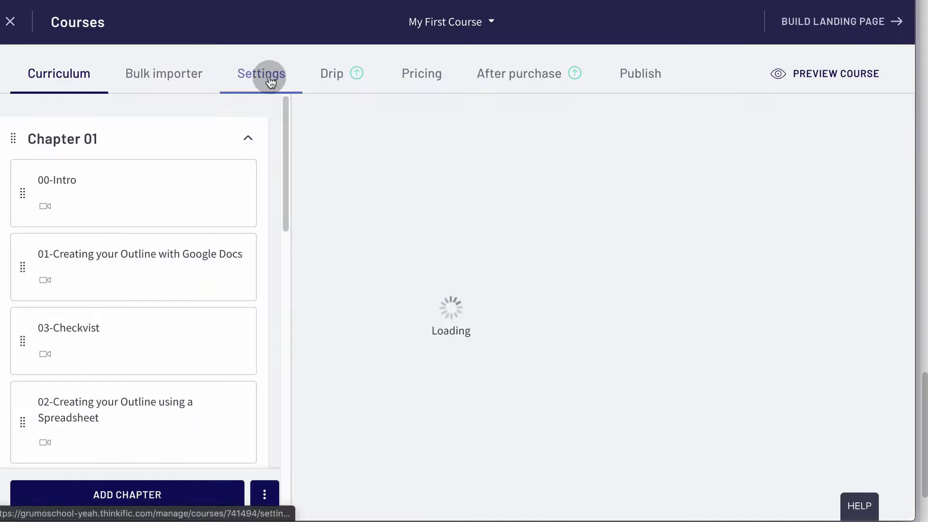
click(422, 74)
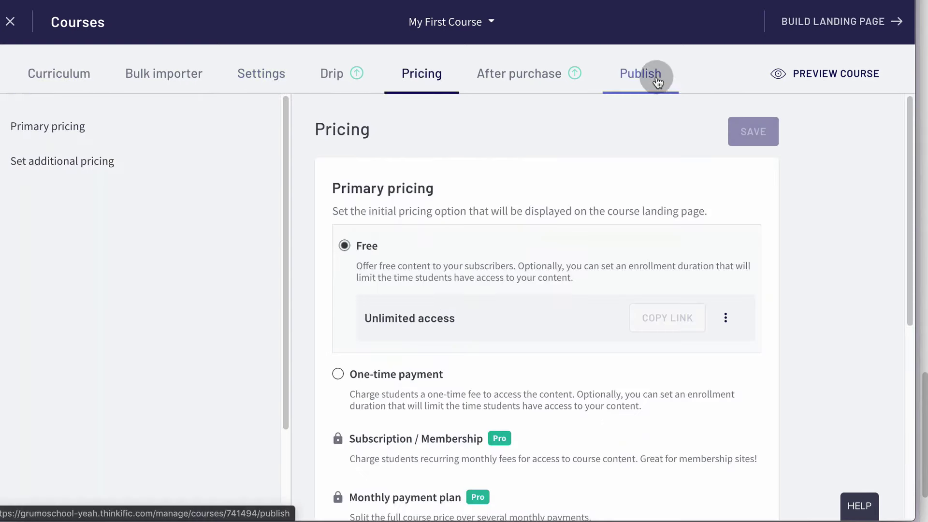
click(649, 84)
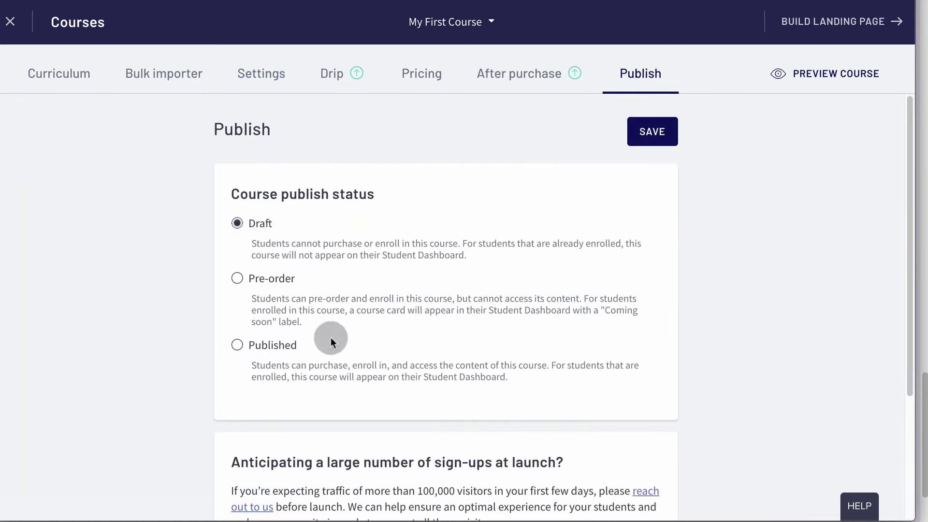
click(238, 345)
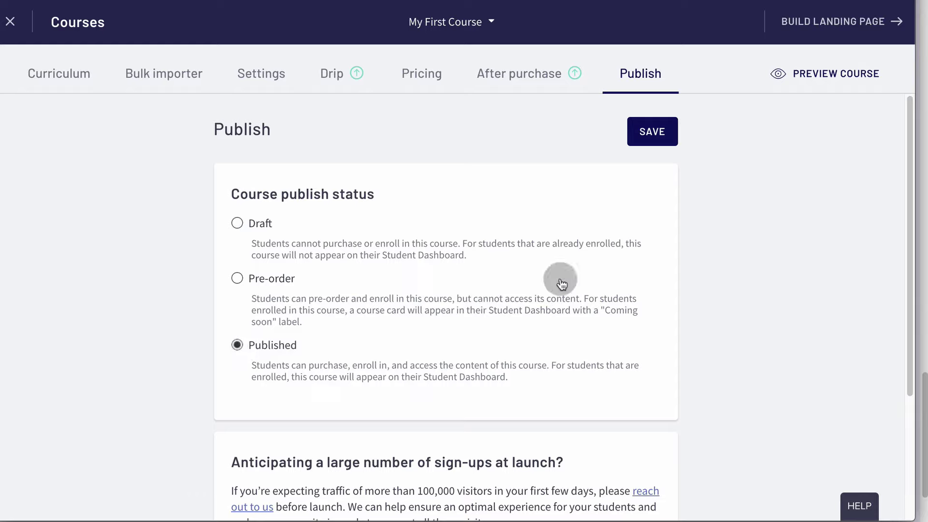
click(663, 144)
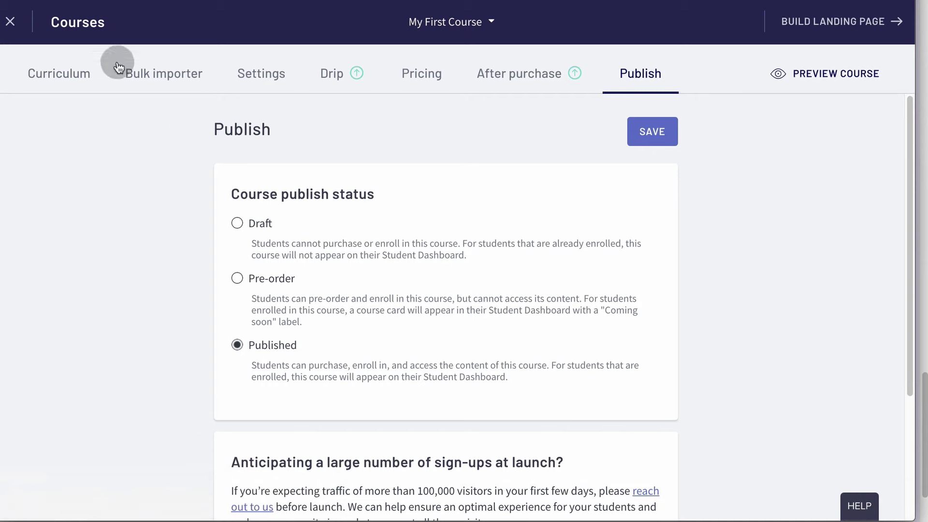
click(18, 27)
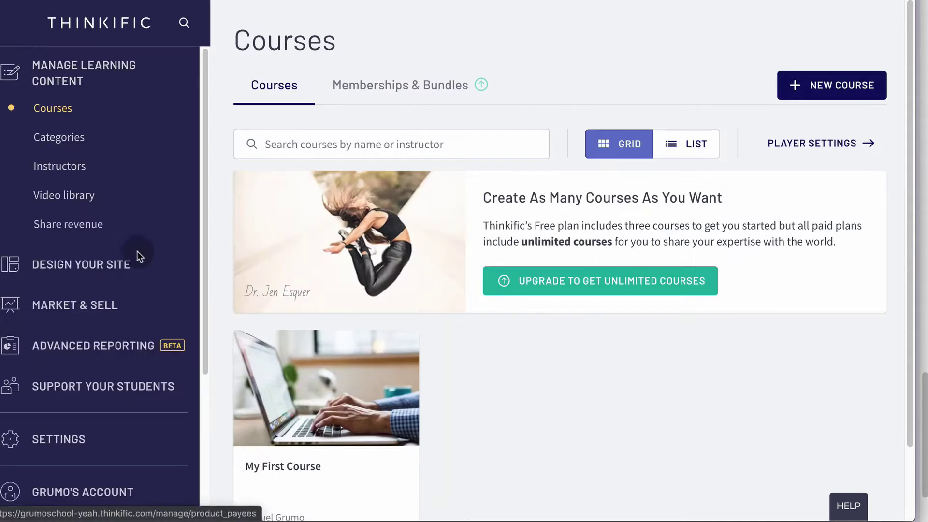
Preview the school website, open the My First Course landing page from its course card, and look through both pages.
click(140, 257)
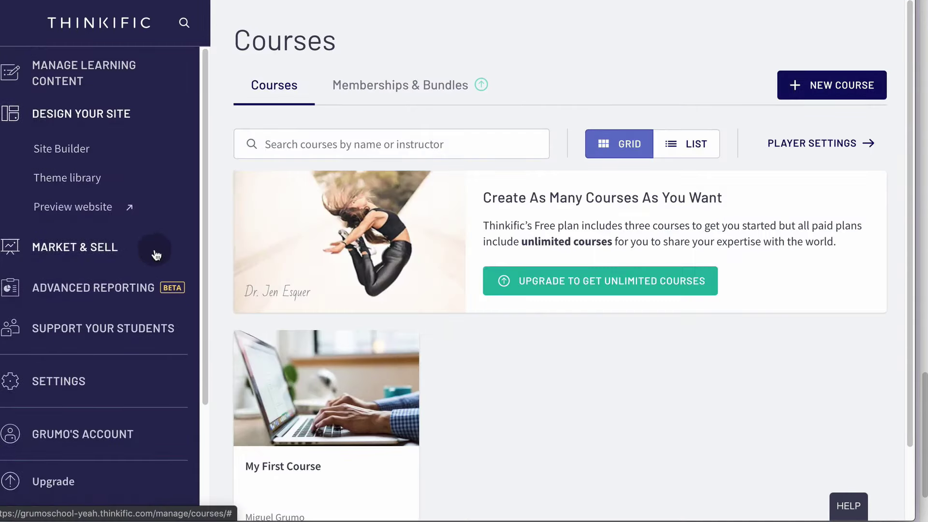
click(119, 206)
scroll(332, 172, down, 6)
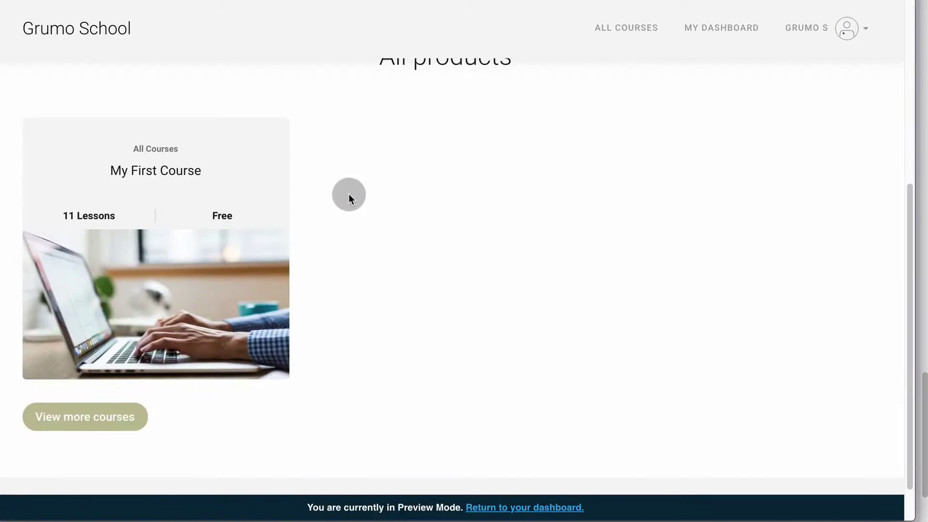
click(221, 283)
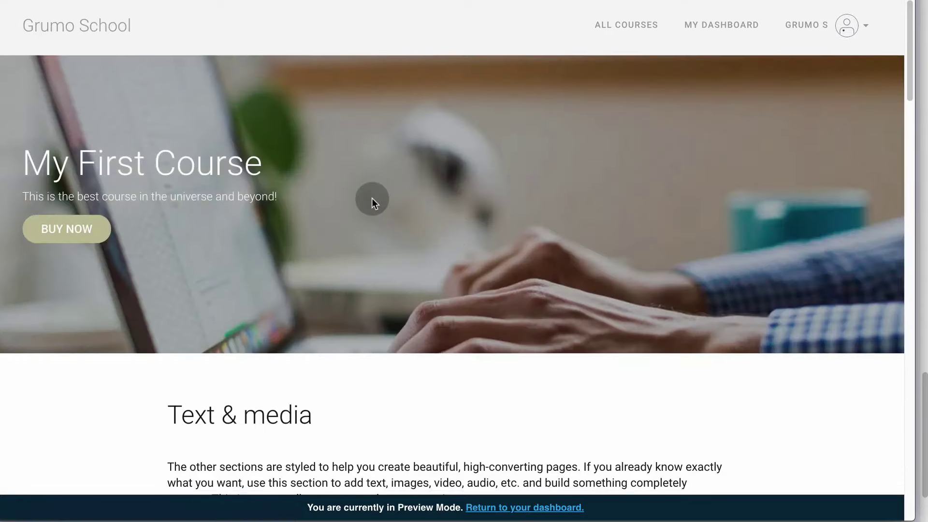
scroll(373, 199, down, 8)
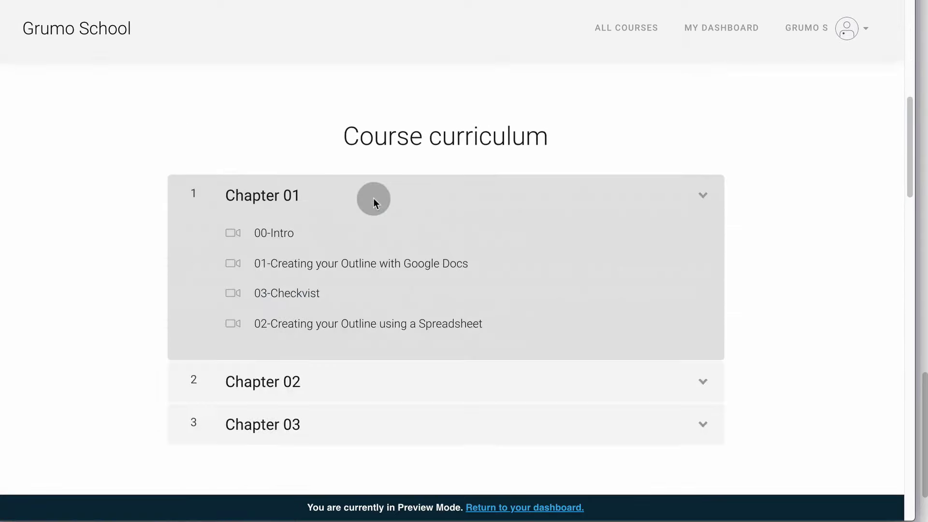
scroll(373, 198, down, 20)
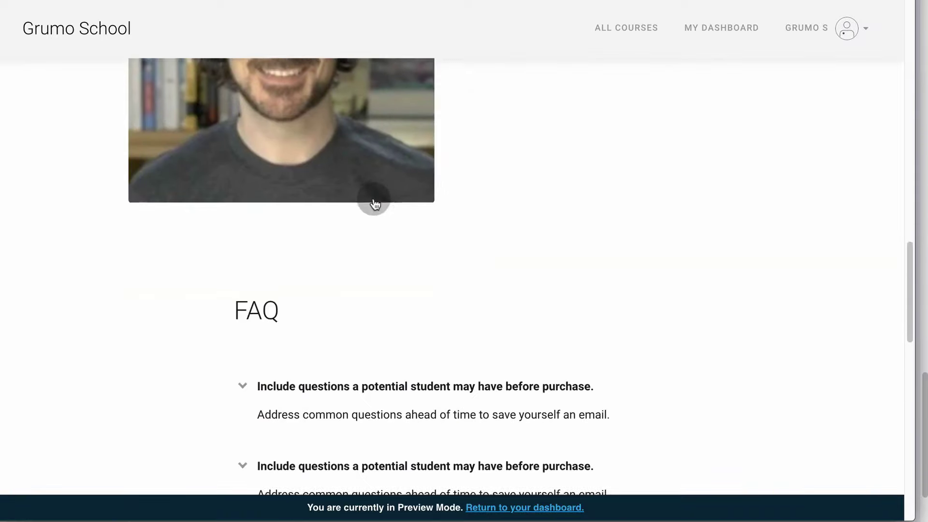
scroll(375, 203, down, 5)
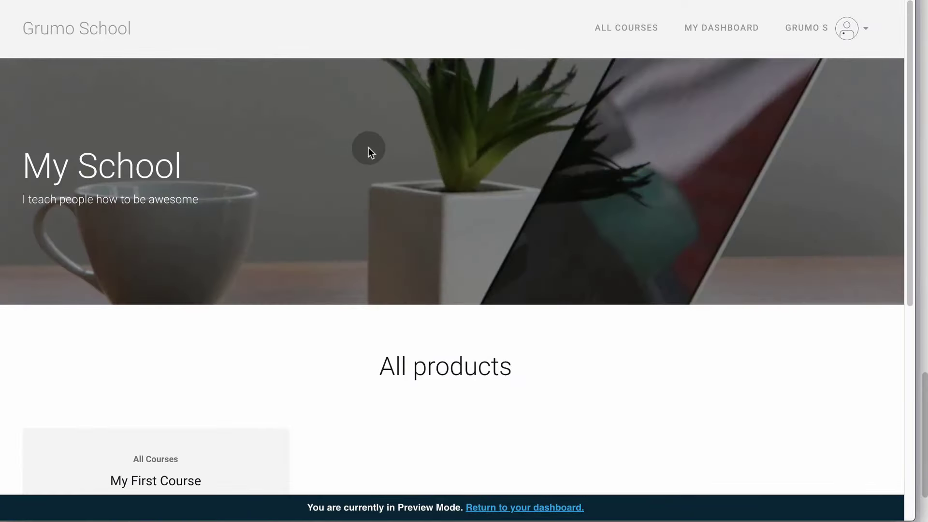
scroll(368, 147, down, 7)
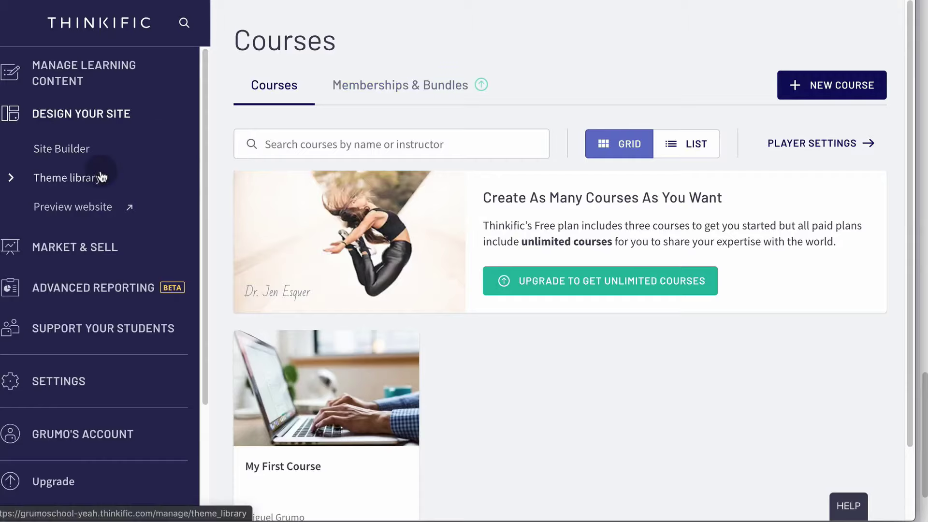
Add a redirect from the site's Home page to the course page of My First Course, and save the change.
click(83, 151)
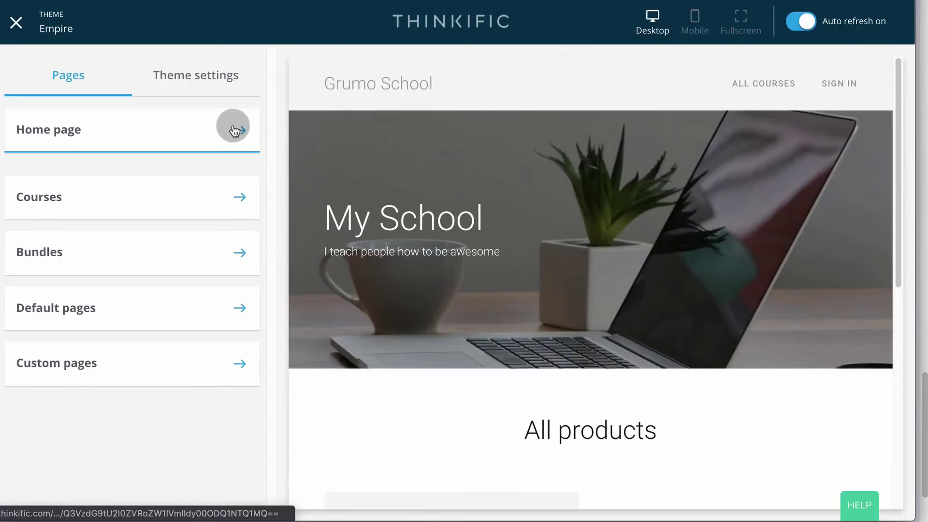
click(234, 130)
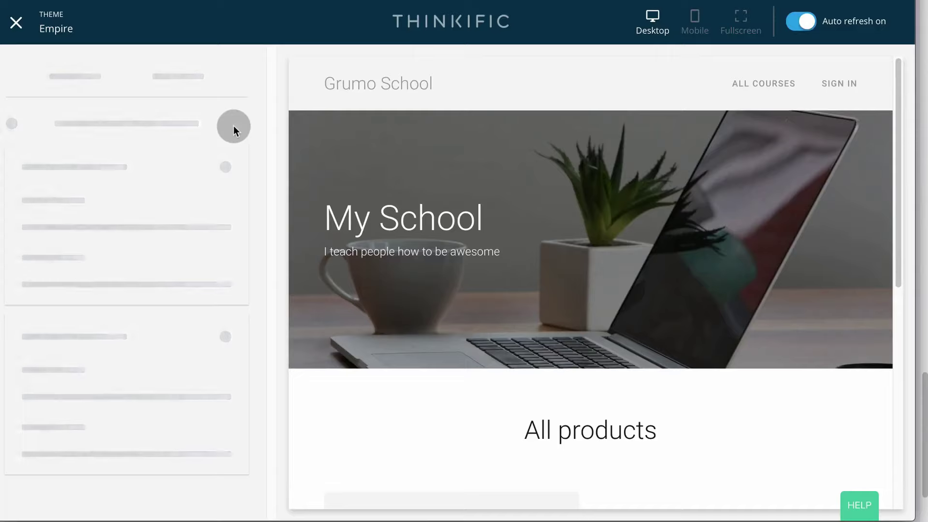
click(148, 159)
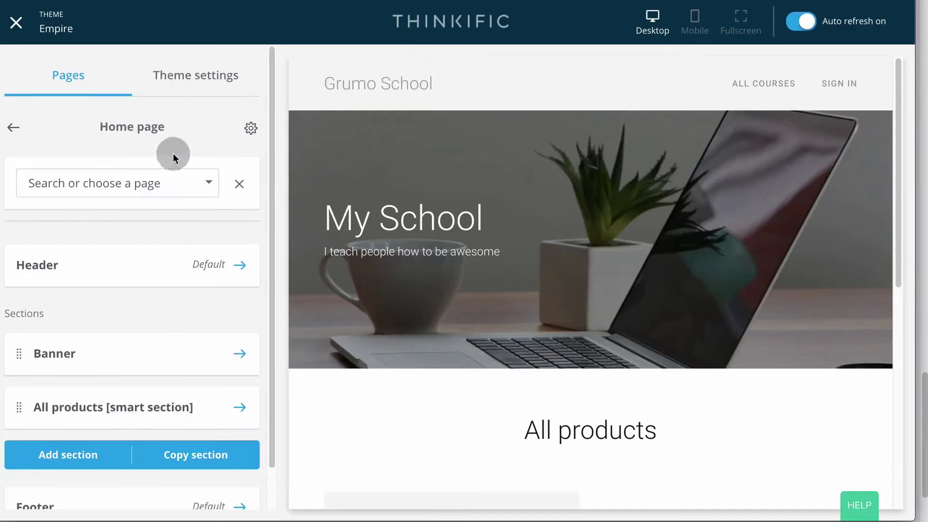
click(206, 184)
click(104, 290)
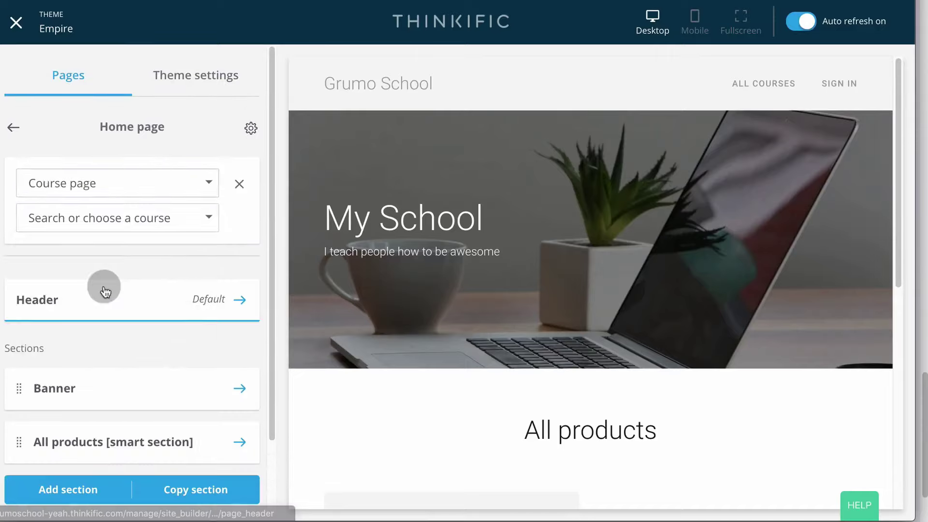
click(212, 217)
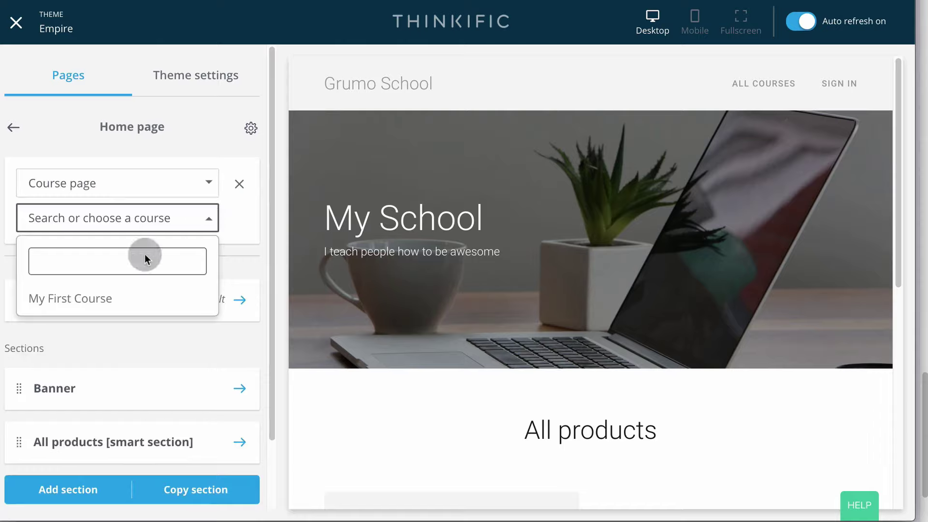
click(80, 303)
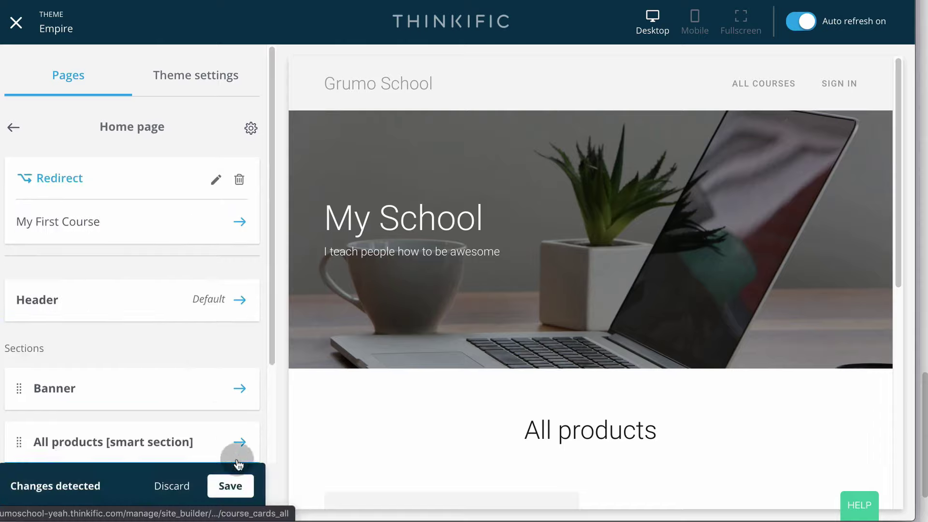
click(231, 486)
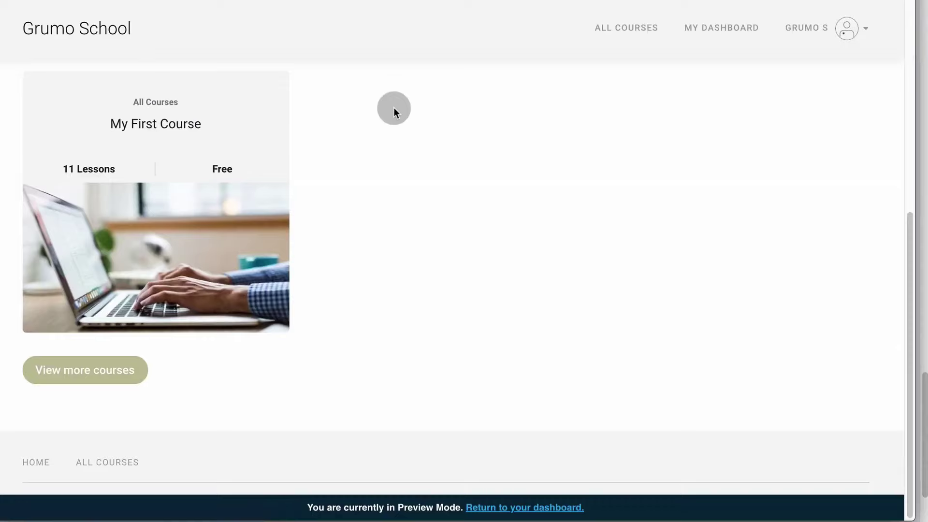
Go to the school's home page in the website preview and look through the page it redirects to.
click(102, 30)
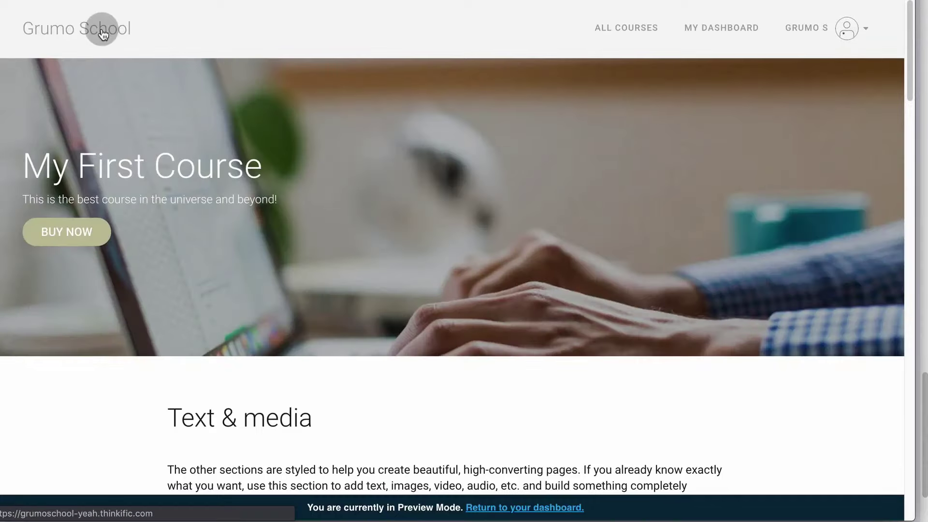
scroll(363, 150, down, 3)
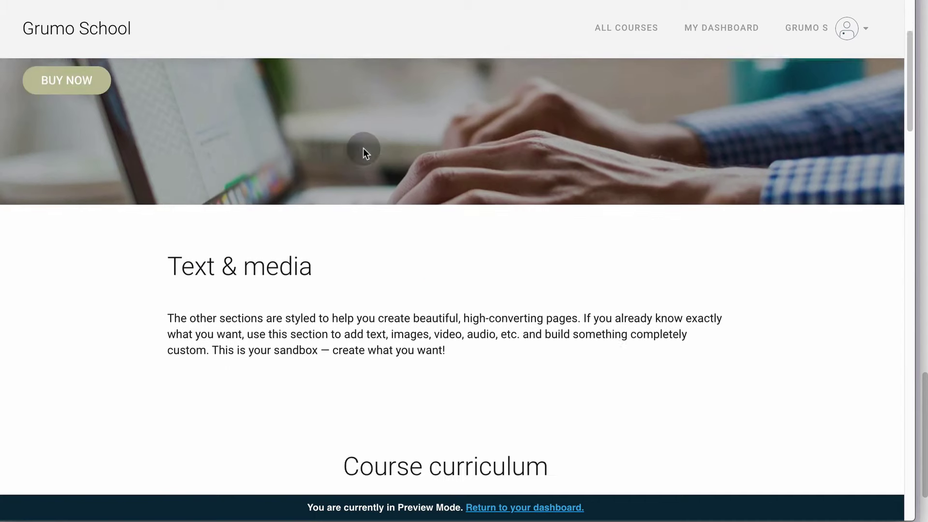
scroll(364, 148, down, 13)
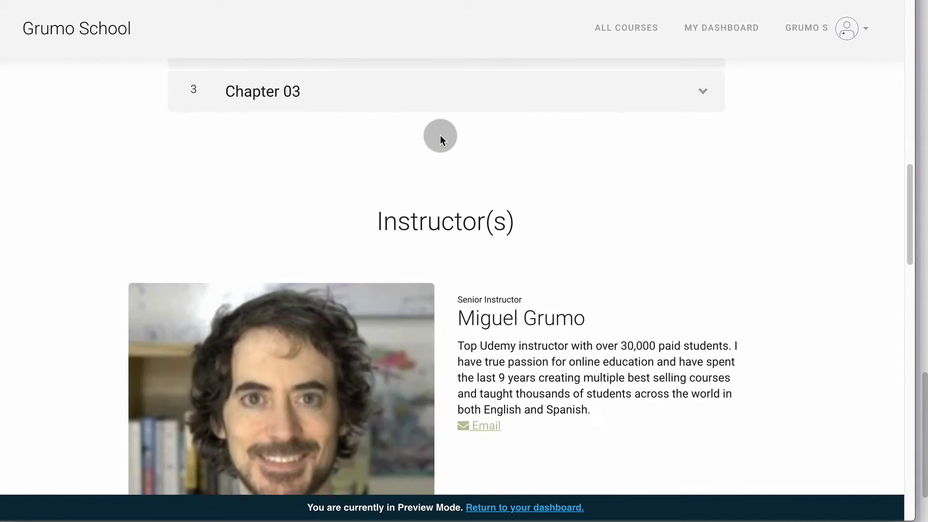